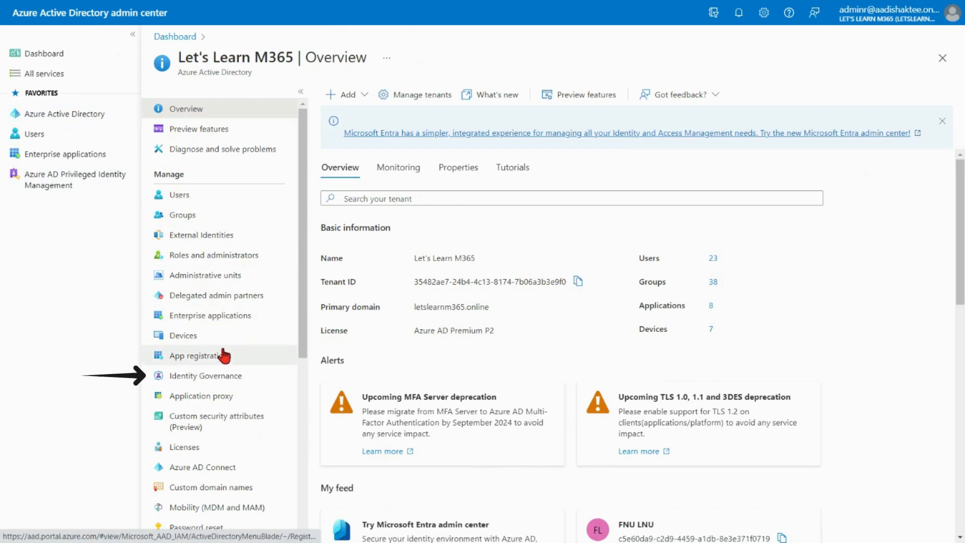
Create a new Identity Governance catalog named IT Catalog with the description IT Catalog.
left_click(220, 380)
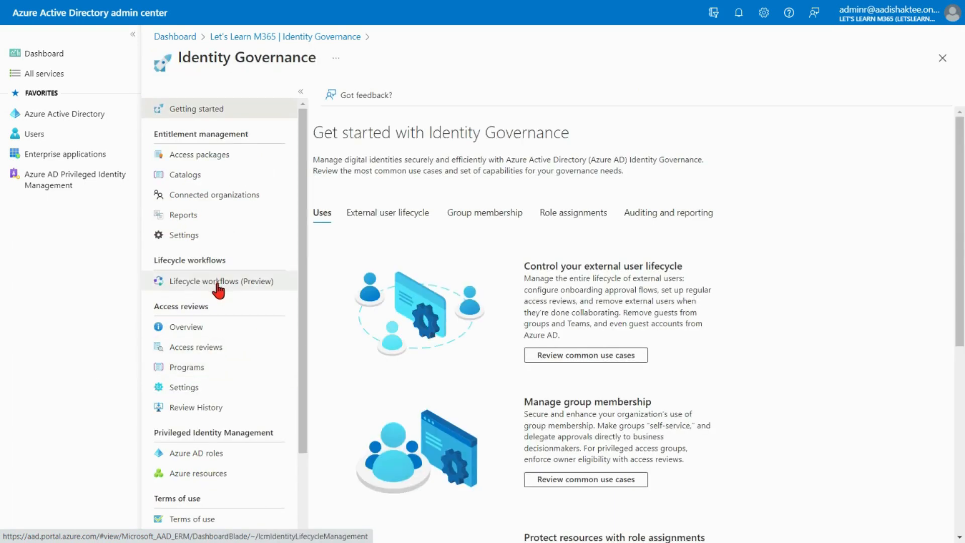
left_click(205, 180)
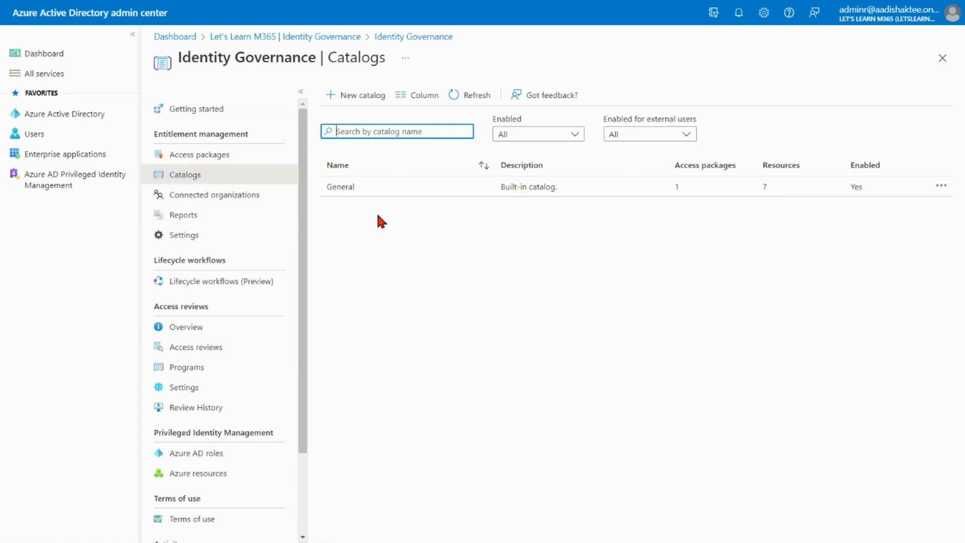
left_click(361, 106)
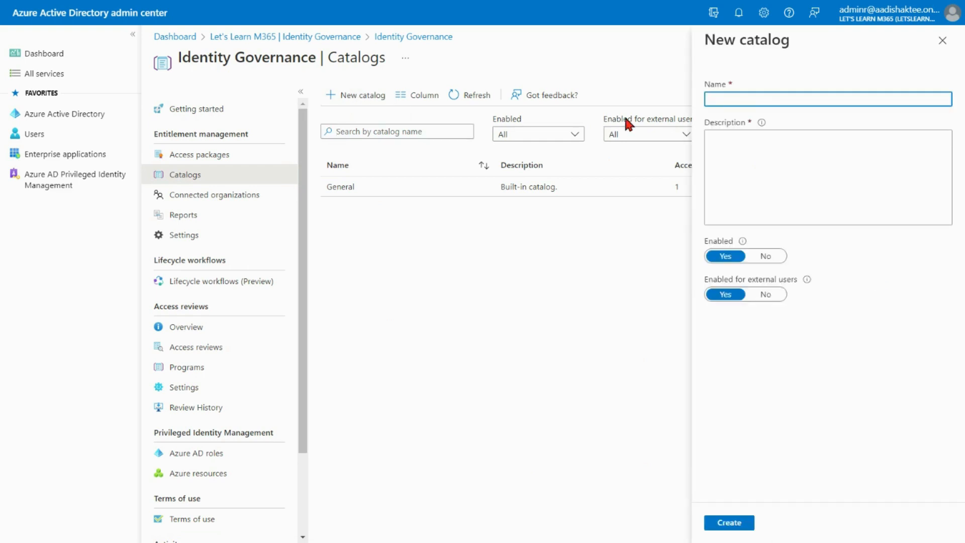
left_click(754, 103)
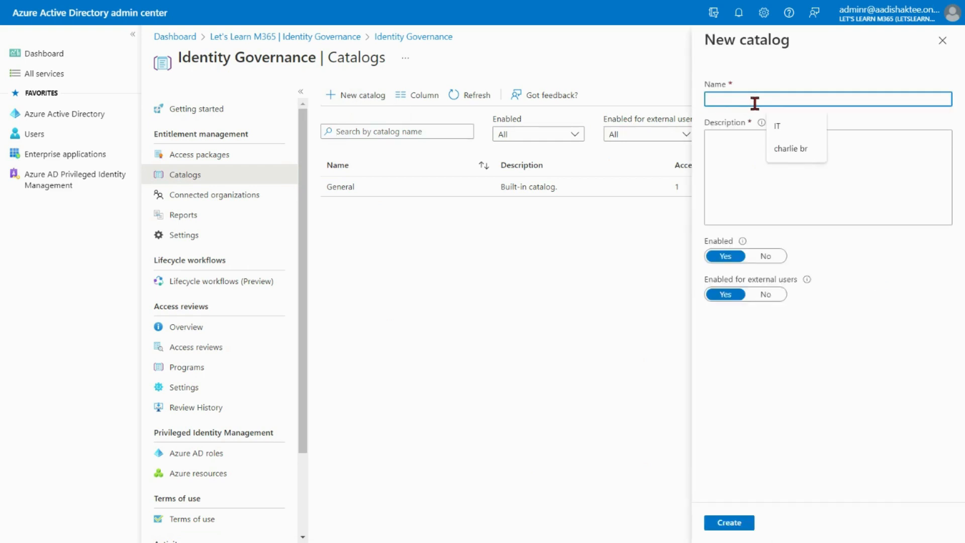
type("IT")
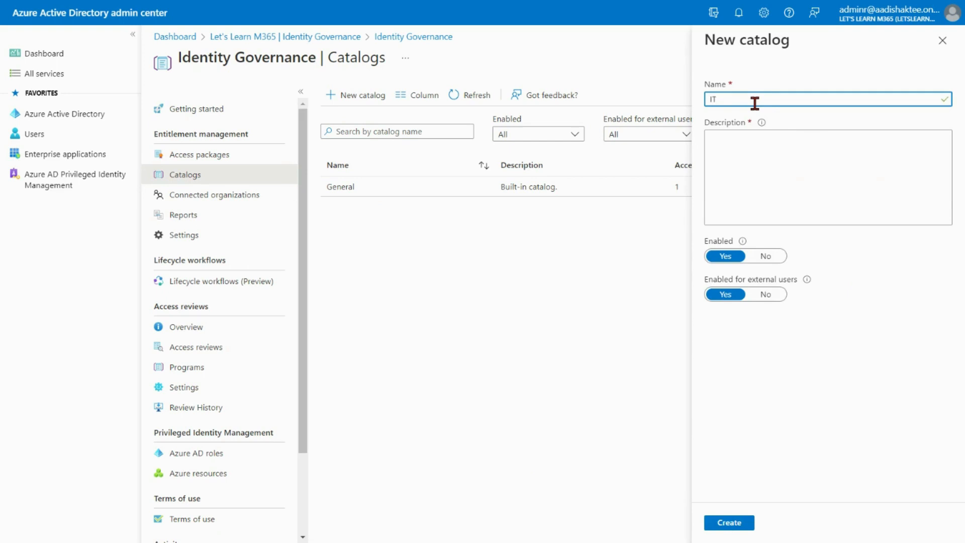
type(" Catalog")
key("ctrl+a")
key("ctrl+c")
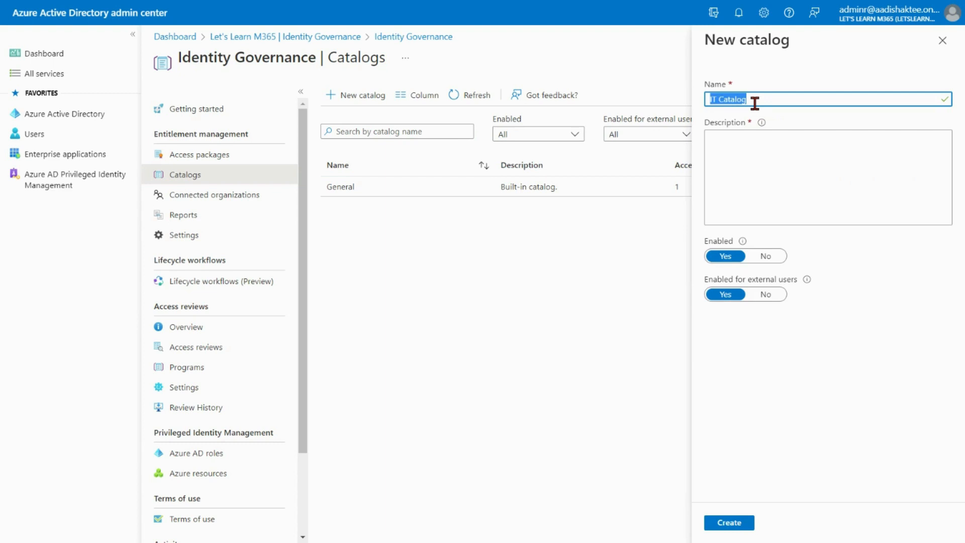
left_click(743, 155)
key("ctrl+v")
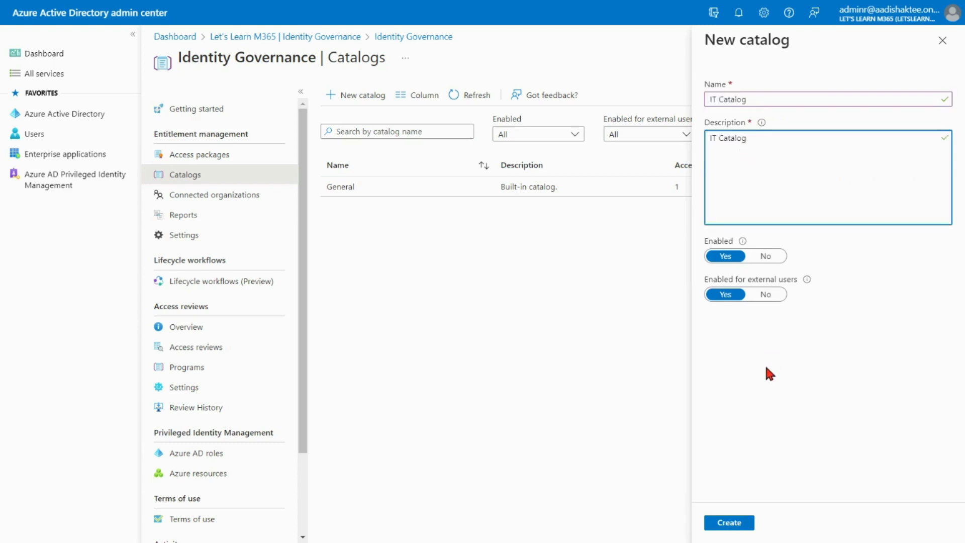
left_click(766, 368)
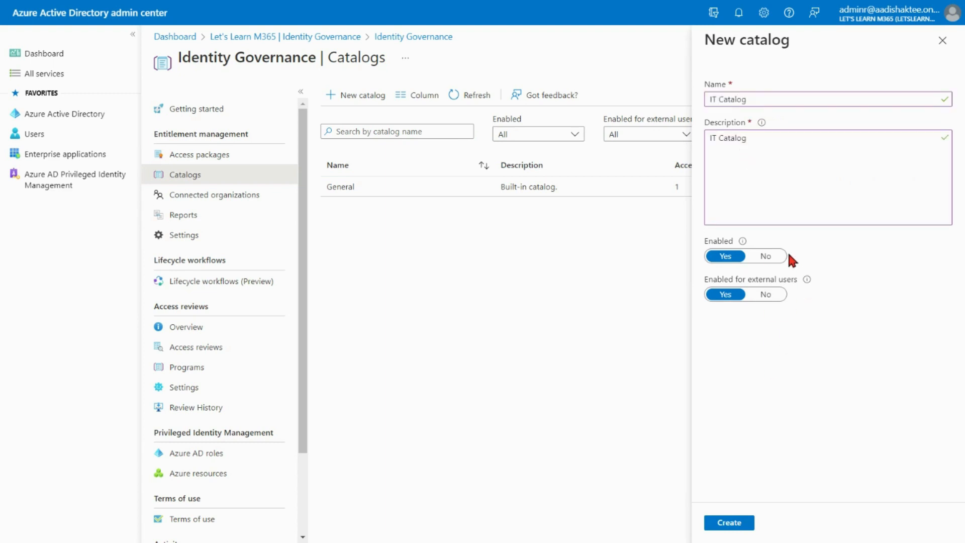
left_click(732, 525)
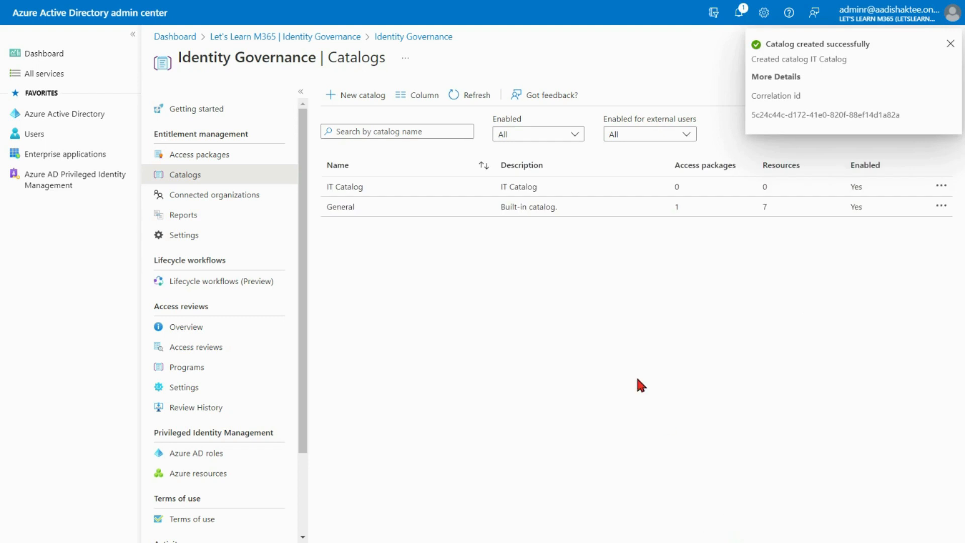
Open IT Catalog's resources and select the Global IT group to add as a catalog resource.
left_click(387, 186)
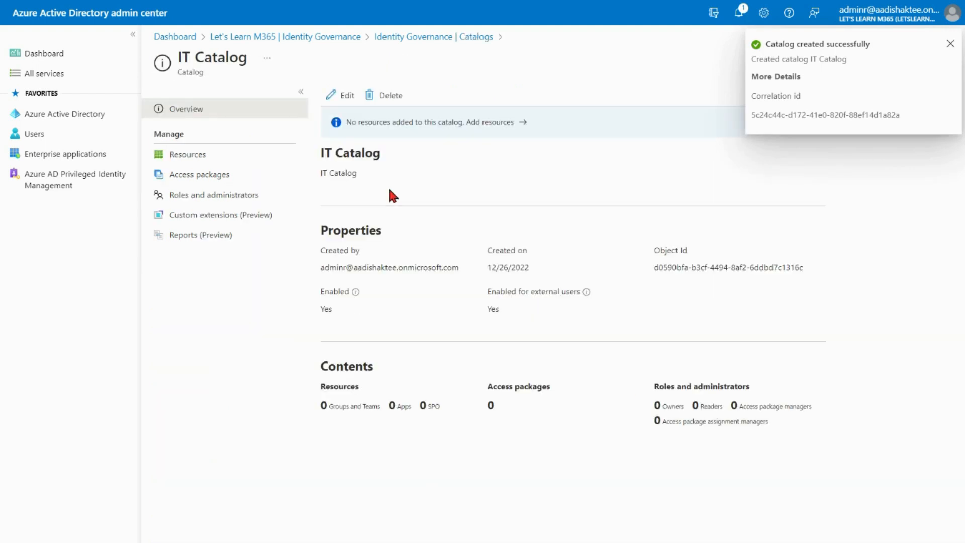
left_click(212, 158)
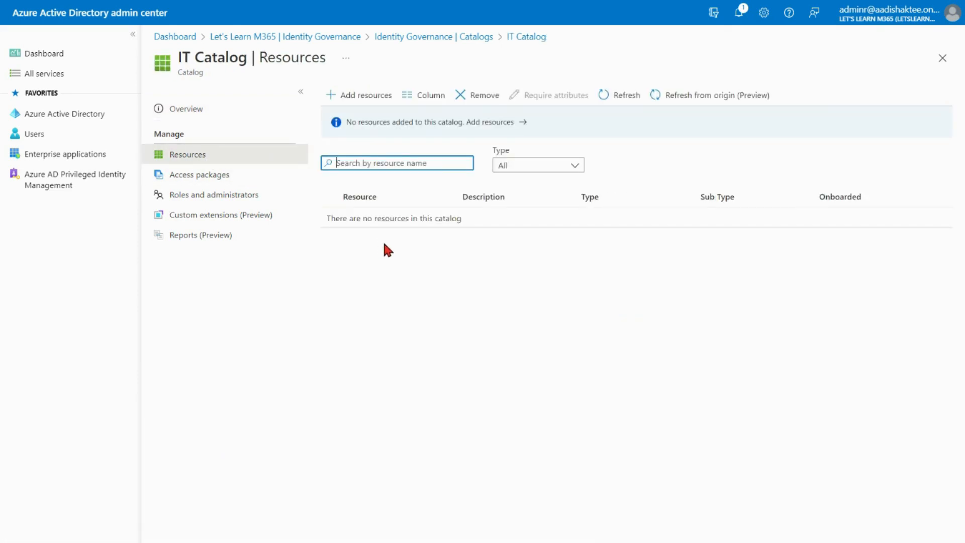
left_click(355, 99)
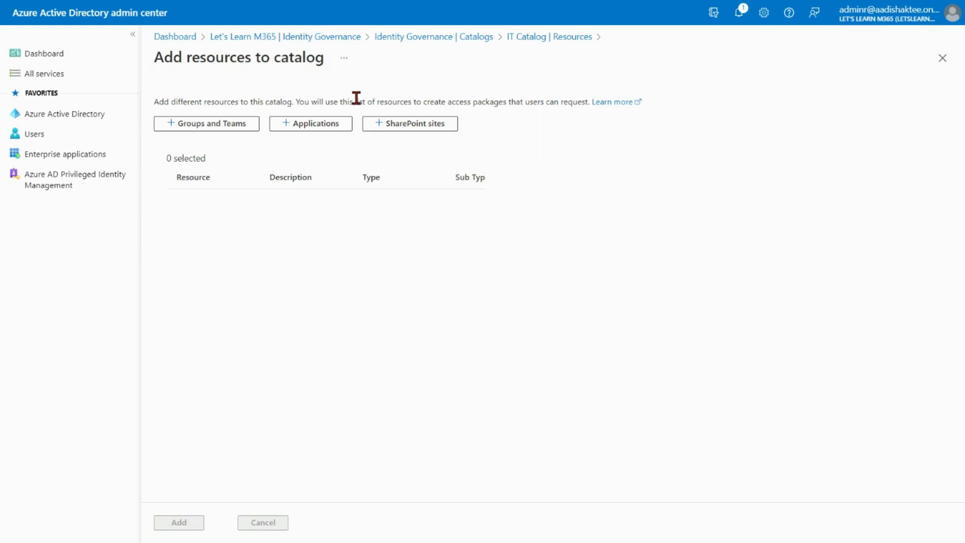
left_click(217, 129)
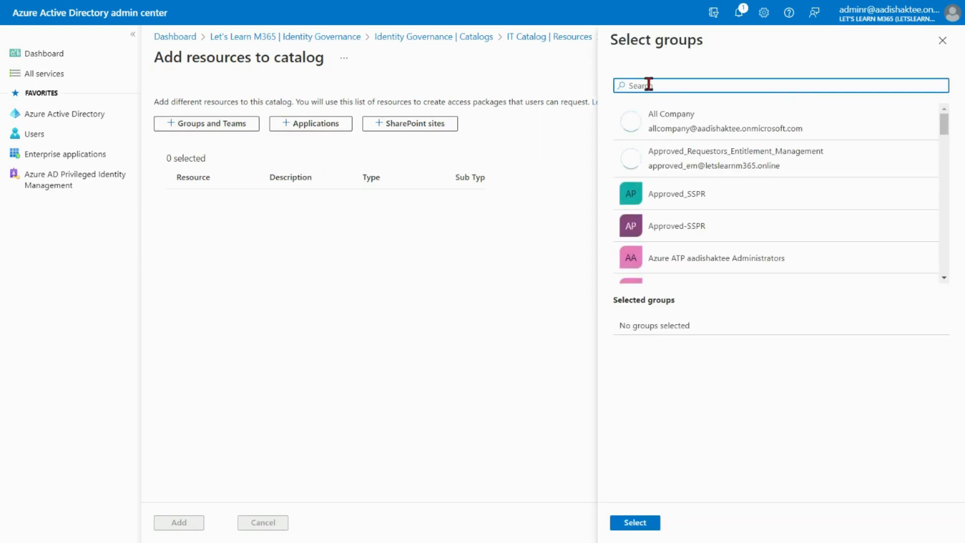
left_click(678, 86)
type("it")
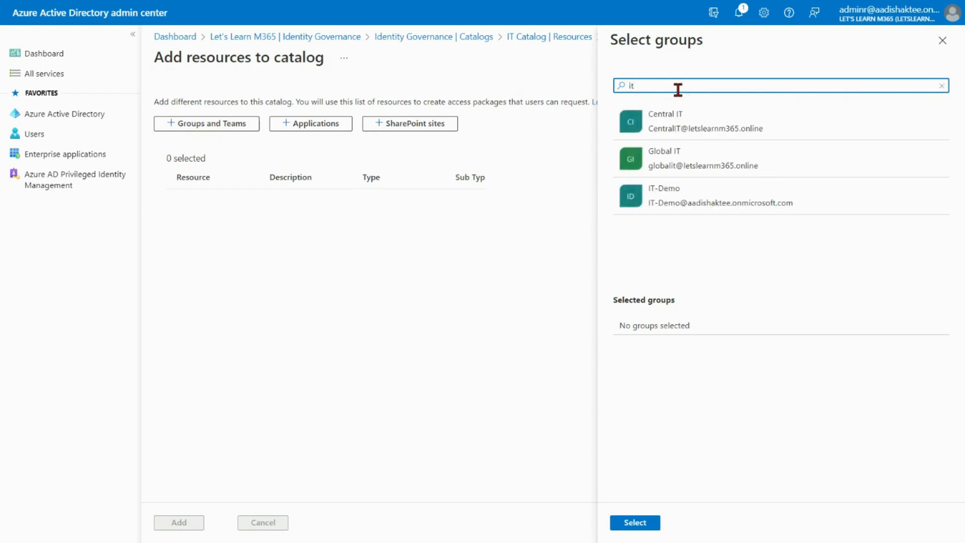
left_click(674, 167)
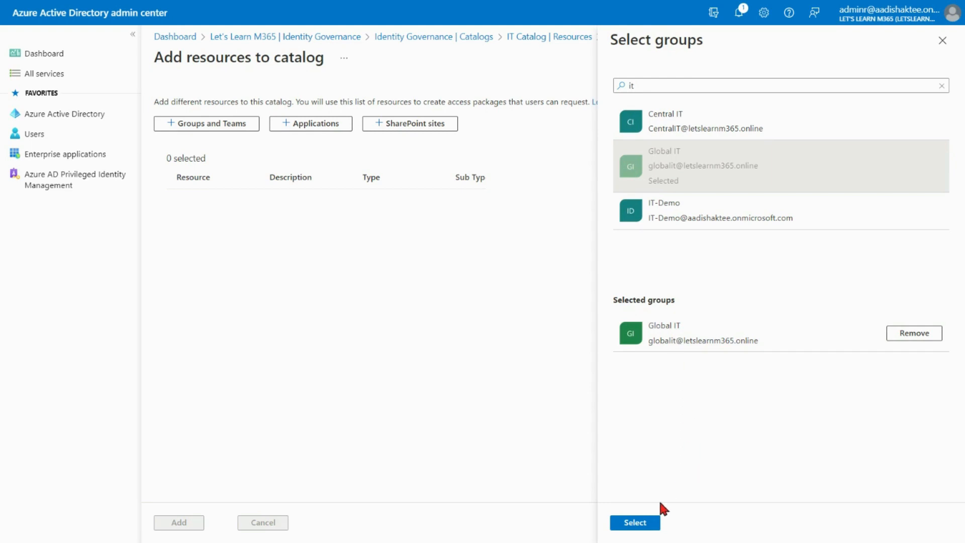
left_click(636, 522)
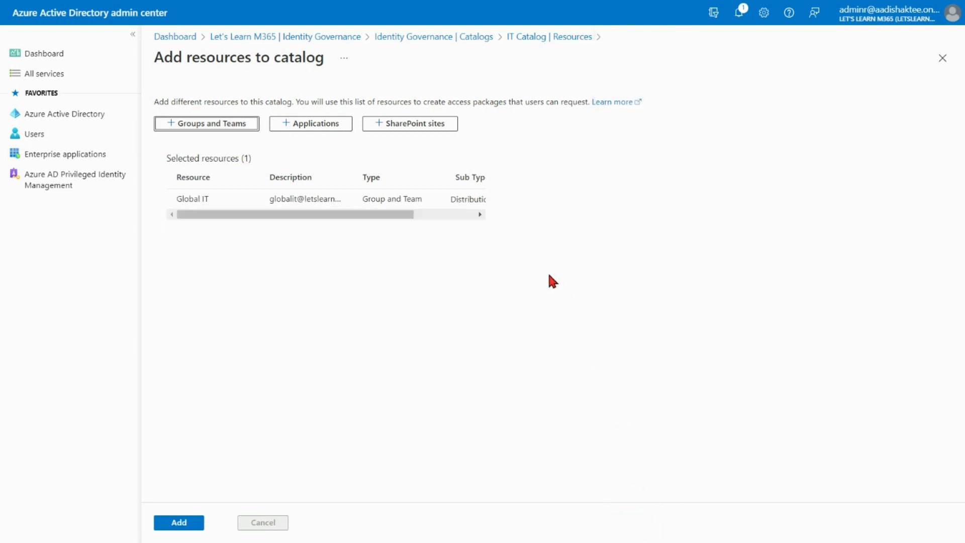
Select the Central IT SharePoint site as well and add both selected resources to the catalog.
left_click(441, 215)
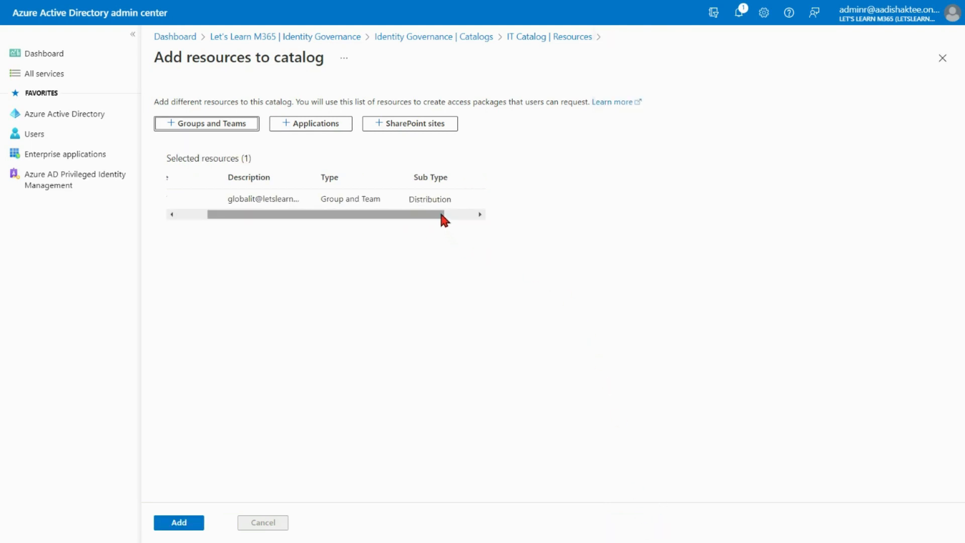
left_click_drag(441, 215, 372, 218)
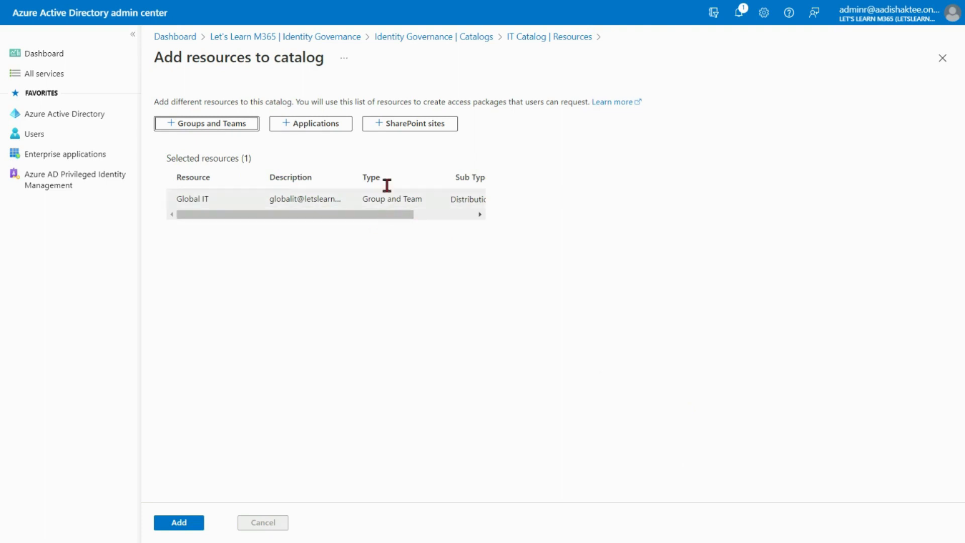
left_click(411, 125)
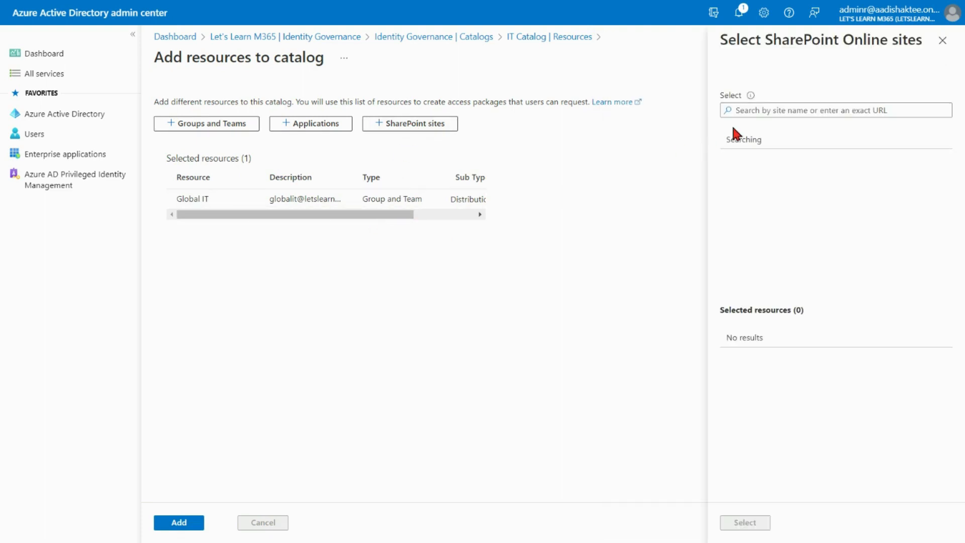
left_click(773, 110)
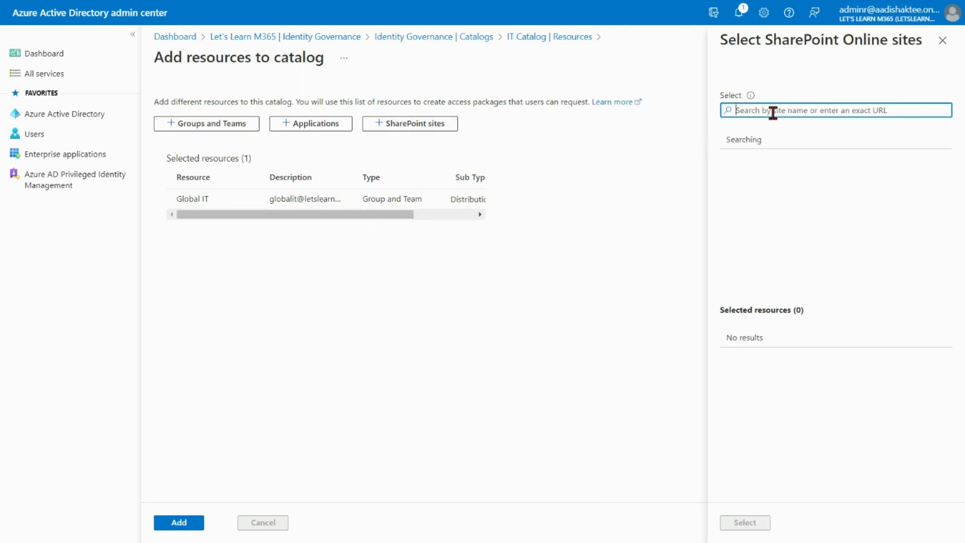
type("cen")
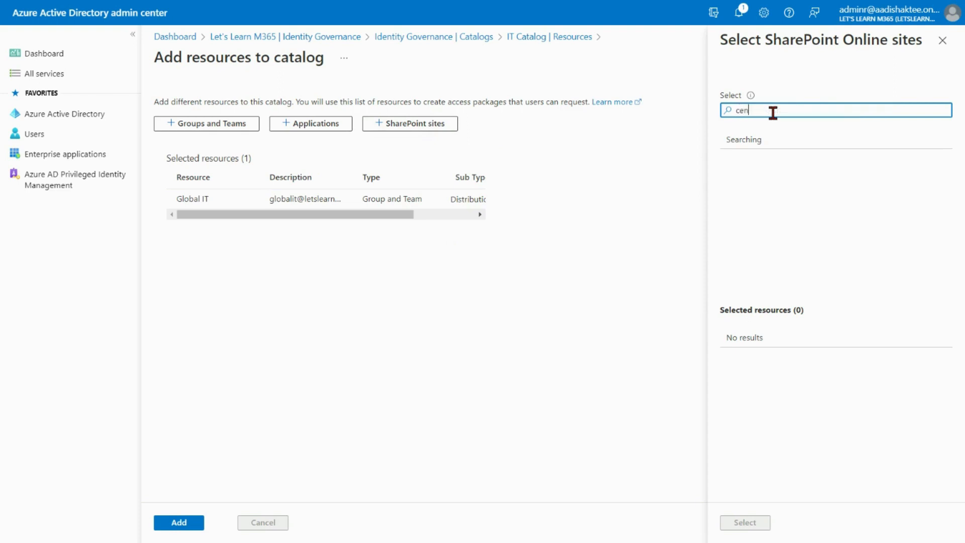
type("tral")
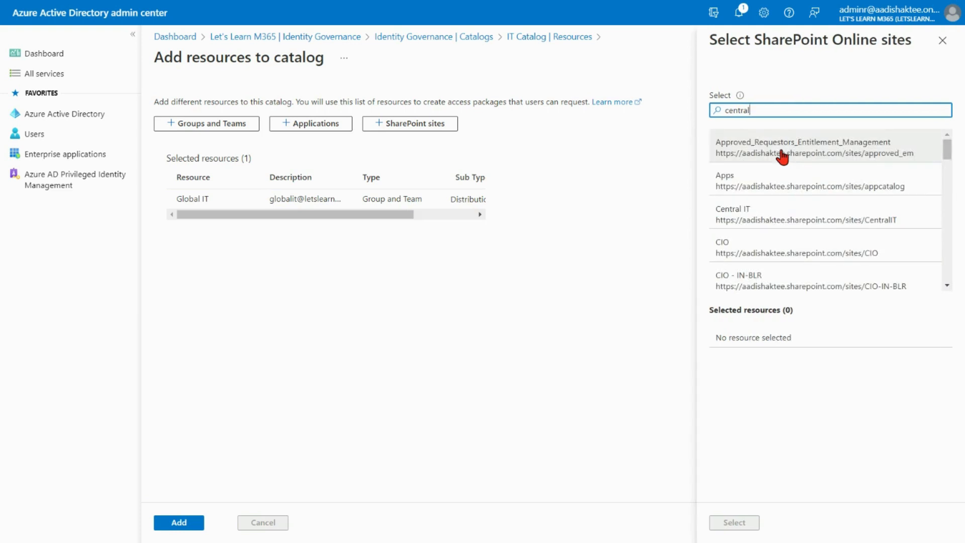
left_click(748, 217)
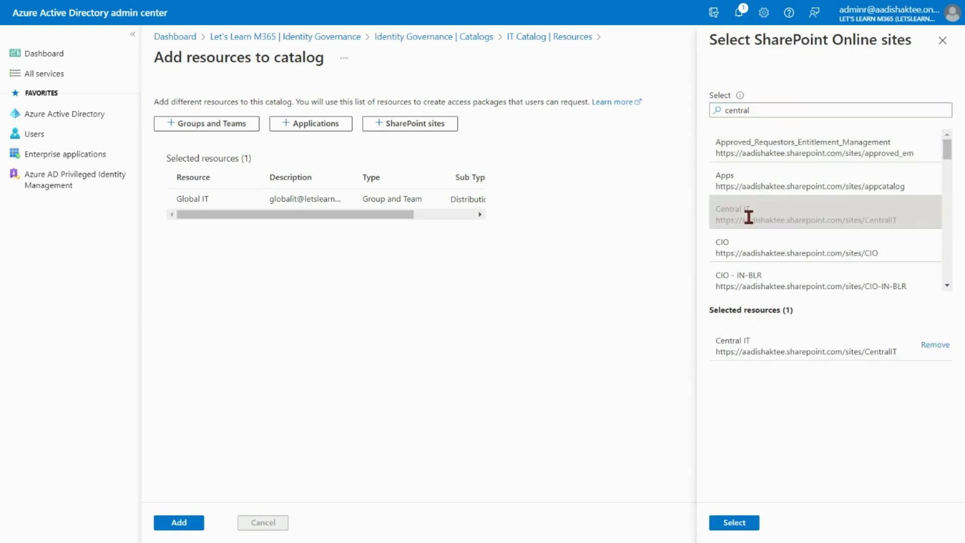
left_click(733, 522)
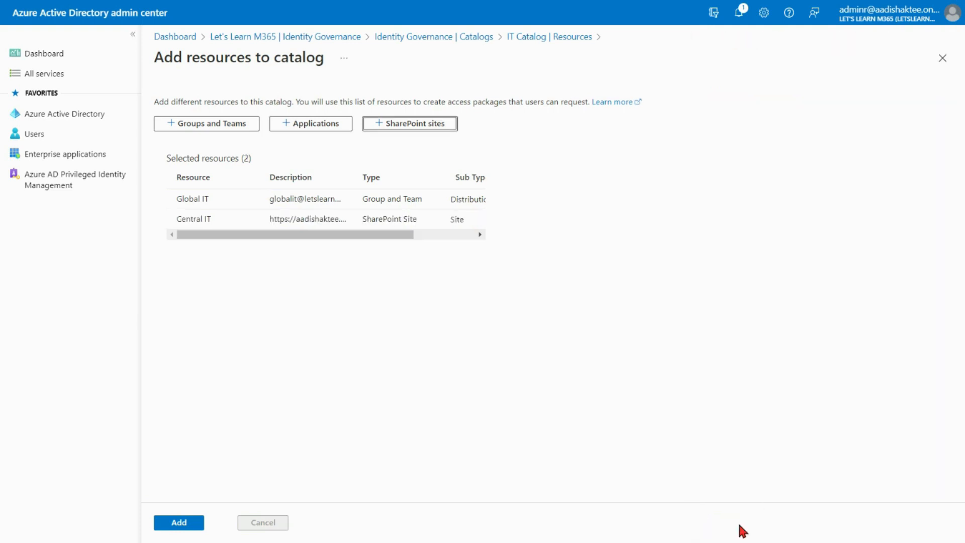
mouse_move(402, 234)
left_mouse_down()
mouse_move(433, 236)
mouse_move(358, 242)
left_mouse_up()
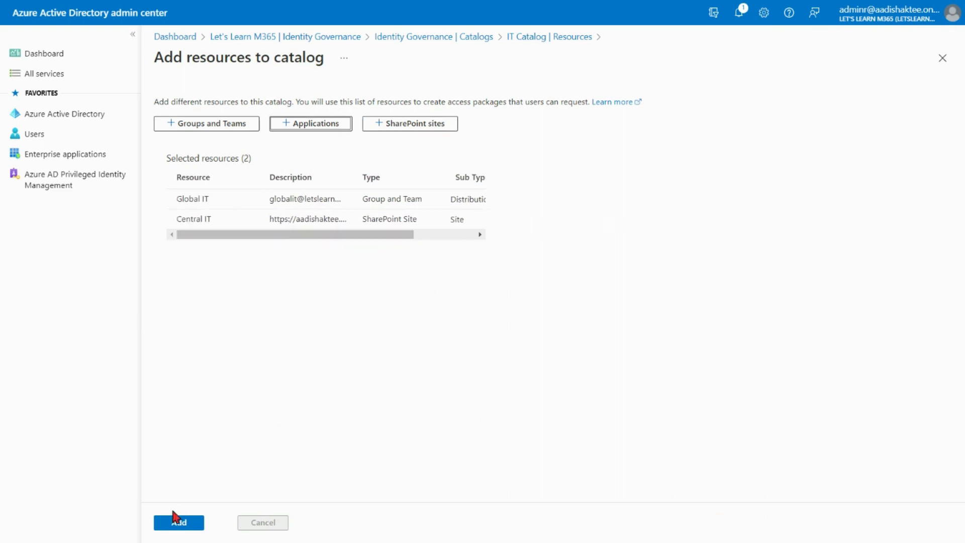
left_click(164, 526)
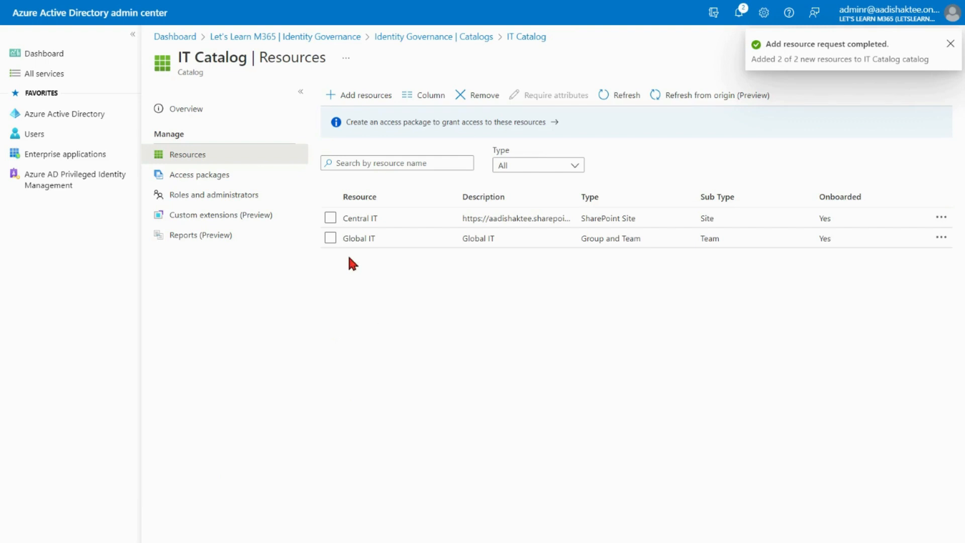
Start a new access package in IT Catalog named IT Access PKG with the description IT Access PKG.
left_click(204, 181)
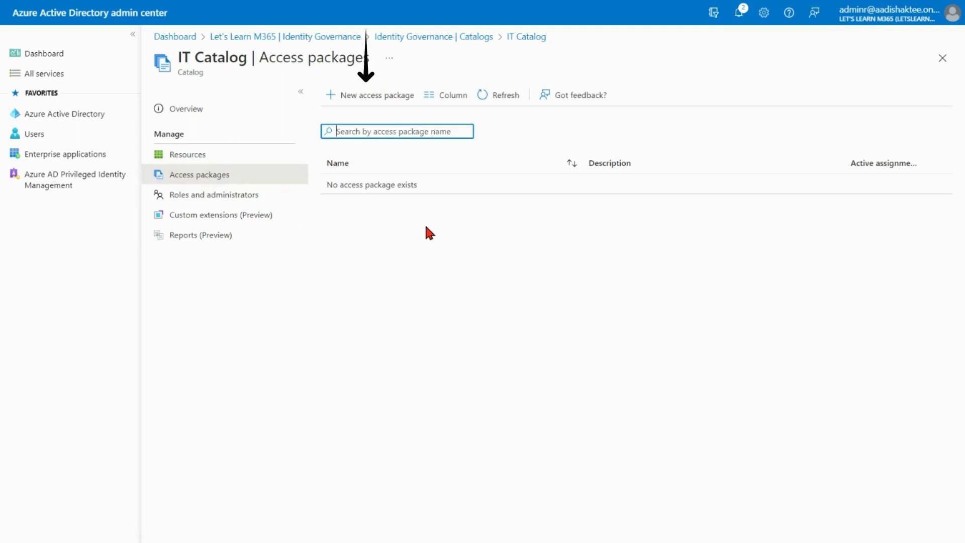
left_click(376, 97)
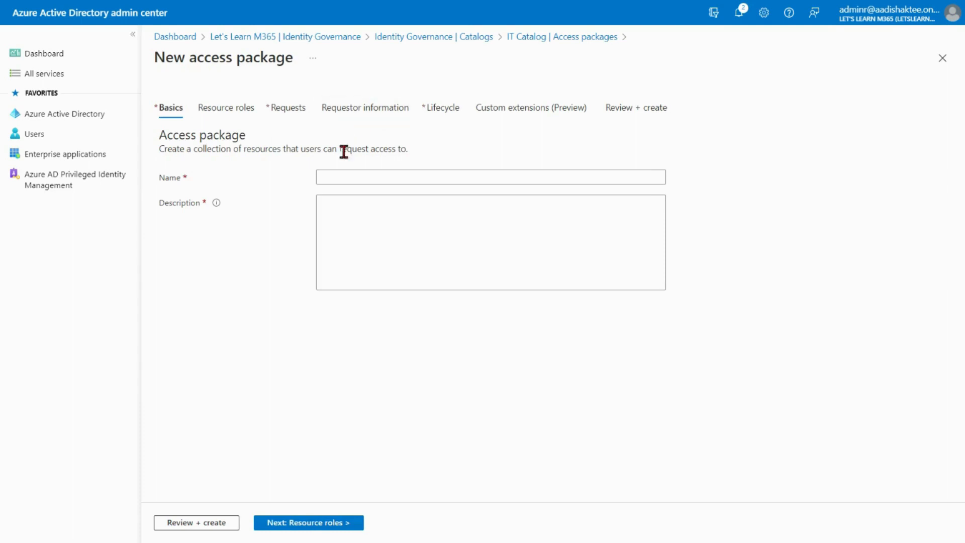
left_click(353, 179)
type("IT Access PKG")
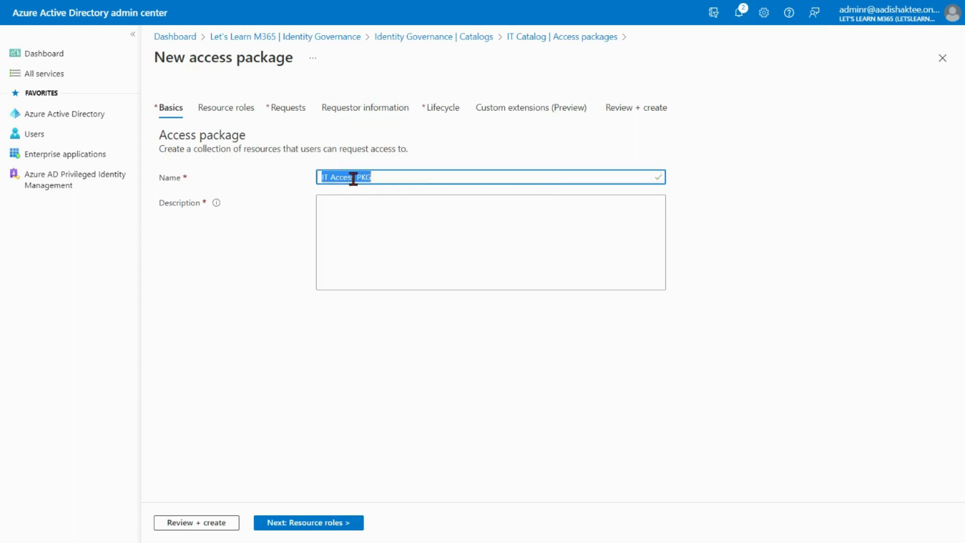
left_click(346, 216)
type("IT Access PKG")
left_click(291, 332)
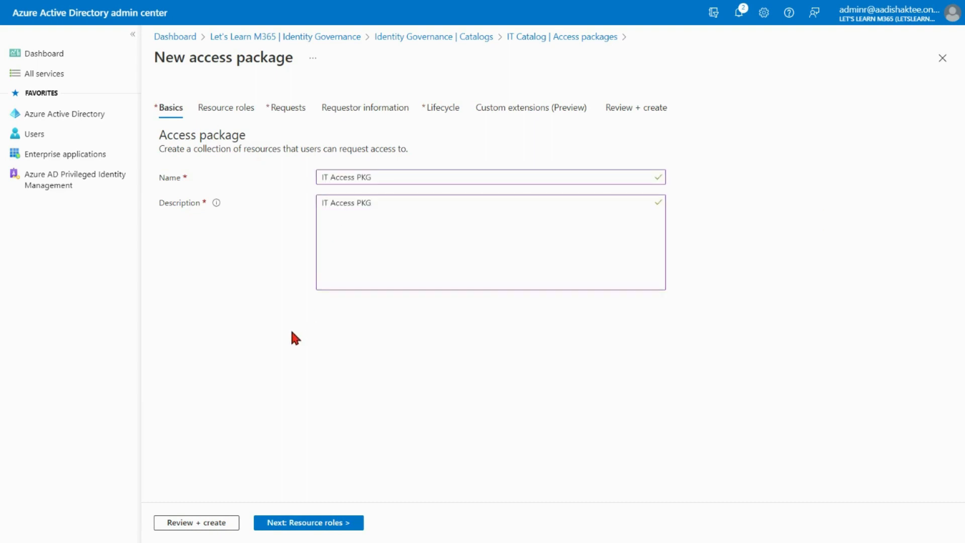
left_click(318, 523)
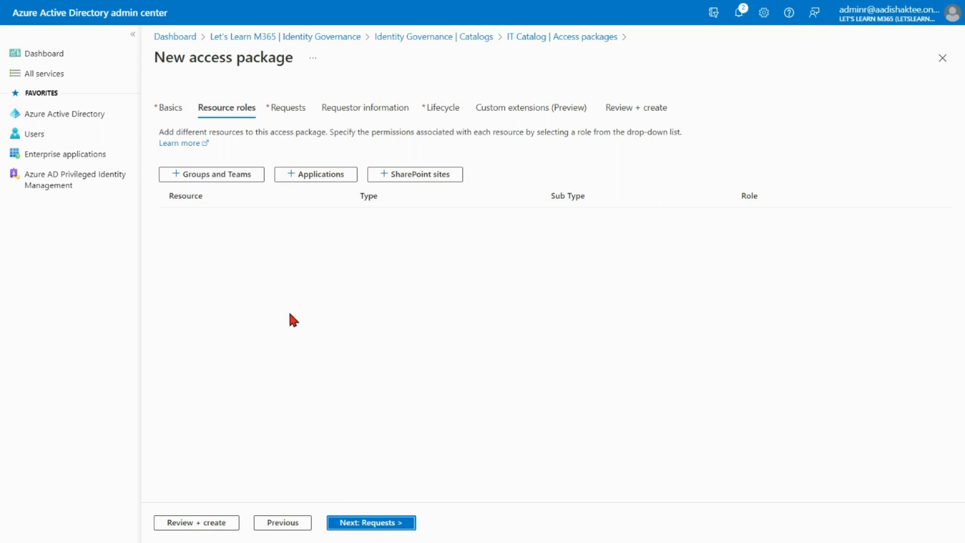
Add the Global IT group to the access package's resource roles and assign it the Member role.
left_click(230, 177)
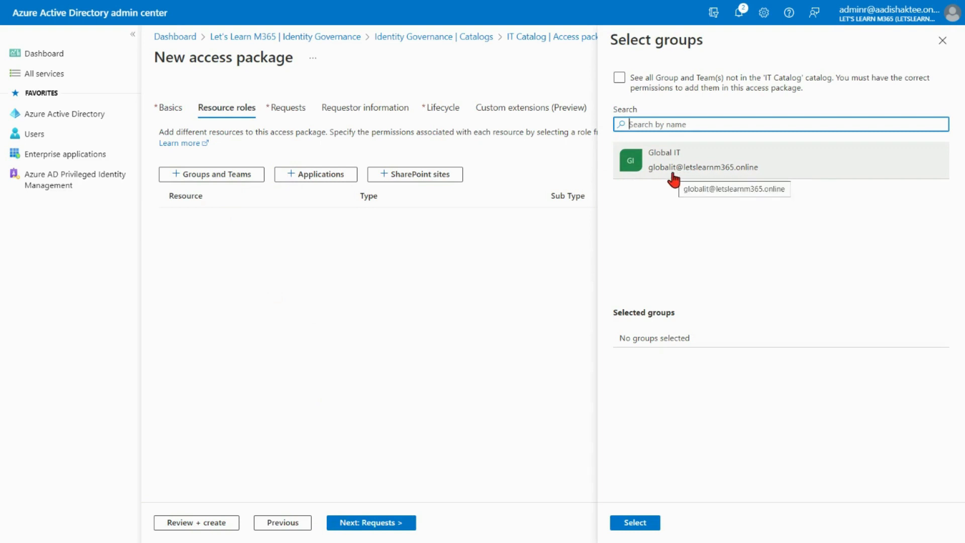
left_click(619, 79)
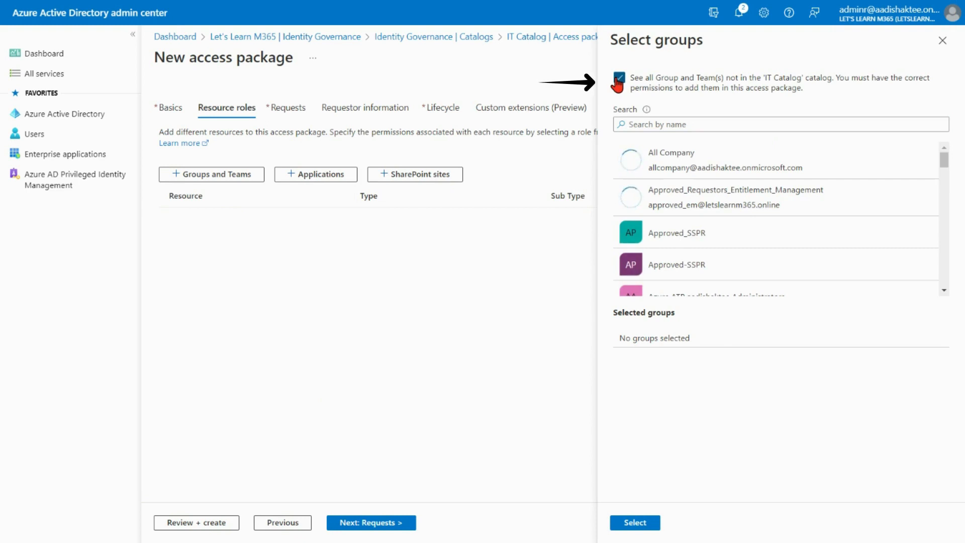
left_click(619, 79)
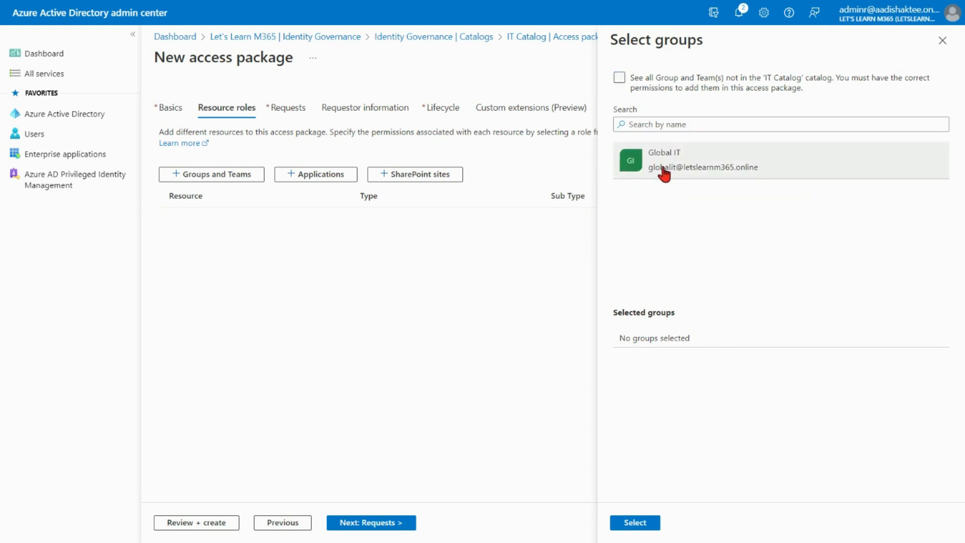
left_click(686, 167)
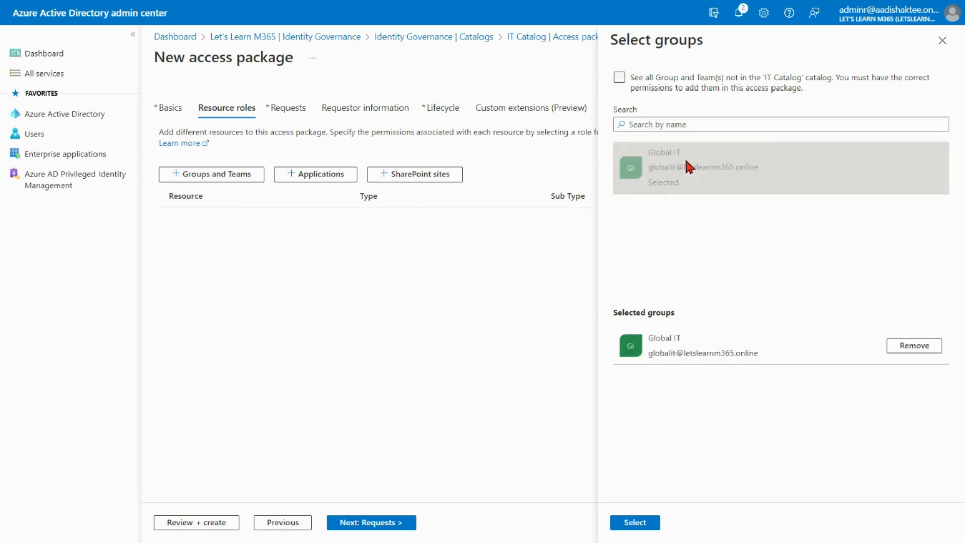
left_click(639, 523)
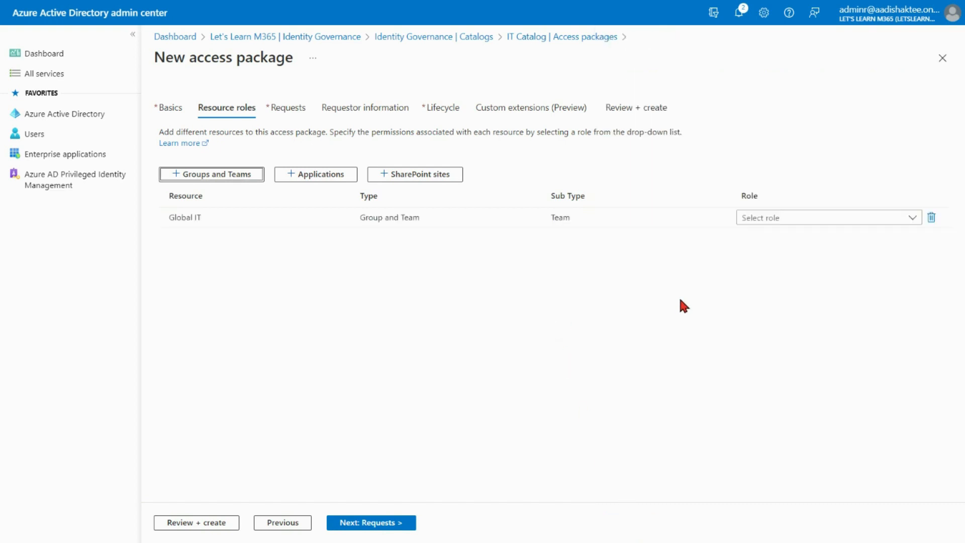
left_click(912, 217)
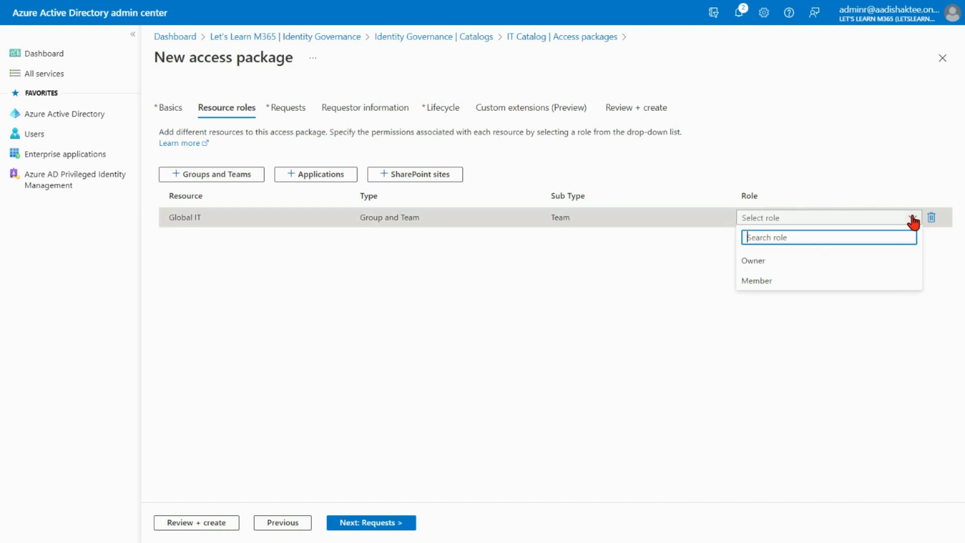
left_click(770, 285)
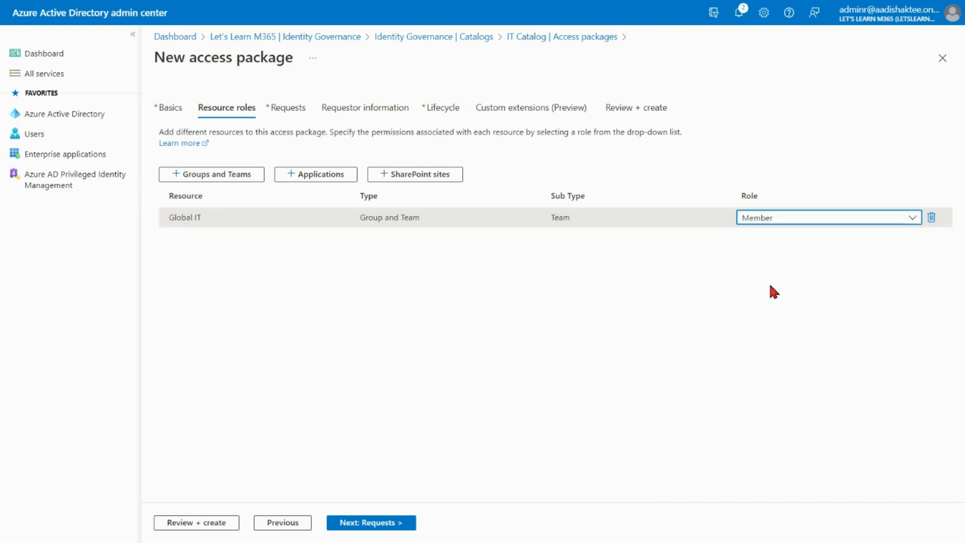
Add the Central IT SharePoint site as a resource and assign it the Central IT Members role.
left_click(419, 176)
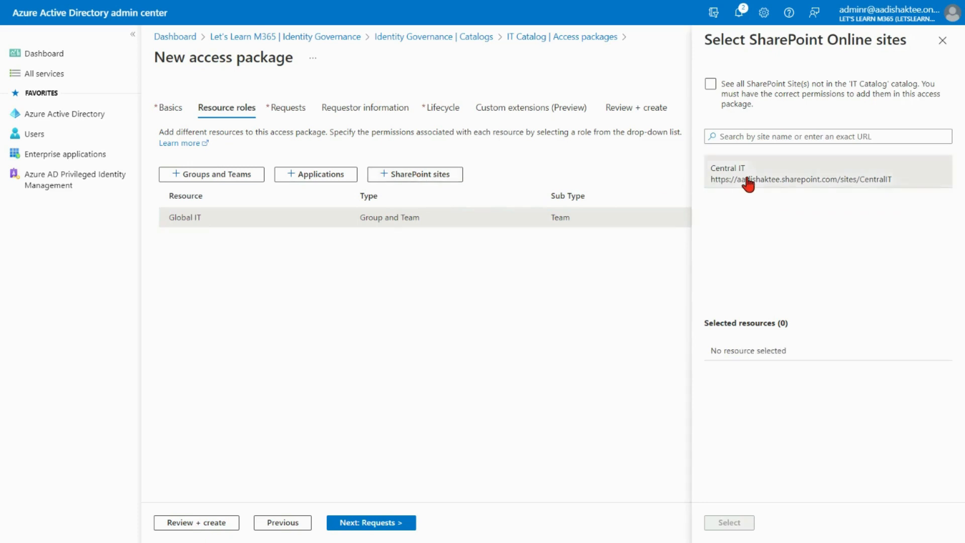
left_click(747, 180)
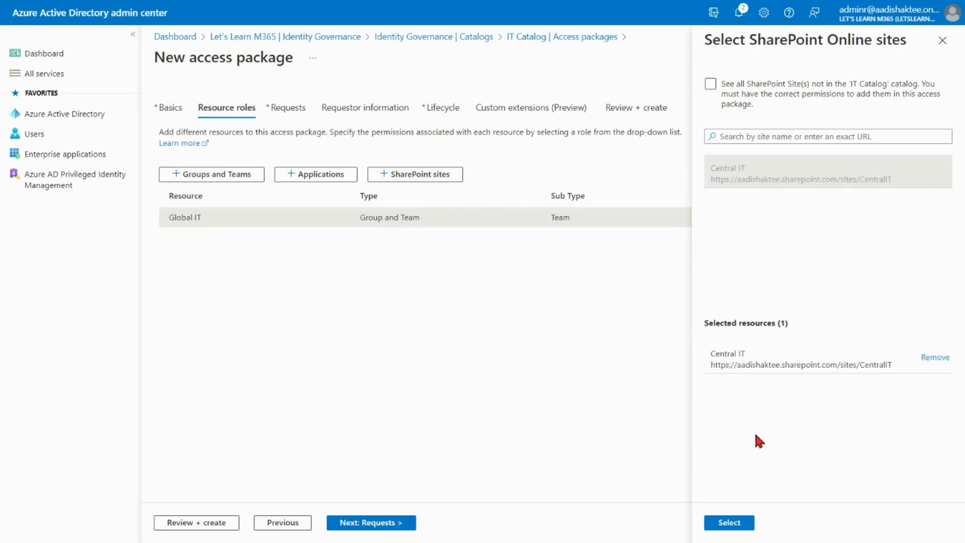
left_click(730, 523)
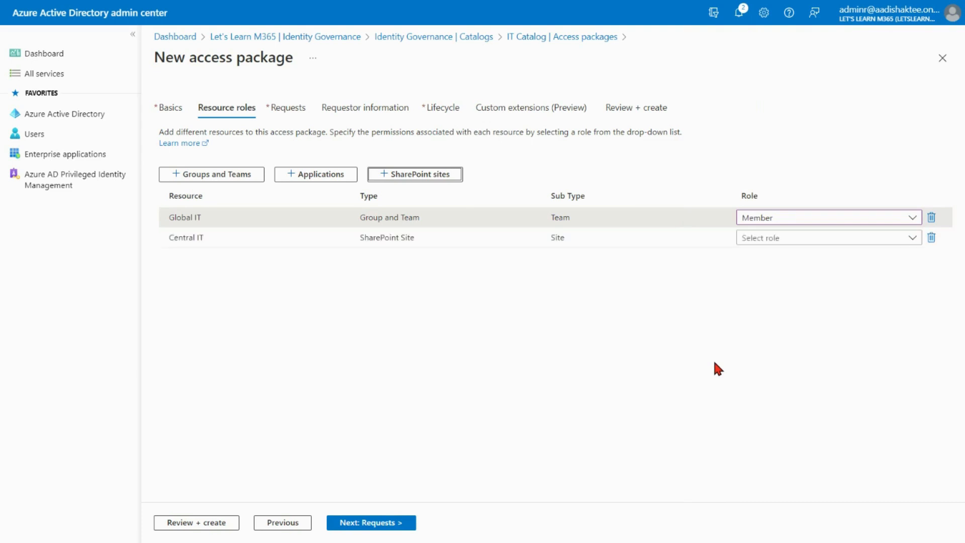
left_click(913, 238)
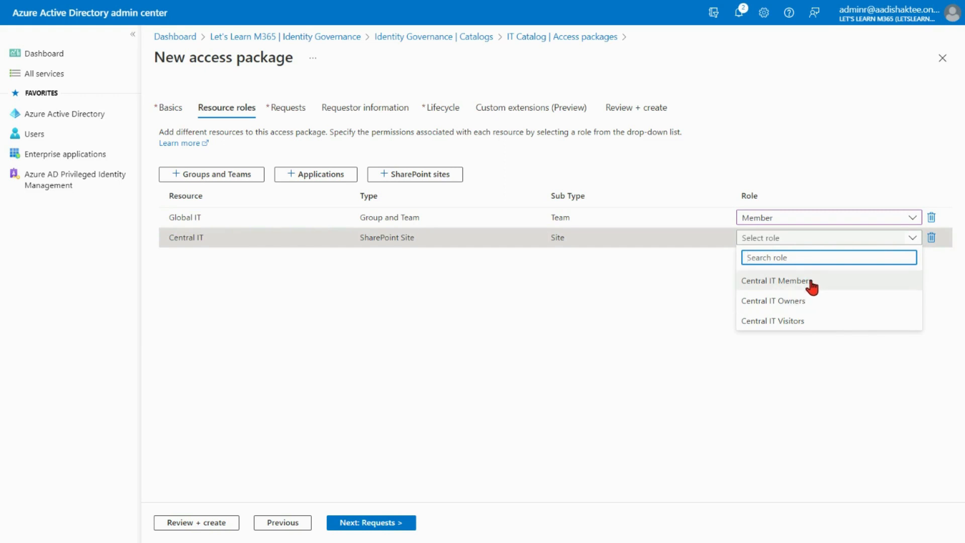
left_click(807, 281)
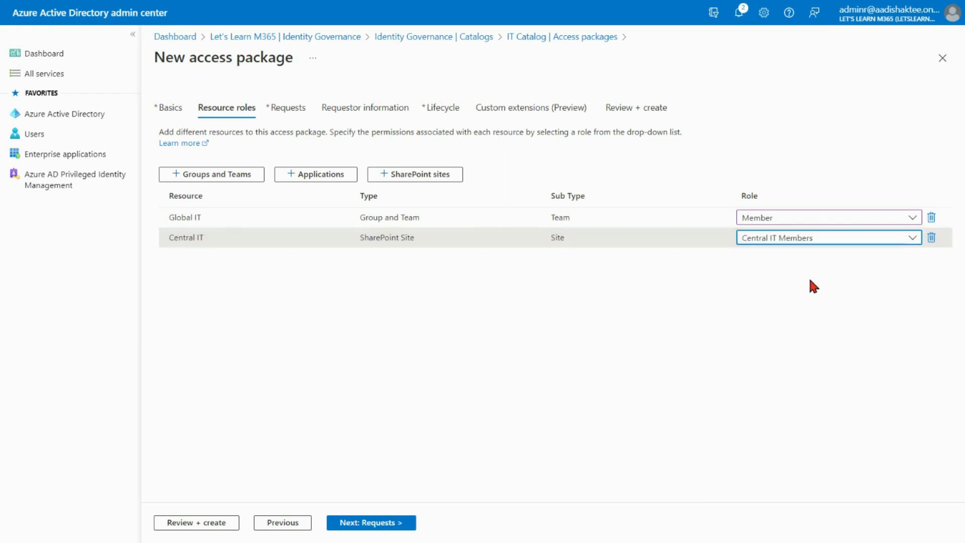
Proceed to the Requests tab and allow users in your directory to request the package.
left_click(372, 524)
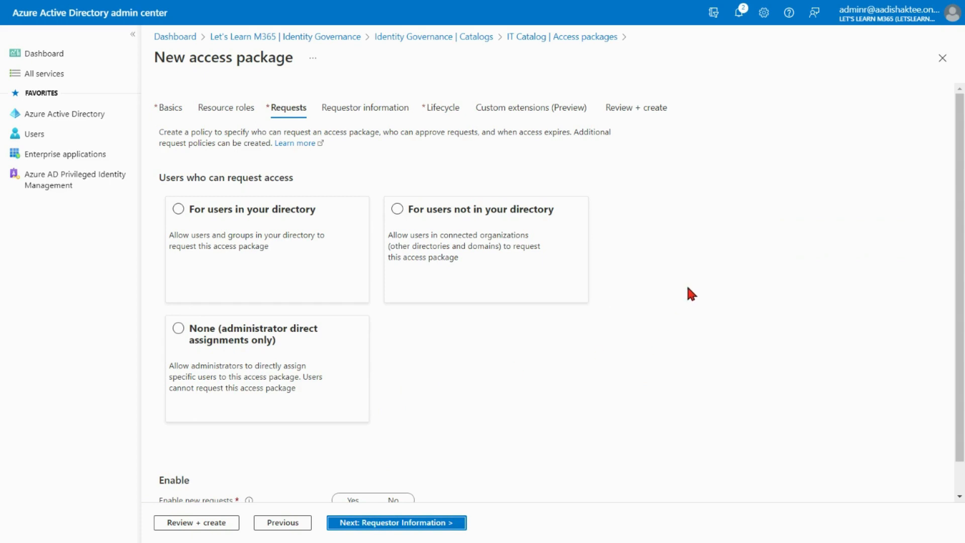
scroll(687, 288, "down", 1)
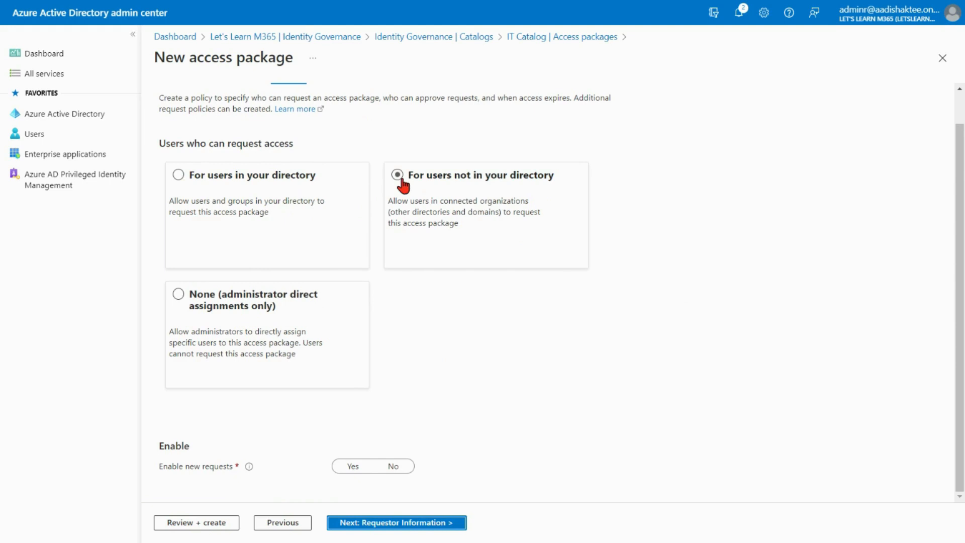
left_click(178, 174)
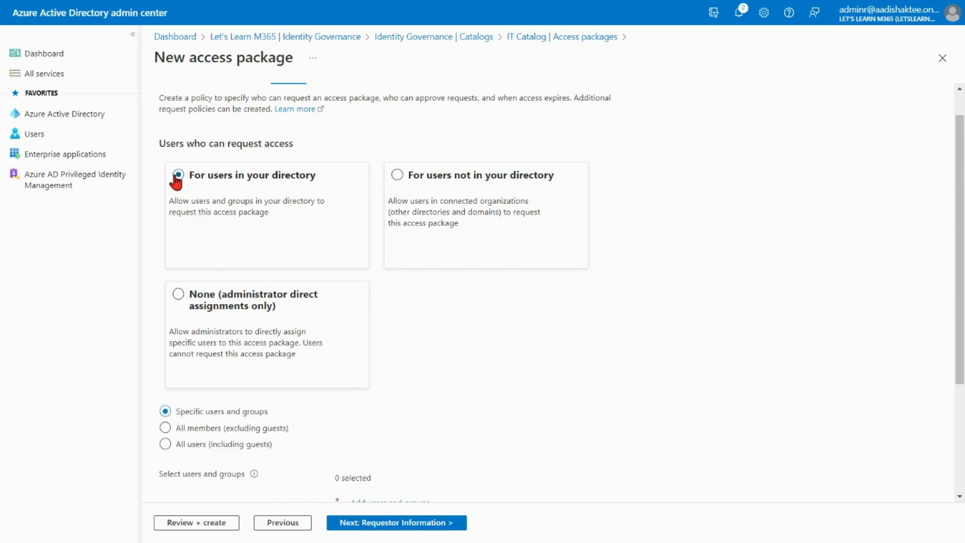
Limit requesters to specific users and groups, selecting the Approved_Requestors_Entitlement_Management group.
scroll(472, 322, "down", 3)
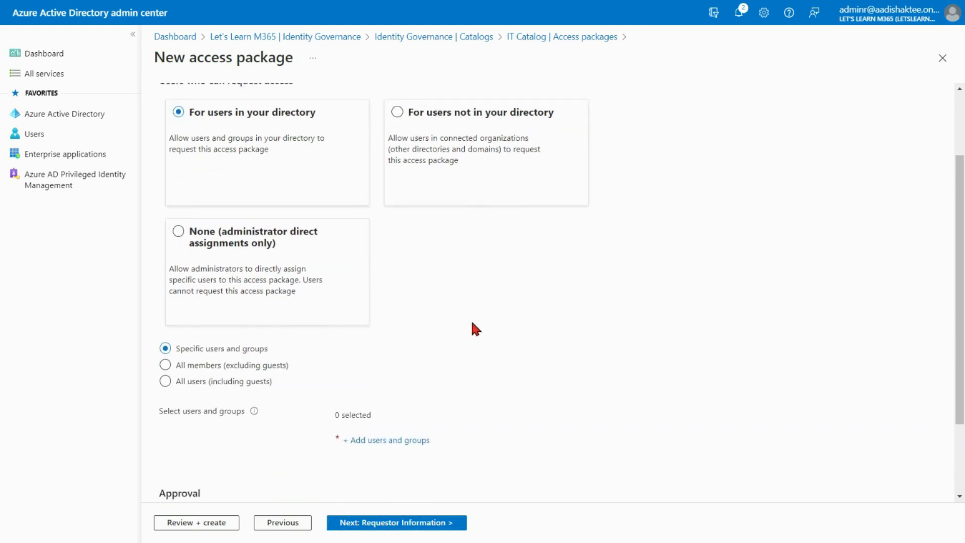
scroll(476, 329, "down", 1)
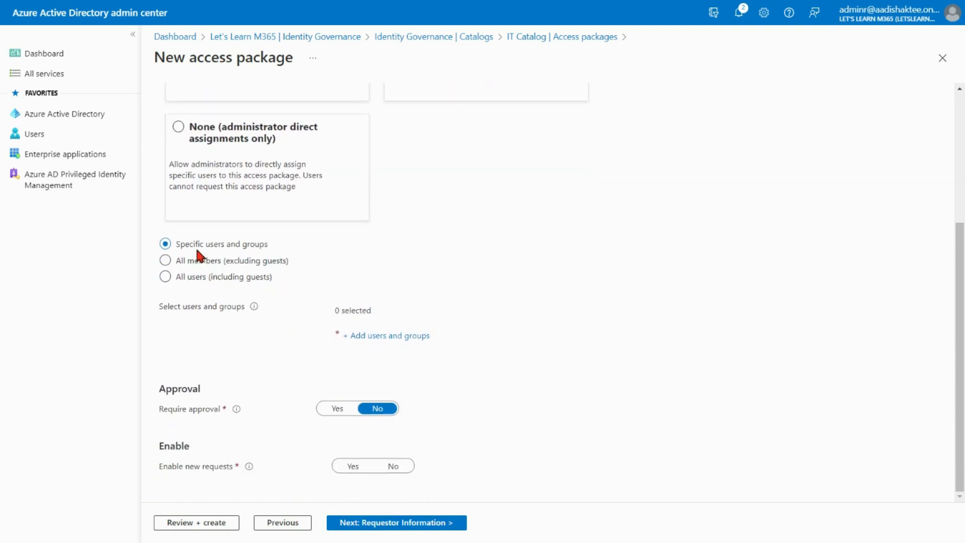
left_click(165, 260)
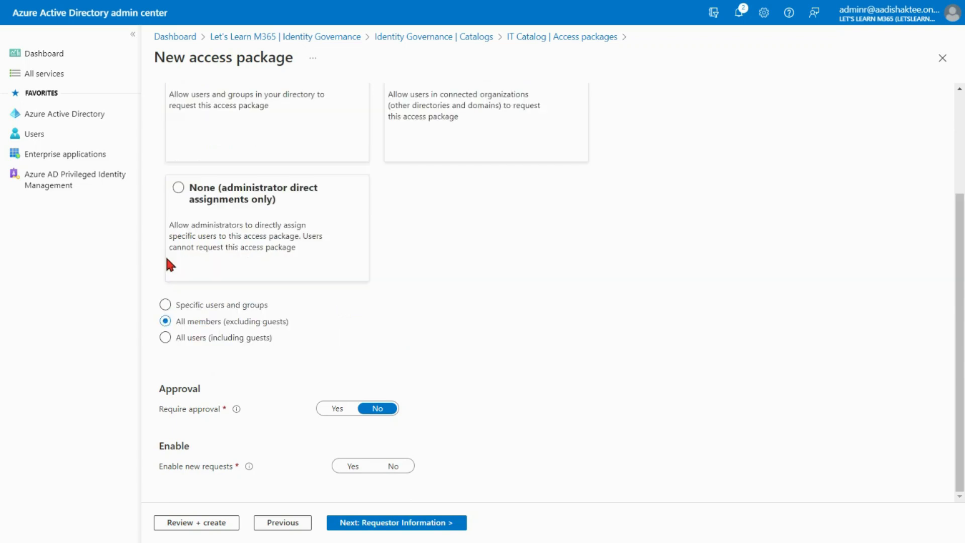
left_click(166, 337)
left_click(165, 305)
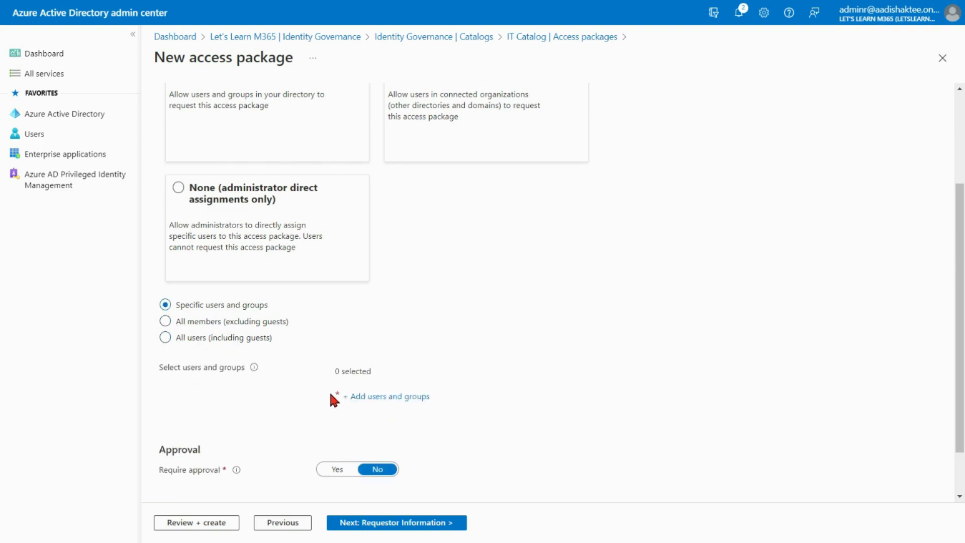
left_click(394, 406)
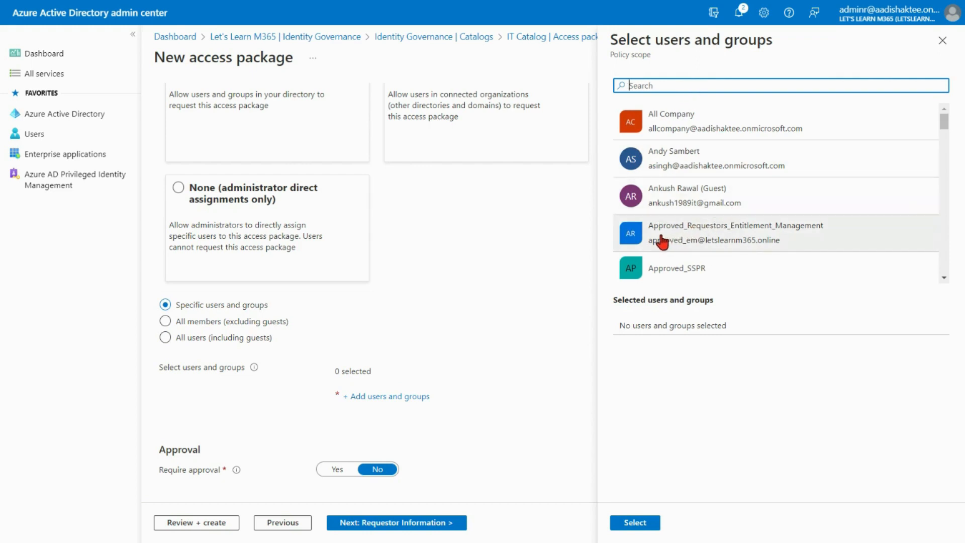
left_click(805, 239)
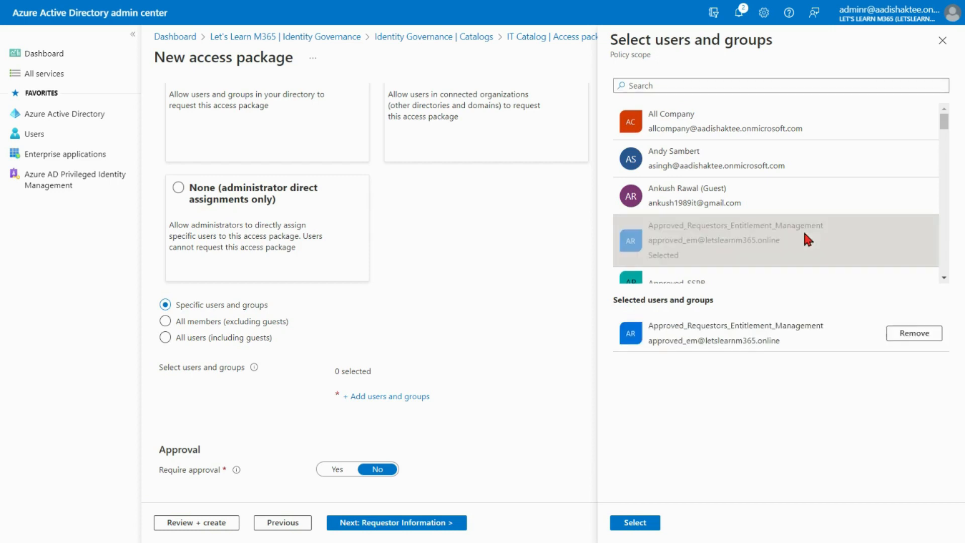
left_click(636, 523)
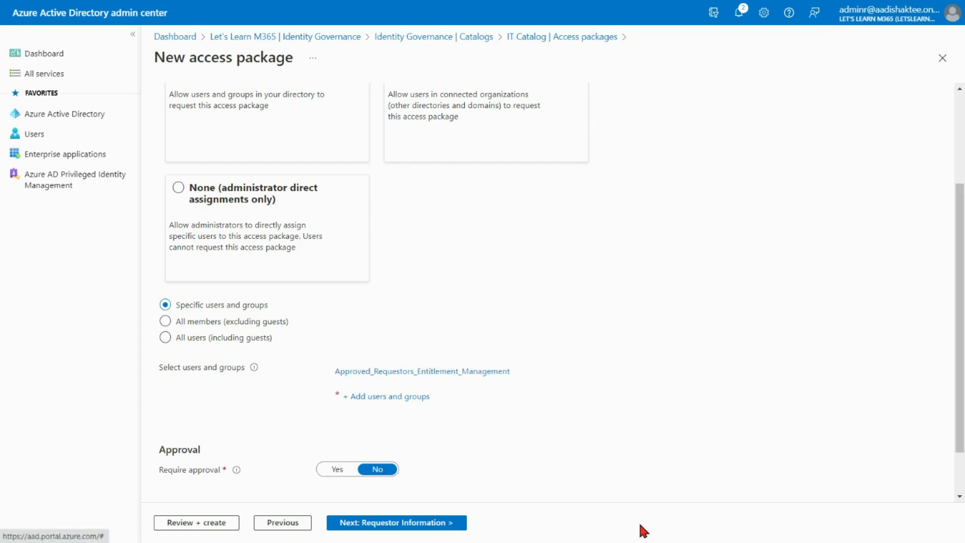
Turn on Require approval and Require requestor justification.
scroll(625, 366, "down", 1)
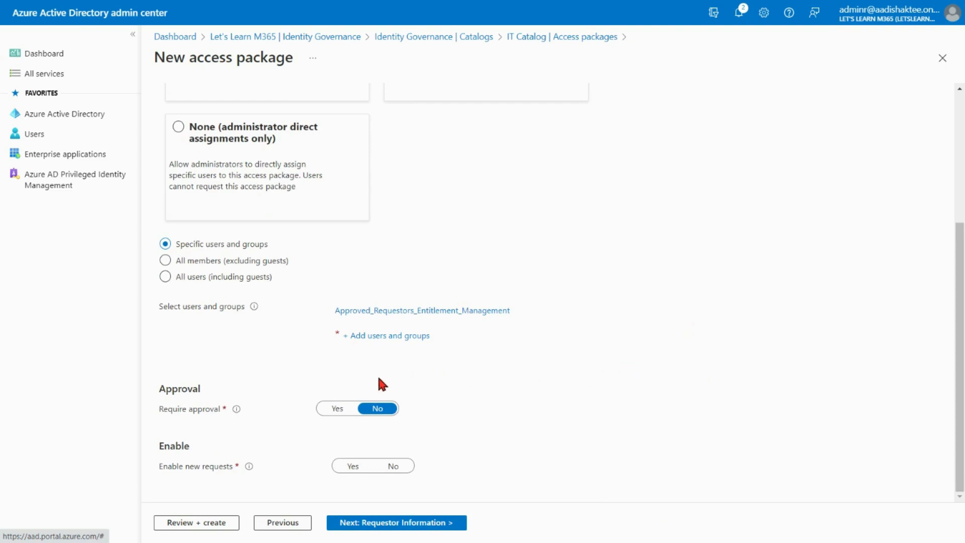
left_click(336, 408)
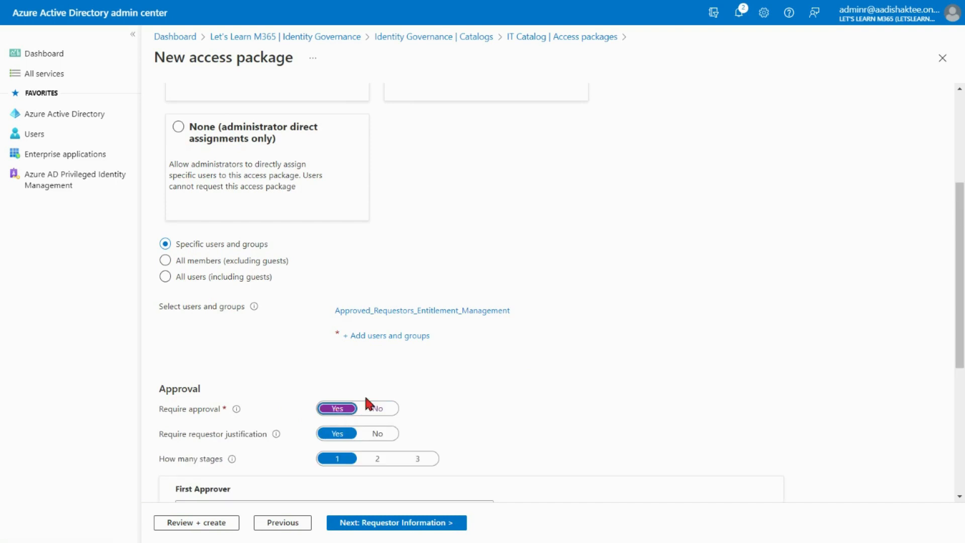
scroll(452, 375, "down", 2)
left_click(333, 307)
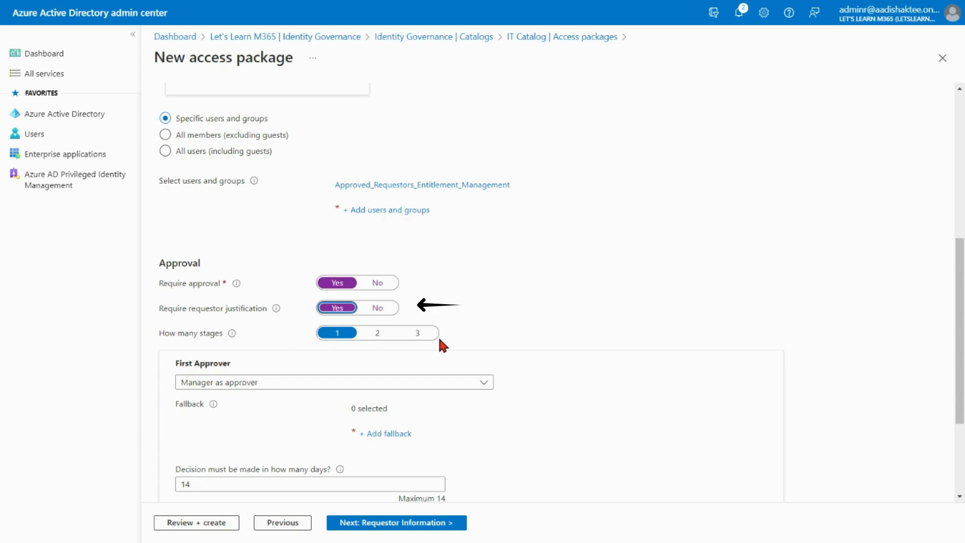
Set the first approver to specific approvers and add Org Admin as the approver.
scroll(486, 338, "down", 1)
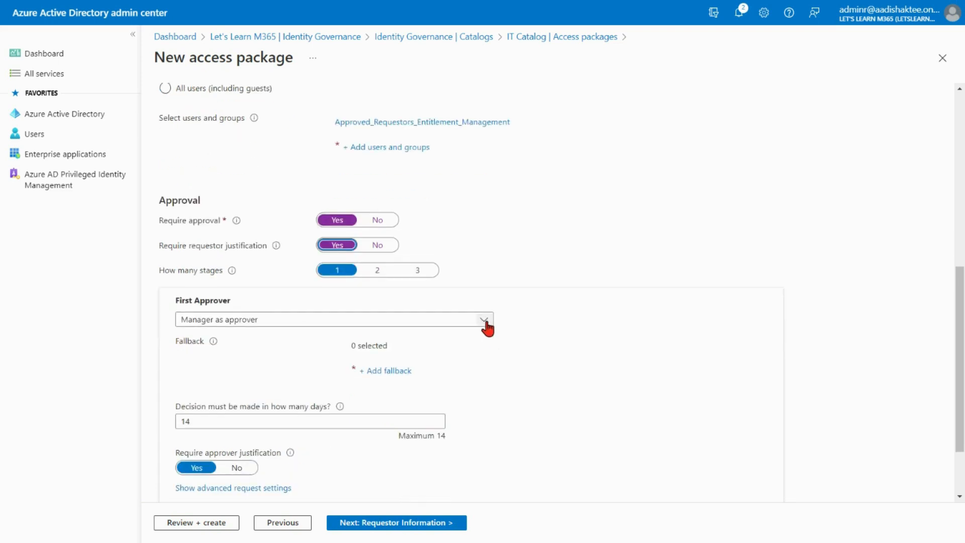
left_click(484, 321)
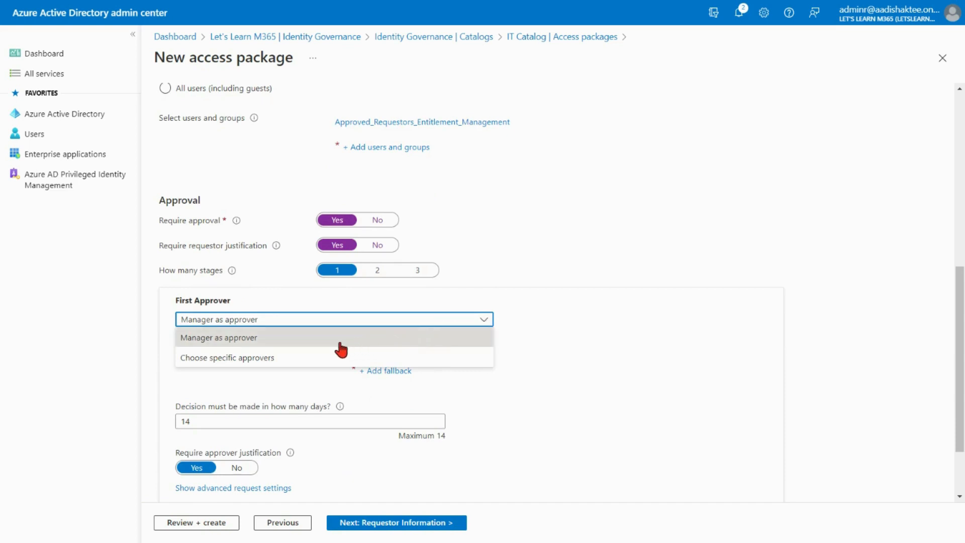
left_click(284, 361)
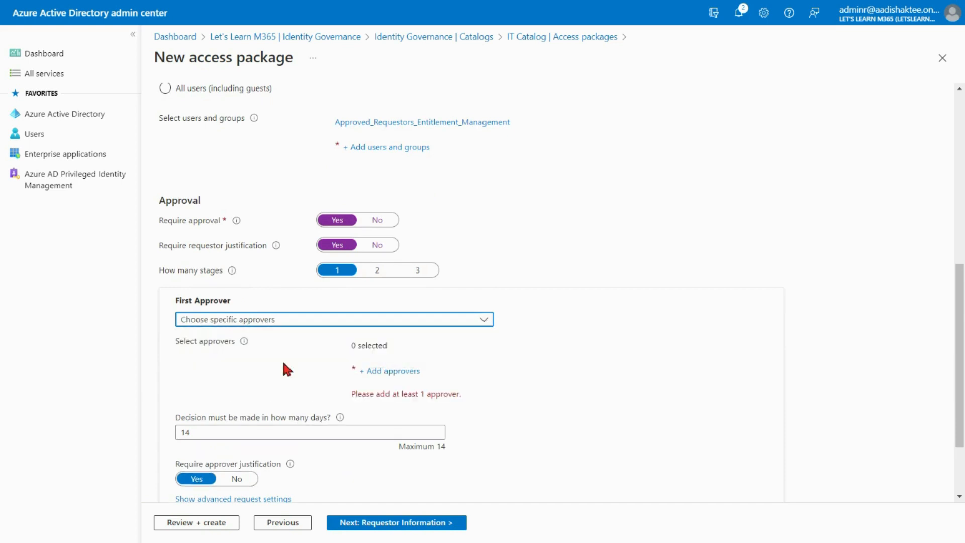
left_click(388, 374)
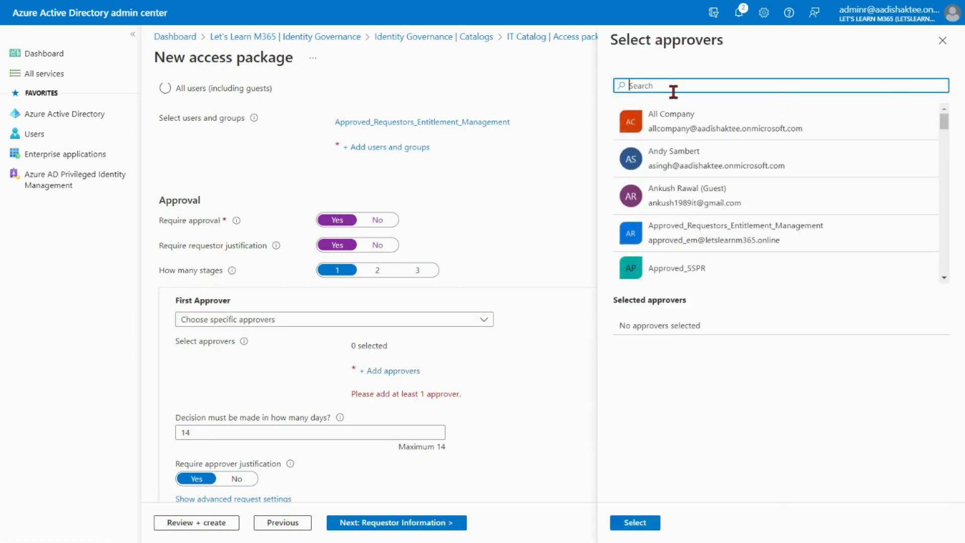
type("org")
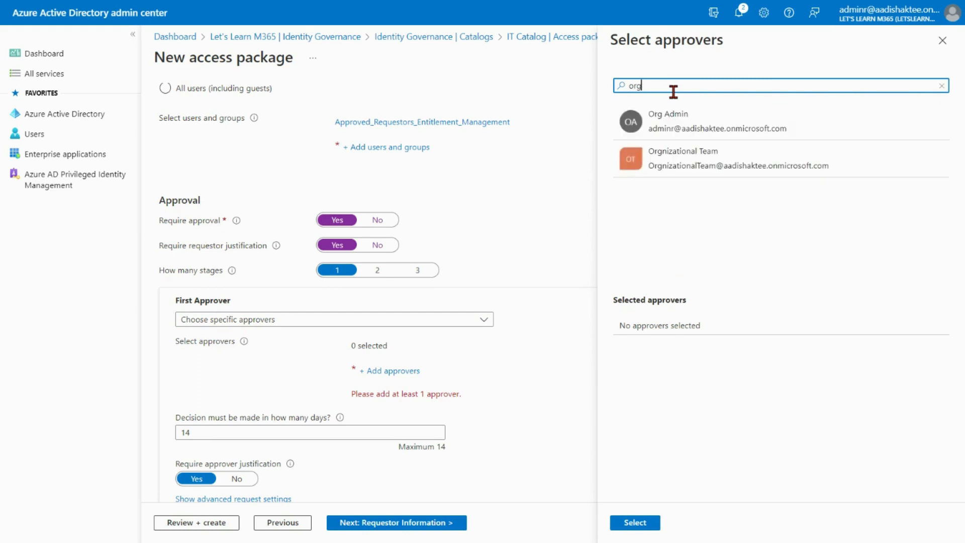
left_click(674, 124)
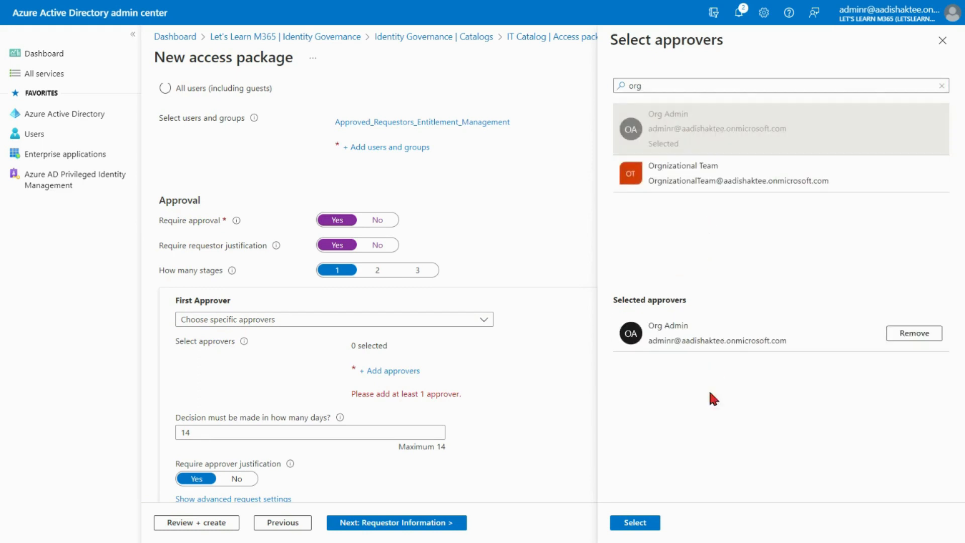
left_click(651, 526)
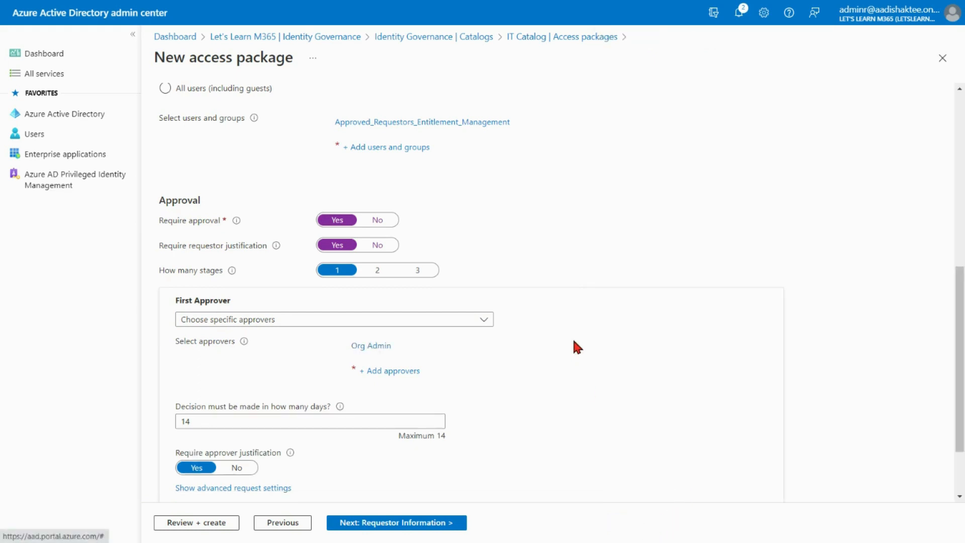
Set the approval decision deadline to 7 days.
scroll(574, 342, "down", 2)
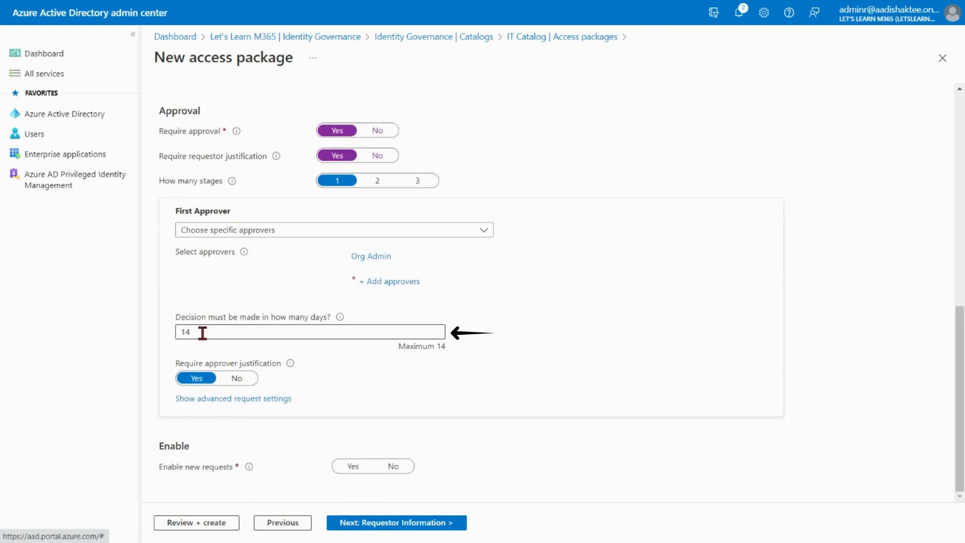
left_click_drag(201, 330, 166, 336)
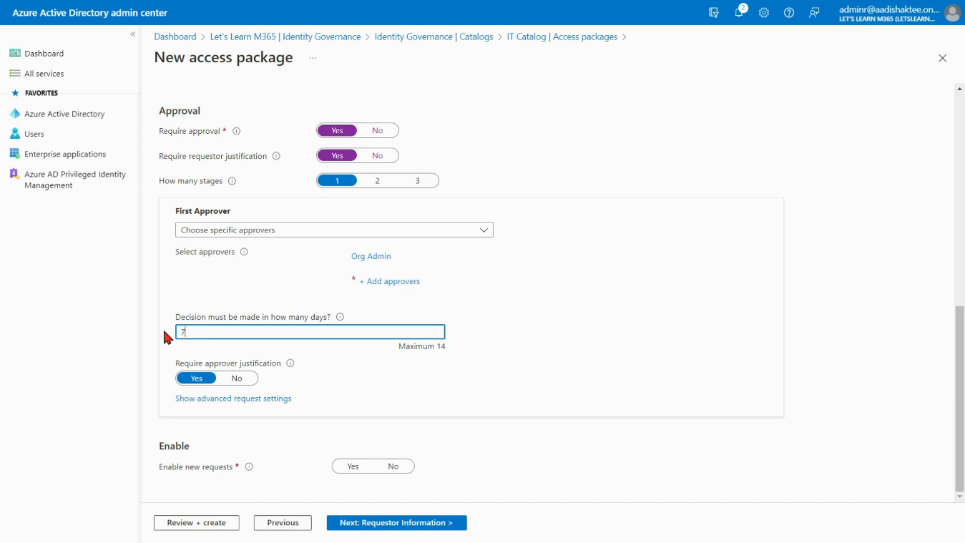
left_click(519, 323)
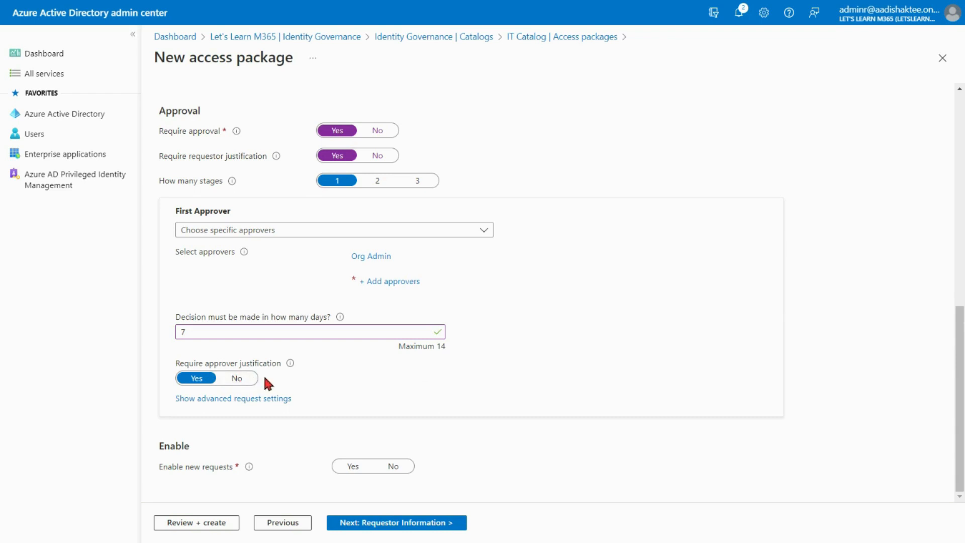
Enable new requests for the policy and continue to the requestor information page.
left_click(287, 398)
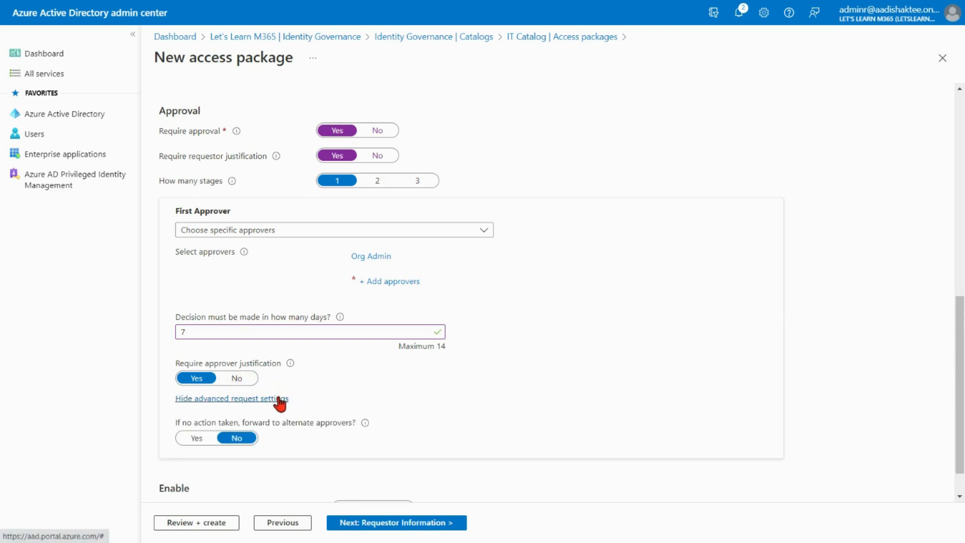
scroll(405, 385, "down", 1)
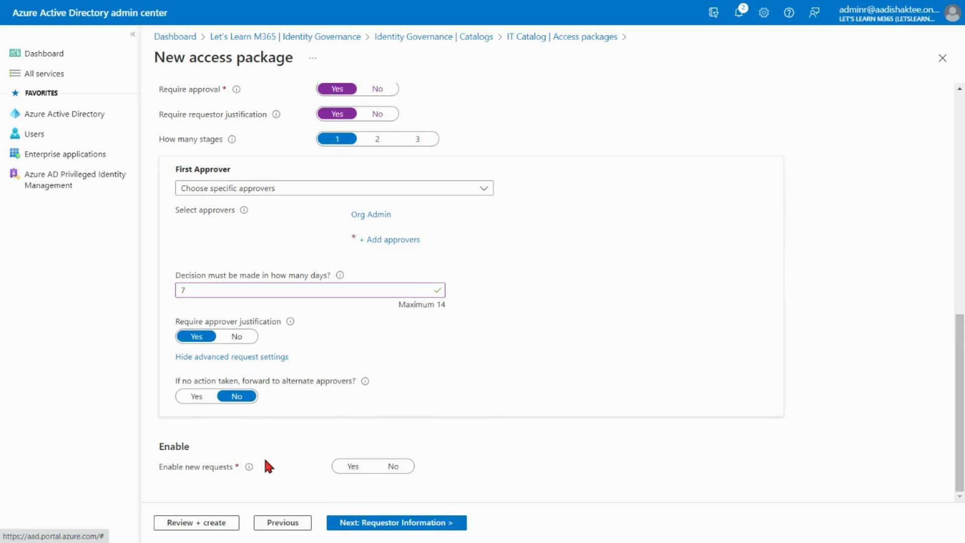
left_click(351, 466)
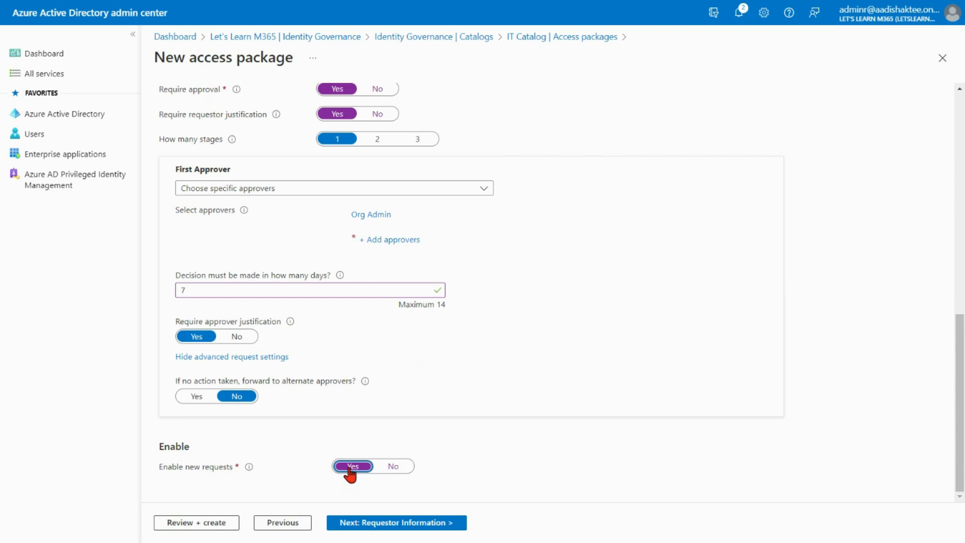
left_click(402, 522)
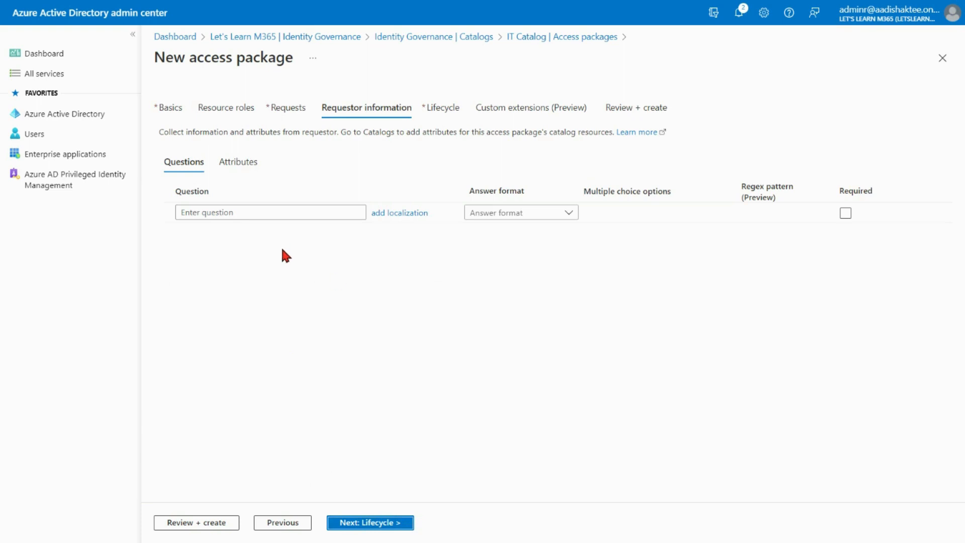
Add a required requestor question "What is your business unit?" with a Short text answer format.
left_click(275, 211)
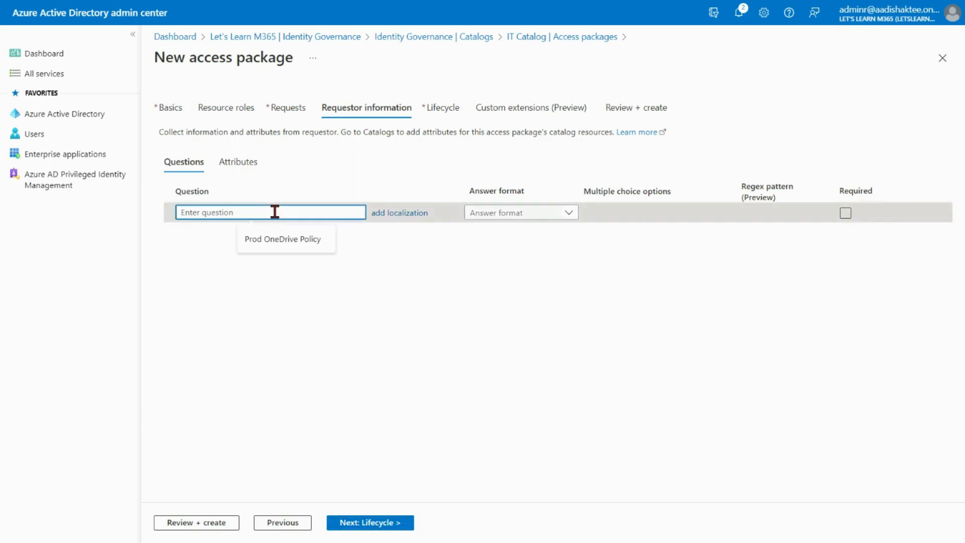
type("What is your")
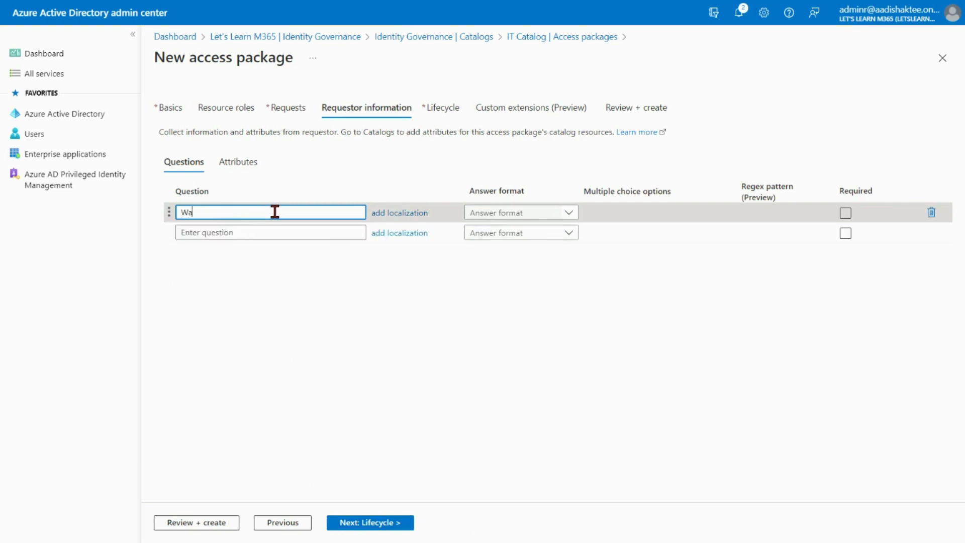
type(" business unit?")
left_click(448, 300)
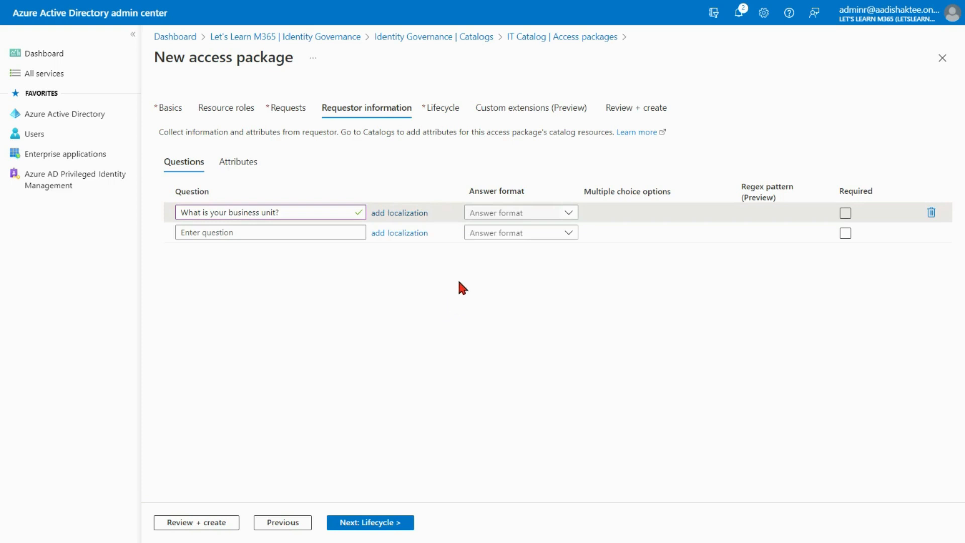
left_click(569, 213)
left_click(558, 231)
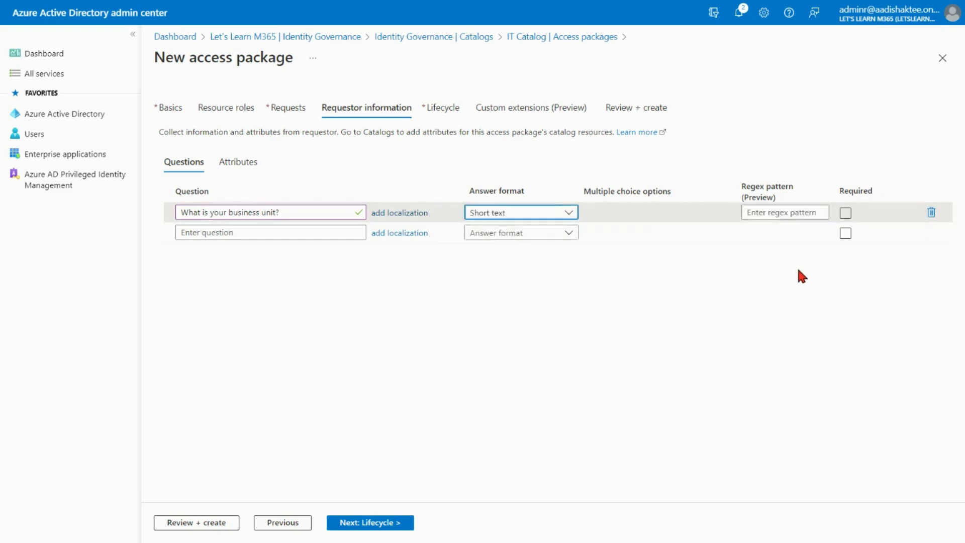
left_click(847, 214)
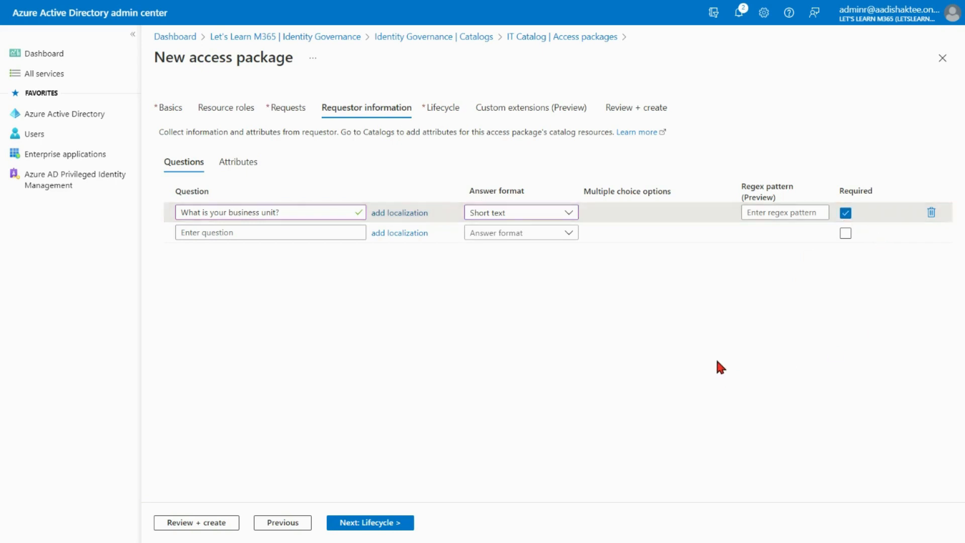
On the lifecycle page, set access package assignments to expire on date 01/31/2023.
left_click(377, 523)
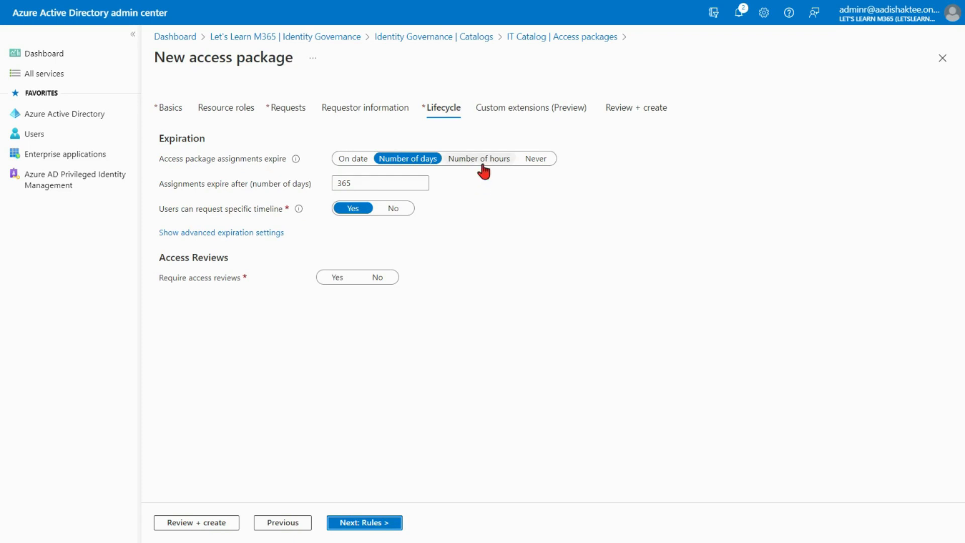
left_click(509, 159)
left_click(536, 158)
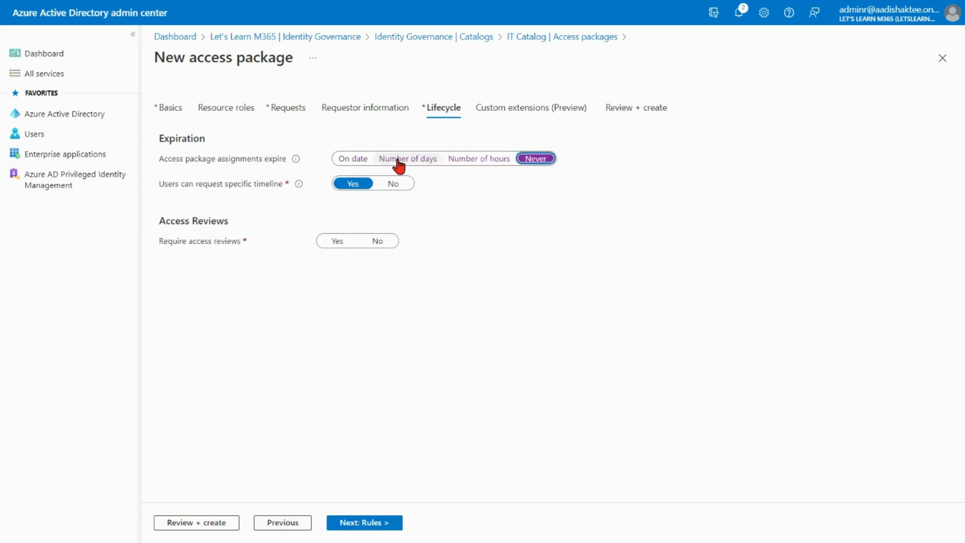
left_click(354, 160)
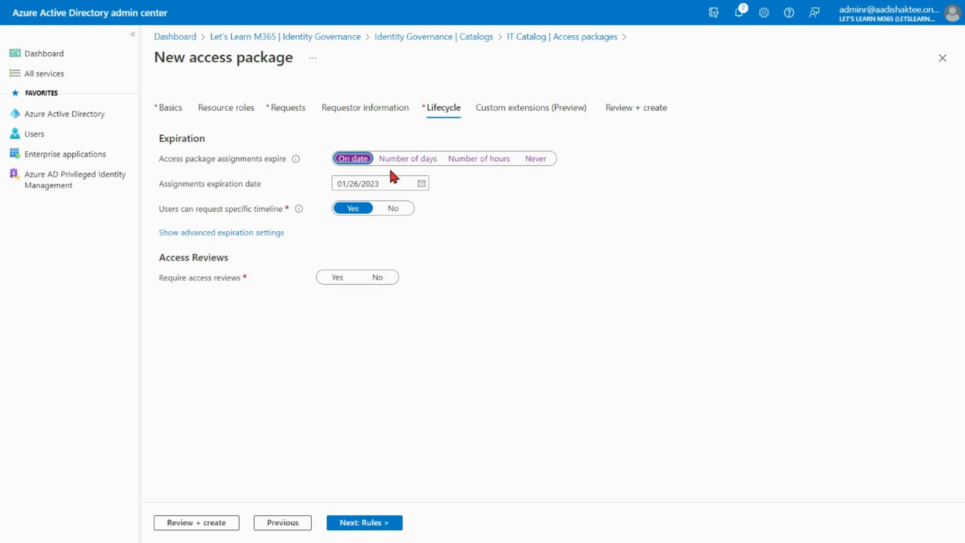
left_click(425, 184)
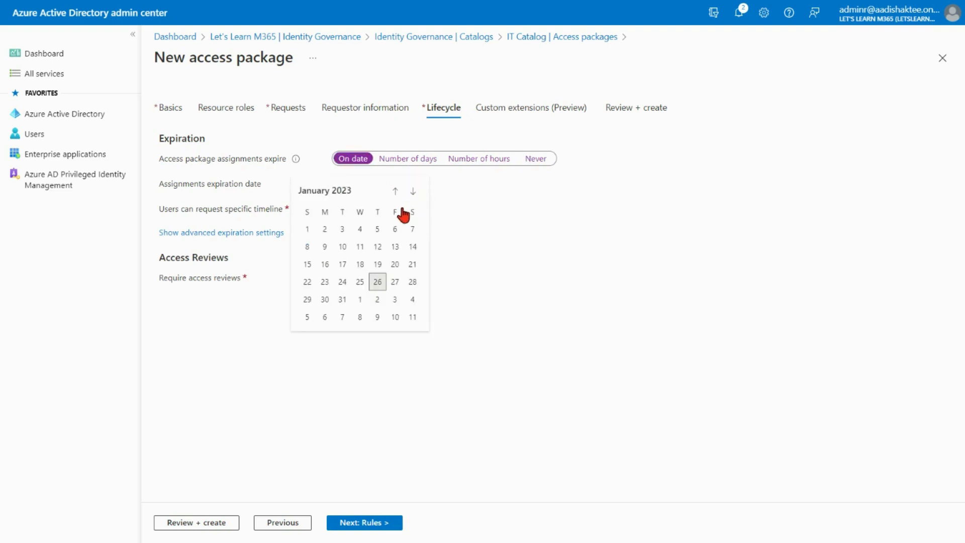
left_click(342, 299)
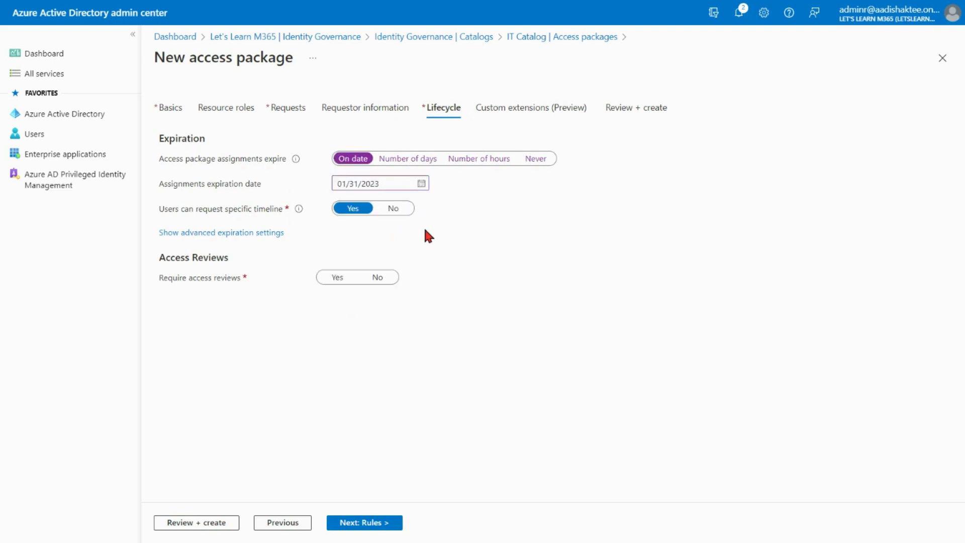
Stop users requesting a specific timeline, and allow them to extend access with approval required for extensions.
left_click(392, 213)
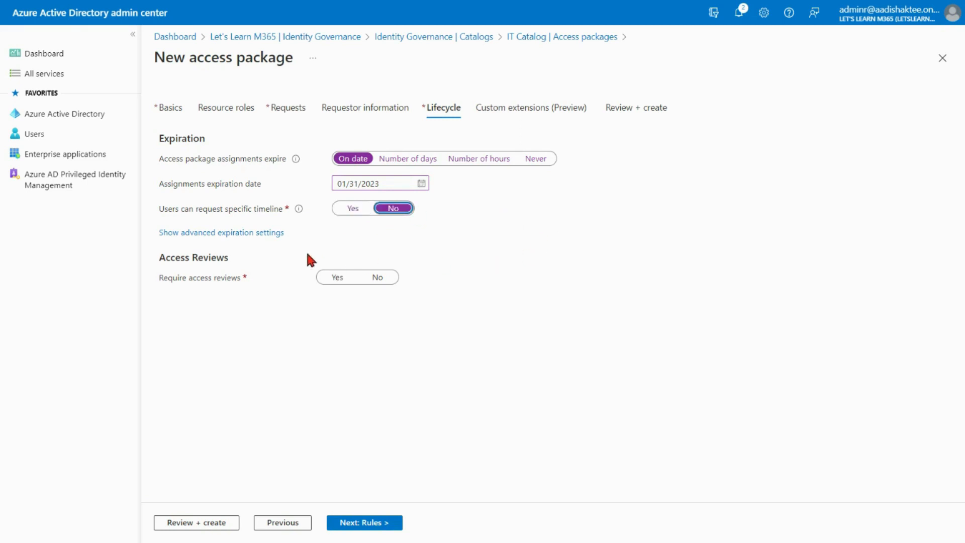
left_click(260, 234)
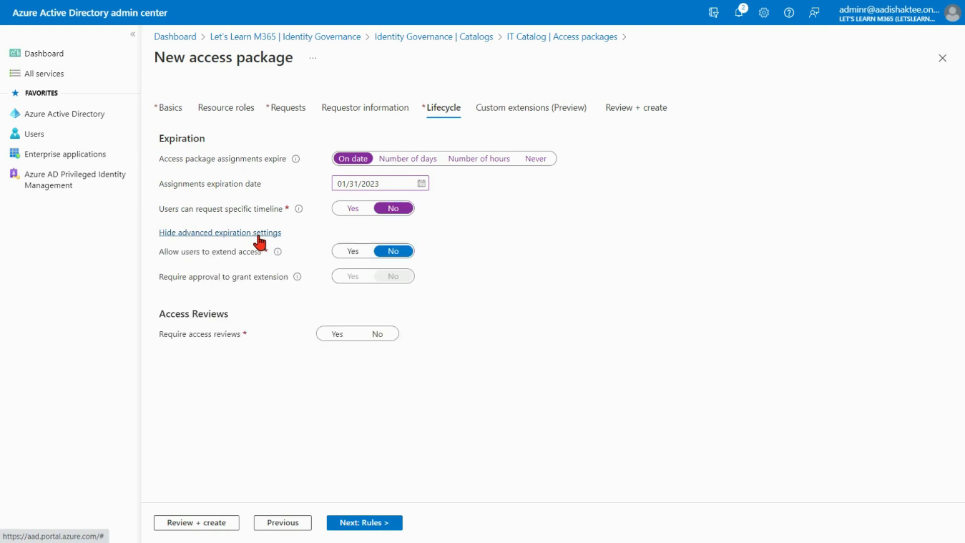
left_click(353, 252)
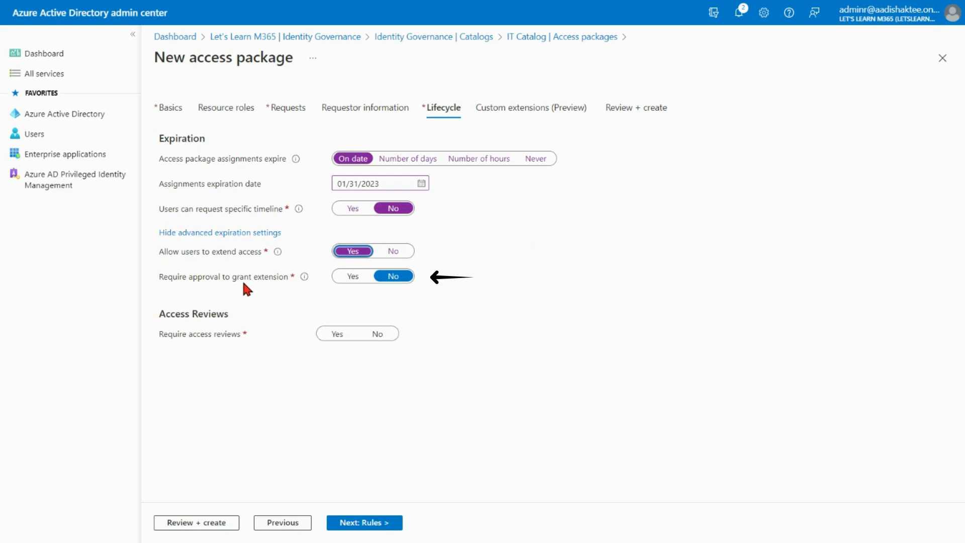
left_click(351, 276)
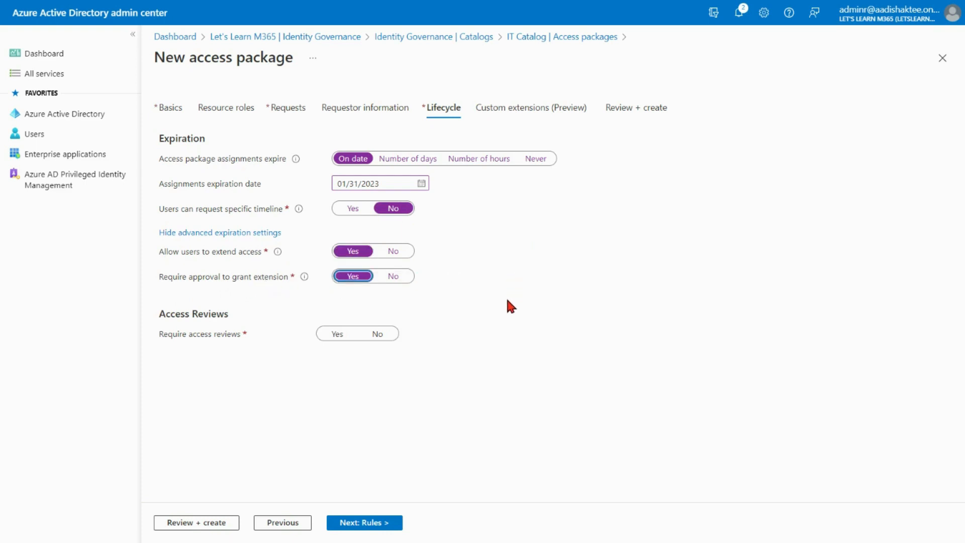
Set Require access reviews to No.
left_click(336, 335)
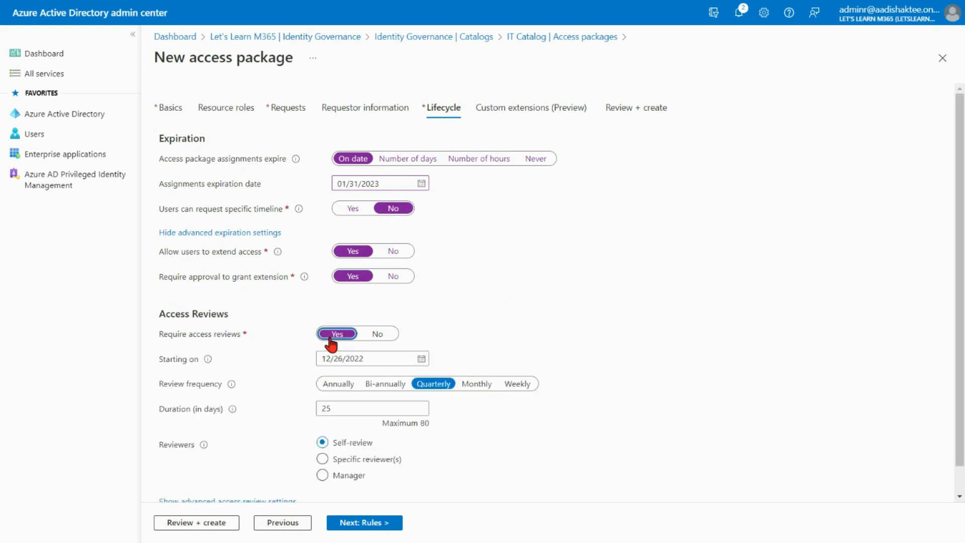
scroll(402, 372, "down", 1)
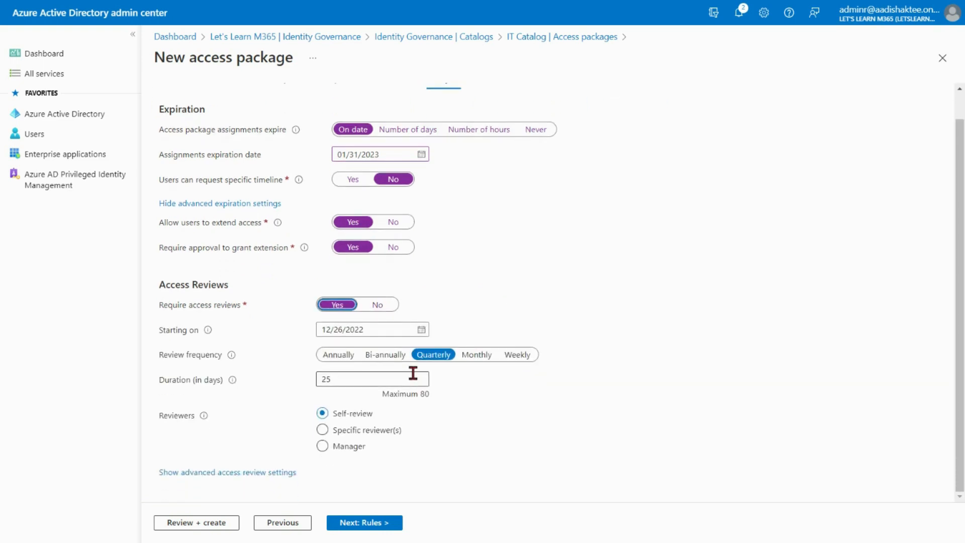
scroll(413, 373, "up", 1)
left_click(377, 334)
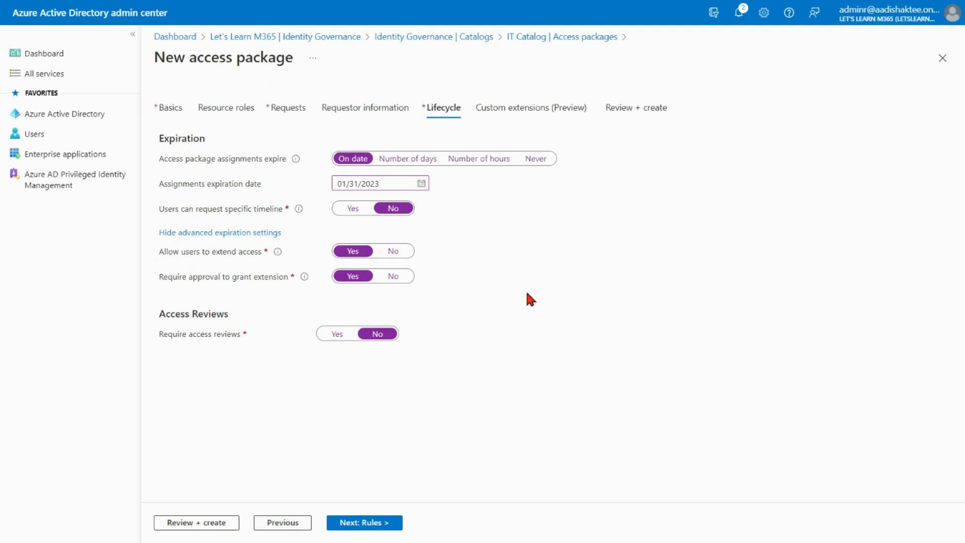
Skip custom extensions, review the access package summary, and create the access package.
left_click(375, 527)
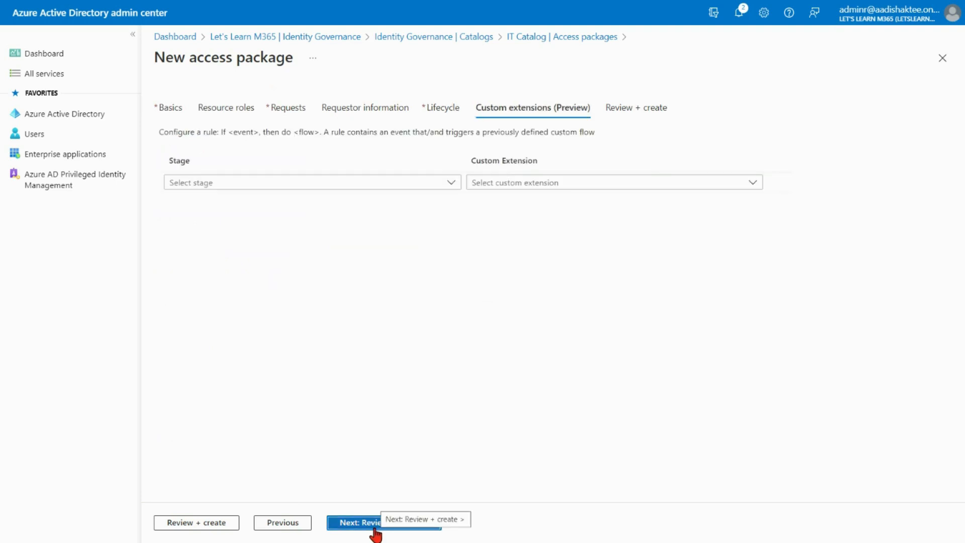
left_click(374, 526)
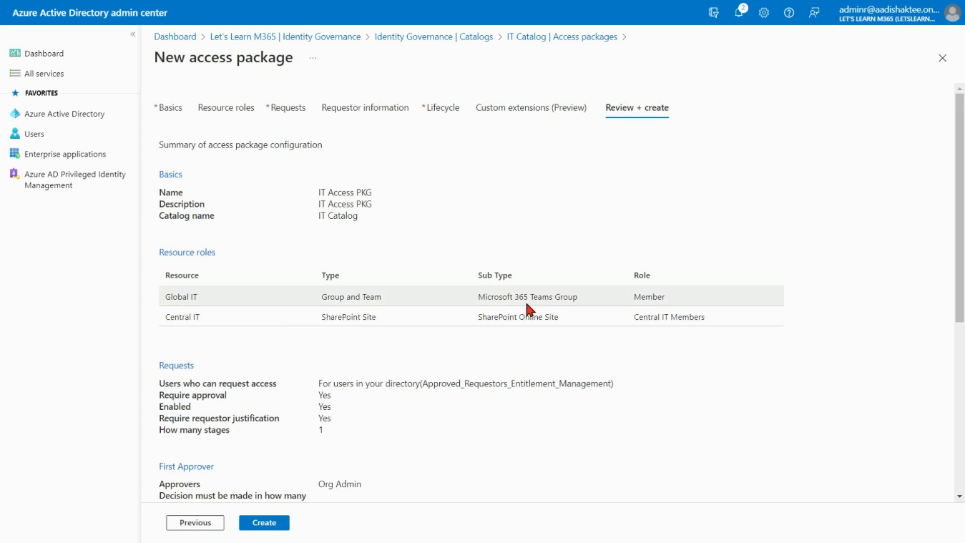
scroll(411, 345, "down", 3)
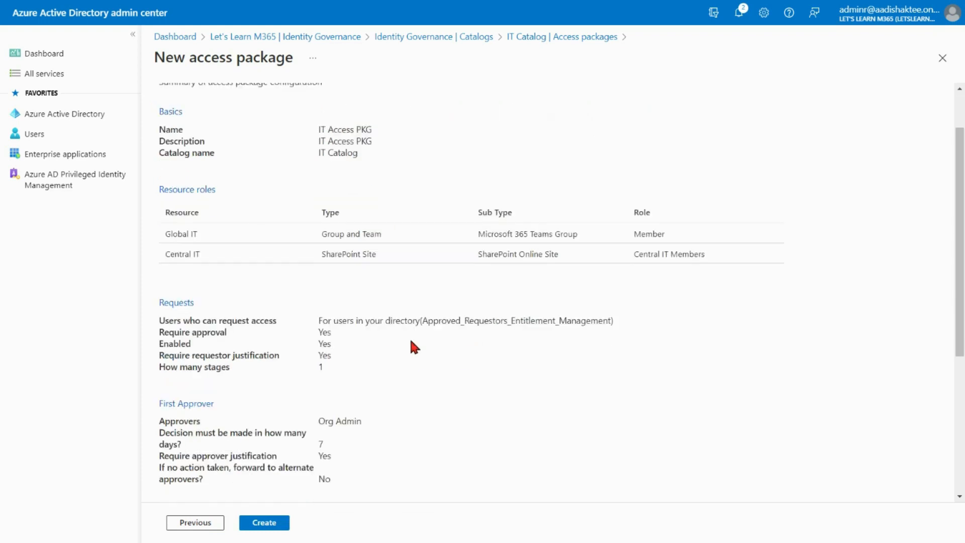
scroll(626, 274, "down", 2)
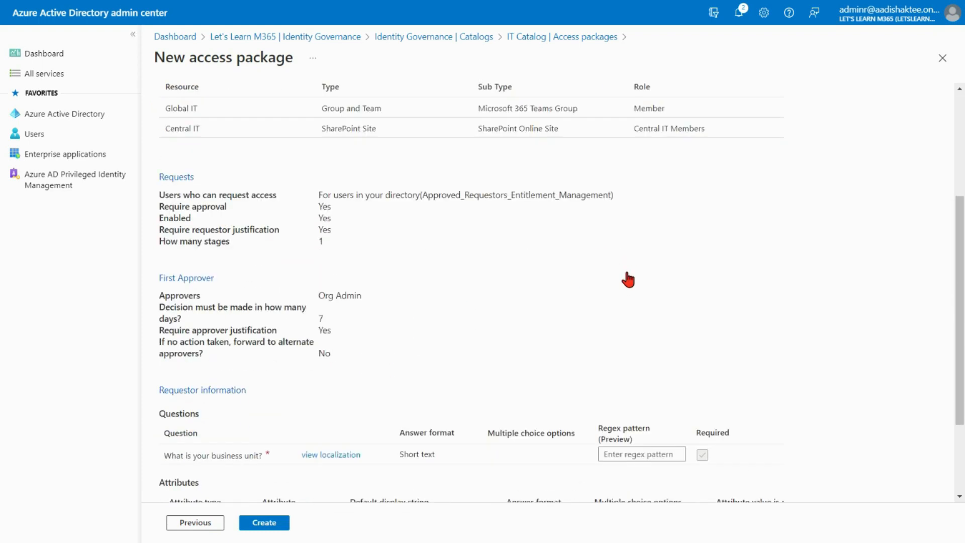
scroll(628, 279, "down", 2)
scroll(628, 280, "down", 2)
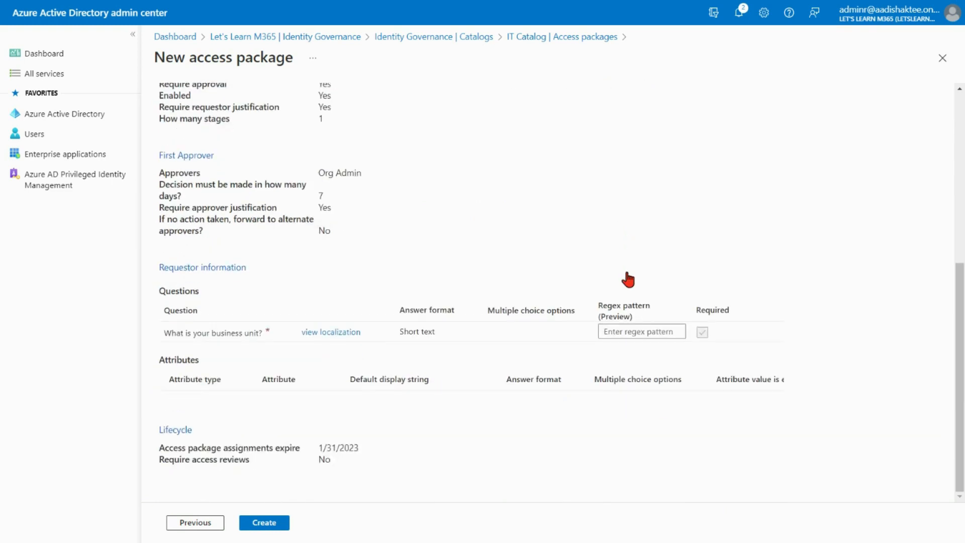
left_click(262, 524)
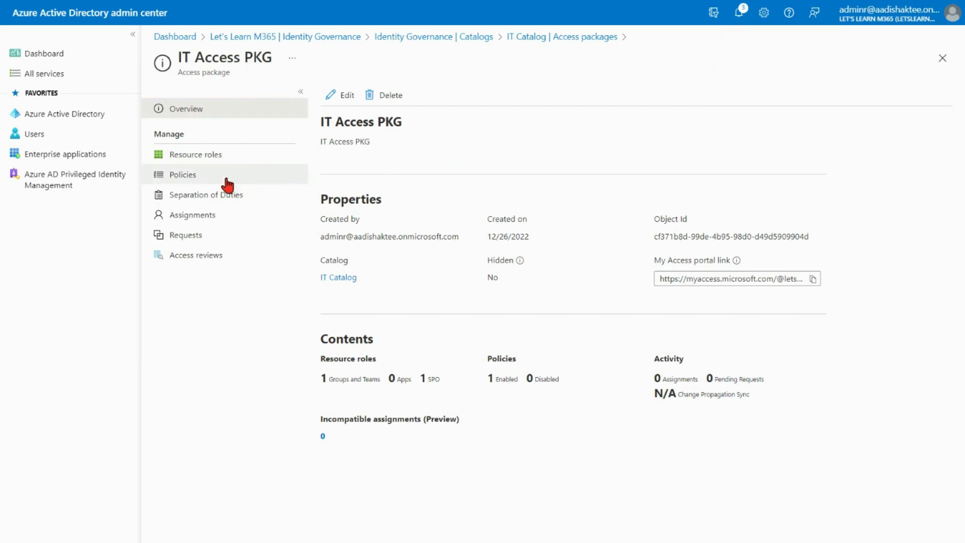
Review the new IT Access PKG's resource roles and policies.
left_click(201, 160)
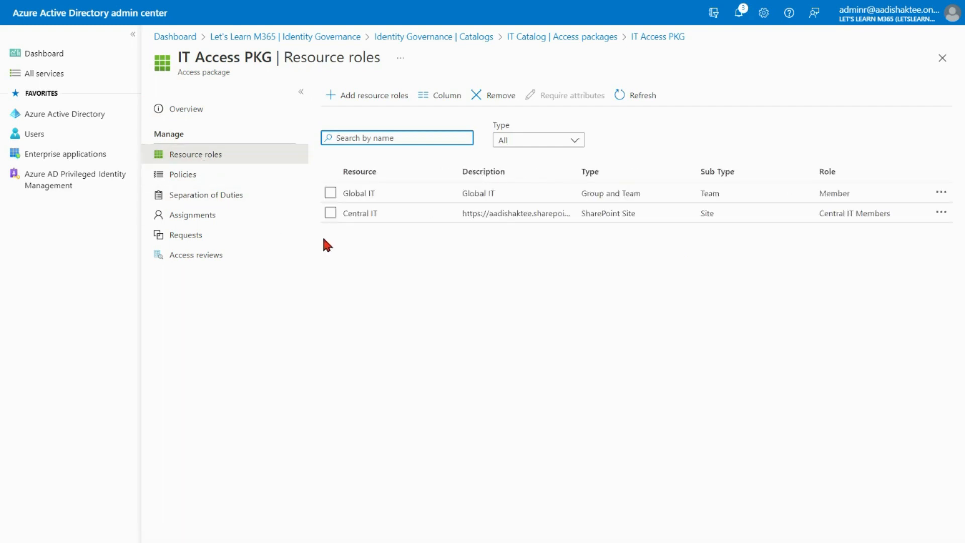
left_click(241, 177)
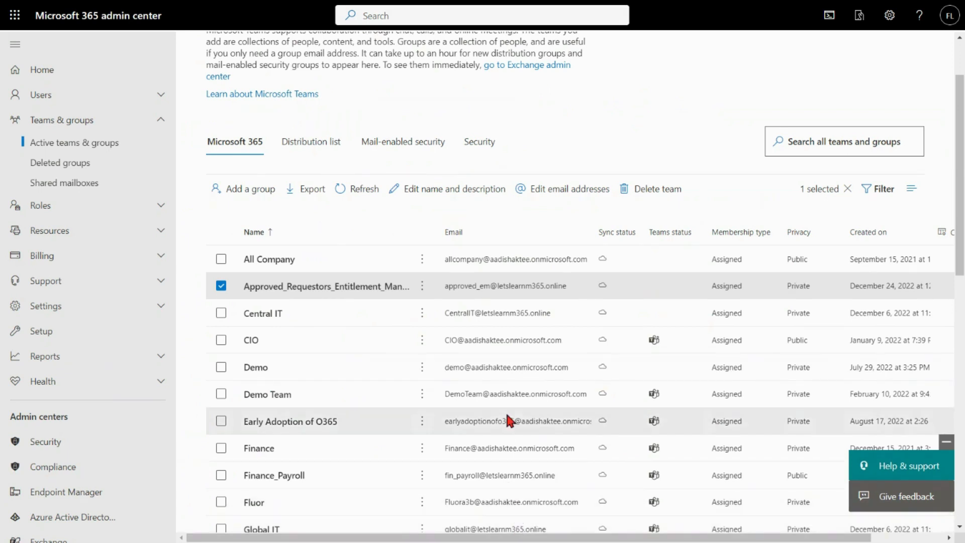
Switch to the Microsoft 365 admin center and examine the Approved_Requestors_Entitlement_Management group's owners and members.
left_click(221, 286)
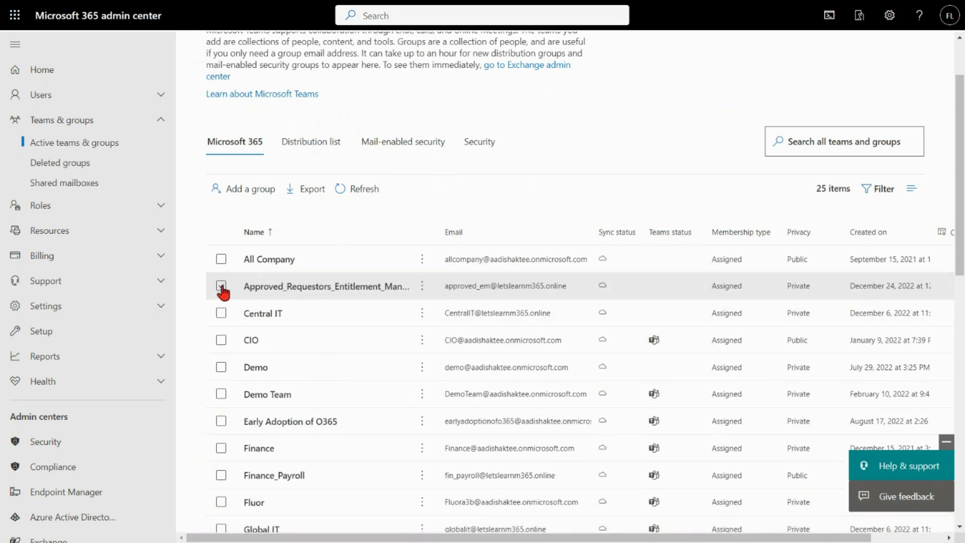
left_click(275, 289)
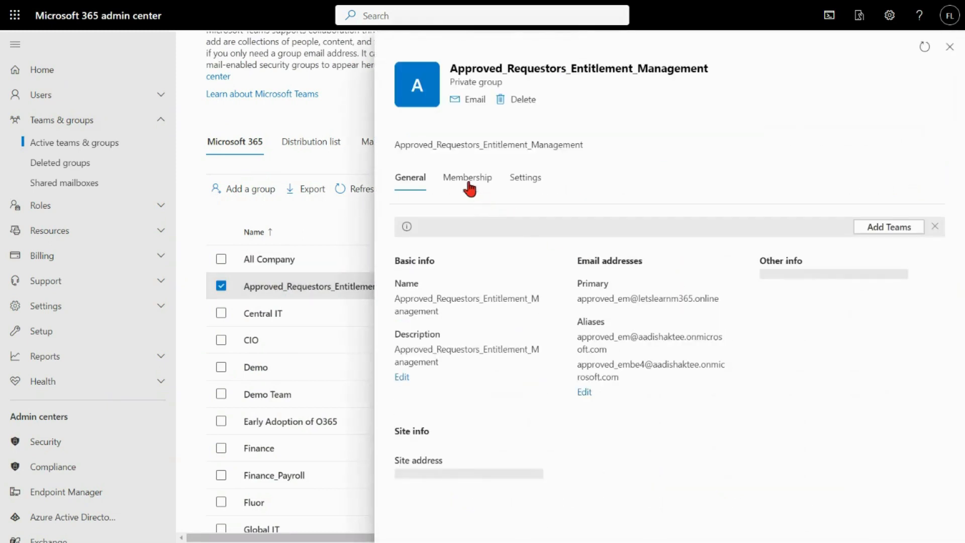
left_click(468, 184)
left_click(452, 243)
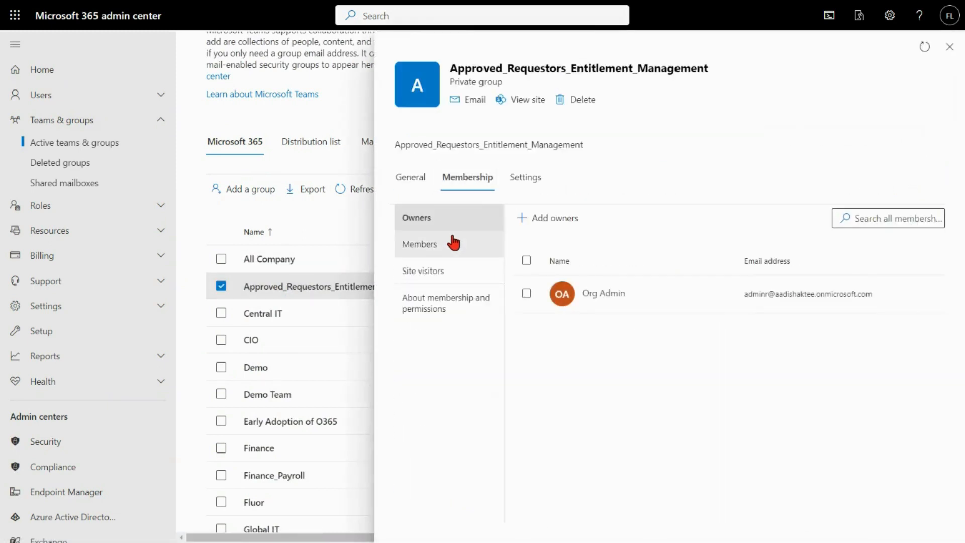
scroll(624, 364, "down", 4)
left_click(524, 464)
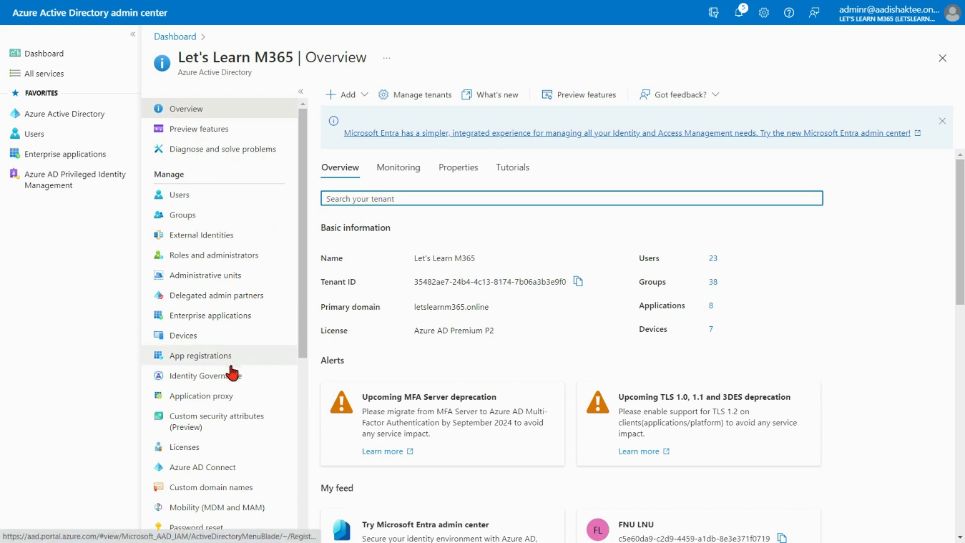
Return to Azure AD and open IT Catalog from Identity Governance catalogs.
left_click(227, 380)
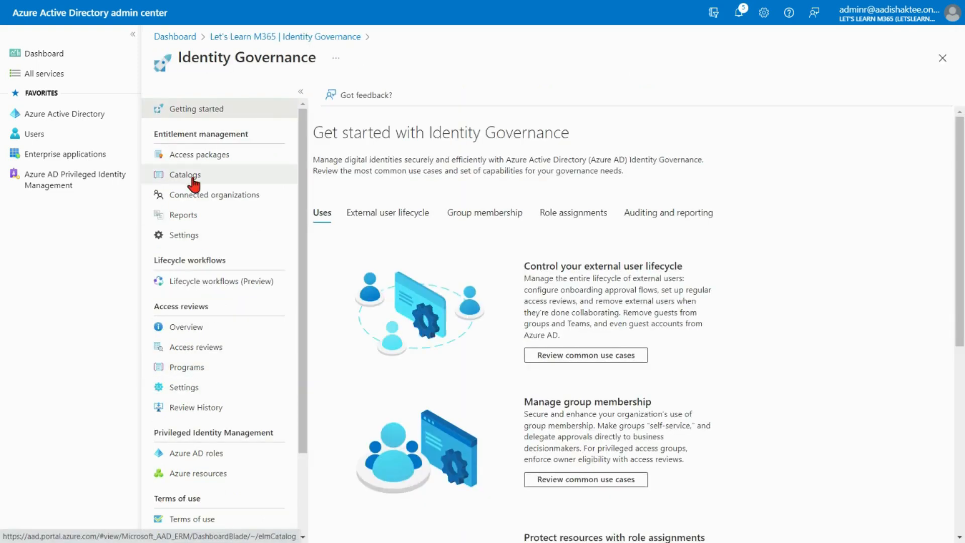
left_click(190, 176)
left_click(375, 192)
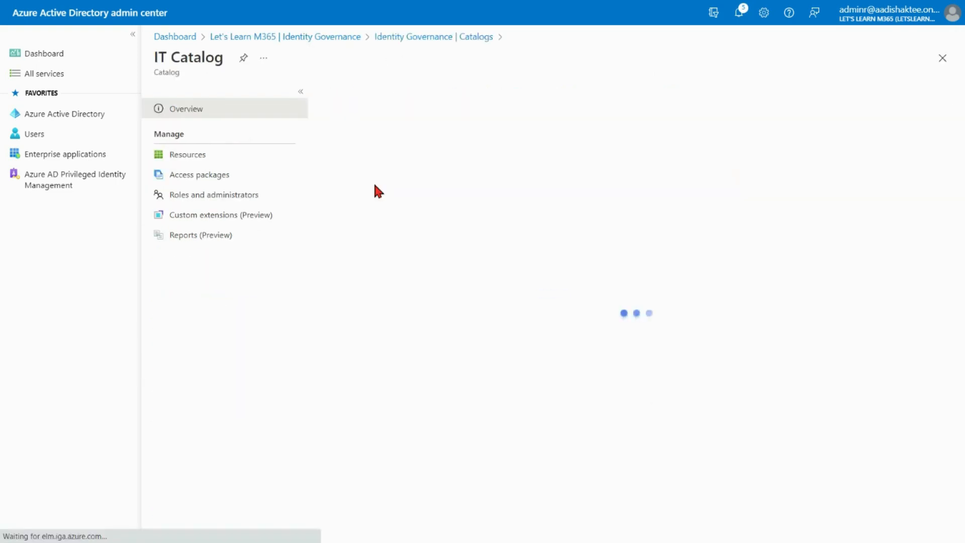
Open IT Access PKG from IT Catalog's access packages and copy its My Access portal link.
left_click(201, 177)
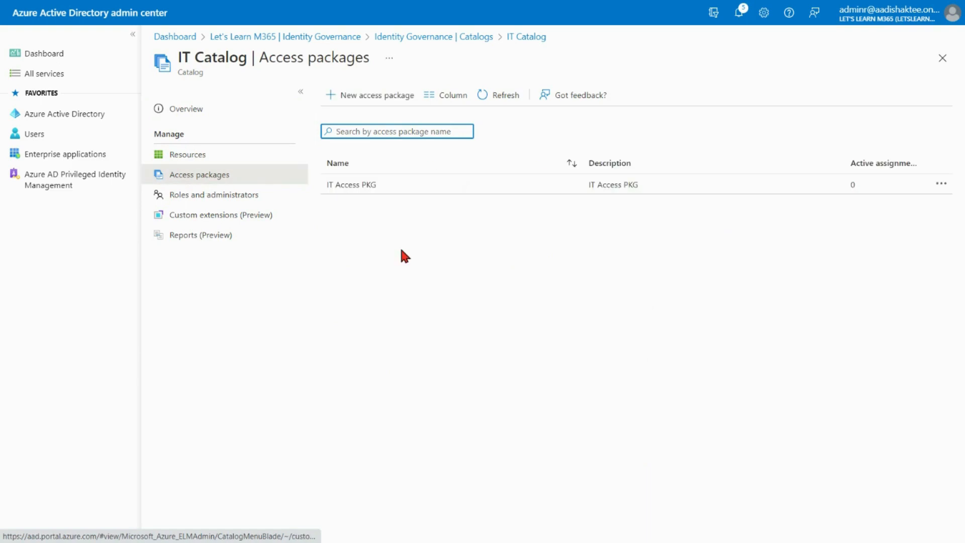
left_click(376, 185)
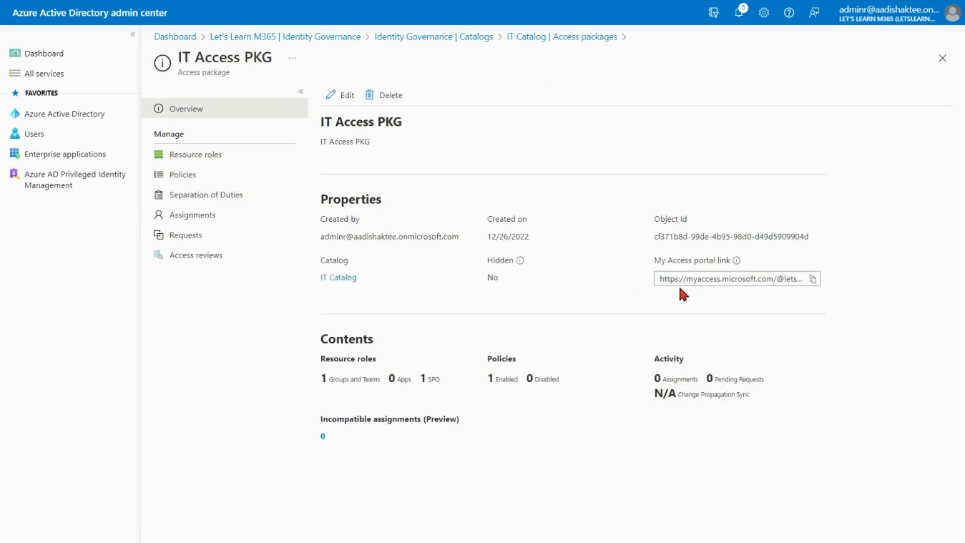
left_click(812, 279)
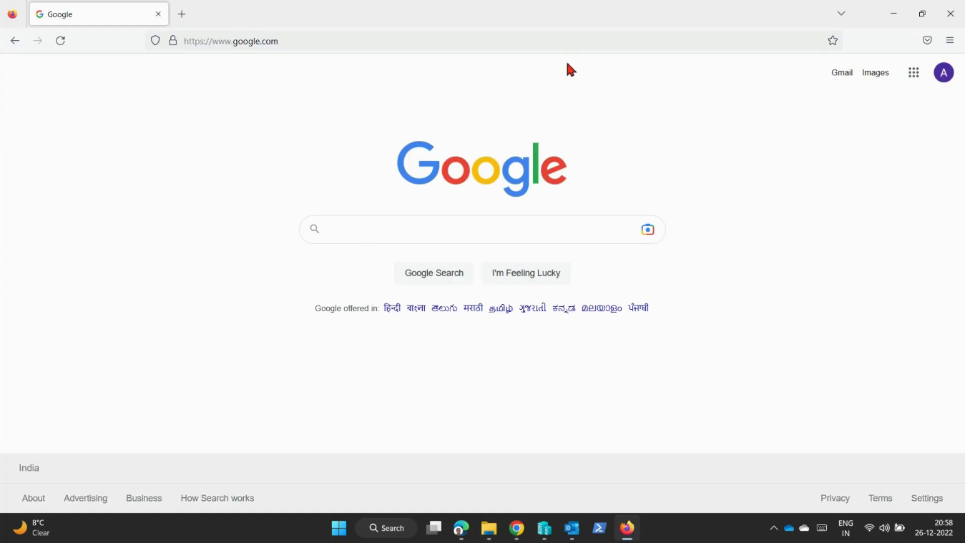
Open the copied My Access portal link in another browser and sign in with the requesting user's account.
left_click(557, 43)
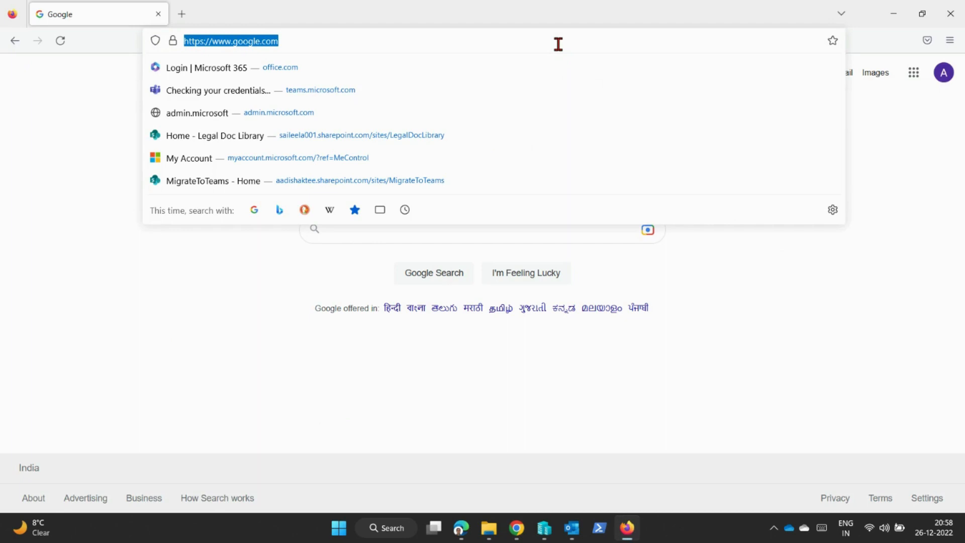
key("ctrl+v")
key("Return")
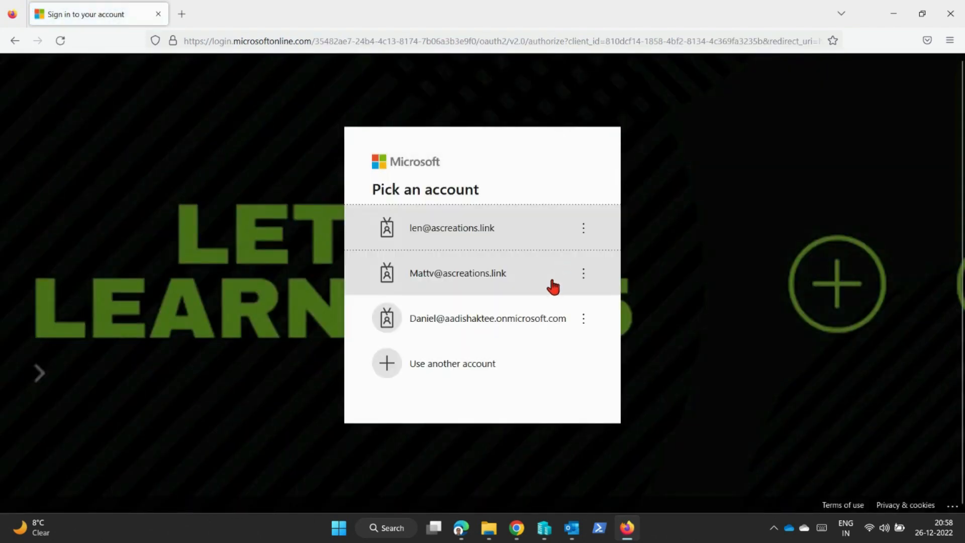
left_click(466, 368)
key("Return")
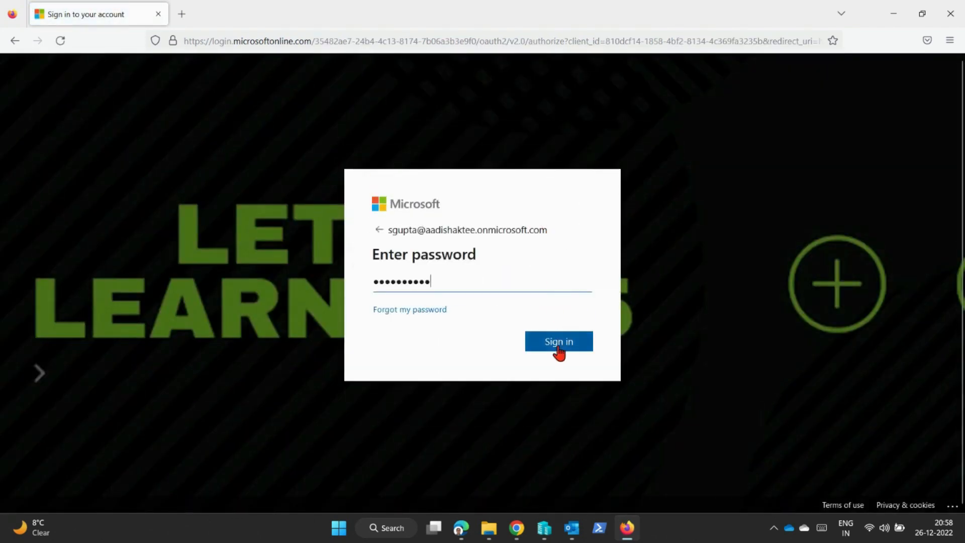
left_click(559, 342)
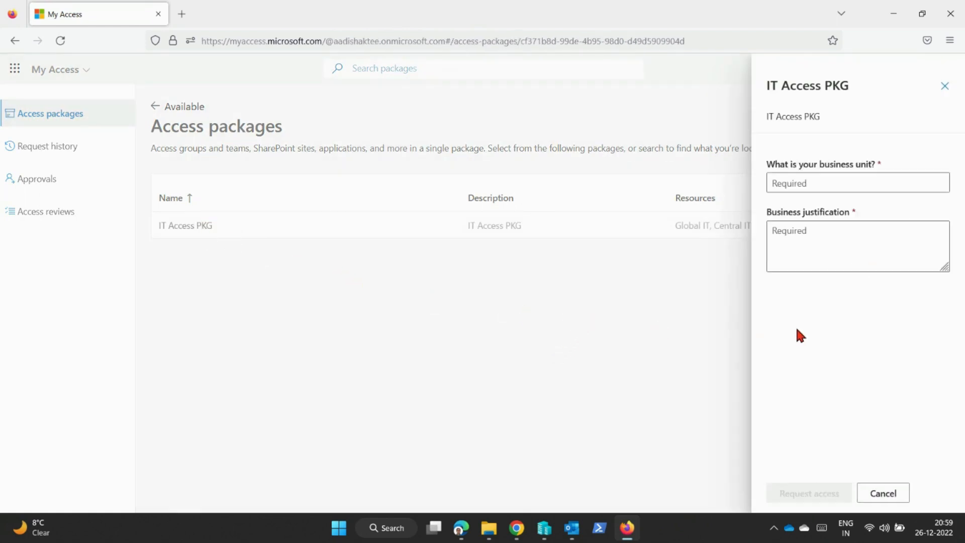
Request access to IT Access PKG with business unit Test and business justification Demo.
left_click(851, 183)
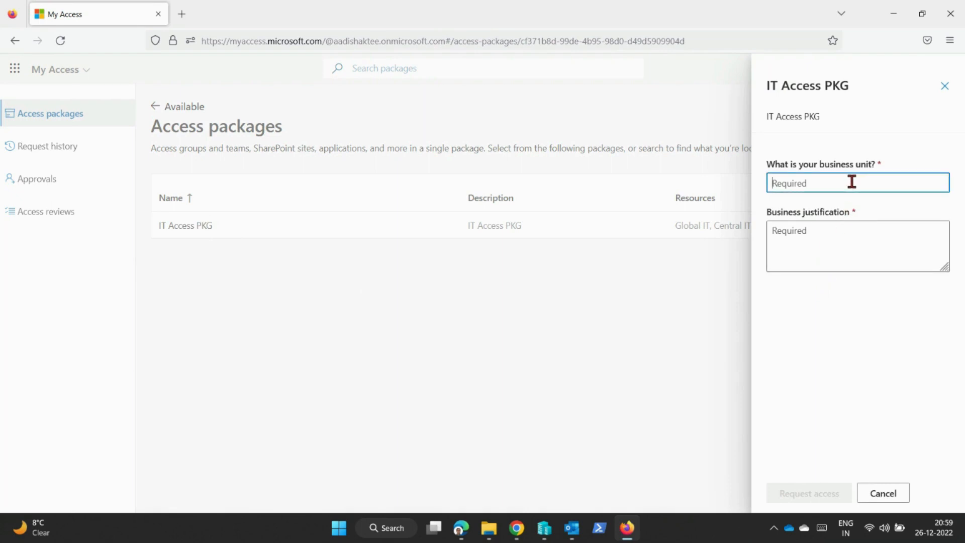
type("Test")
left_click(837, 229)
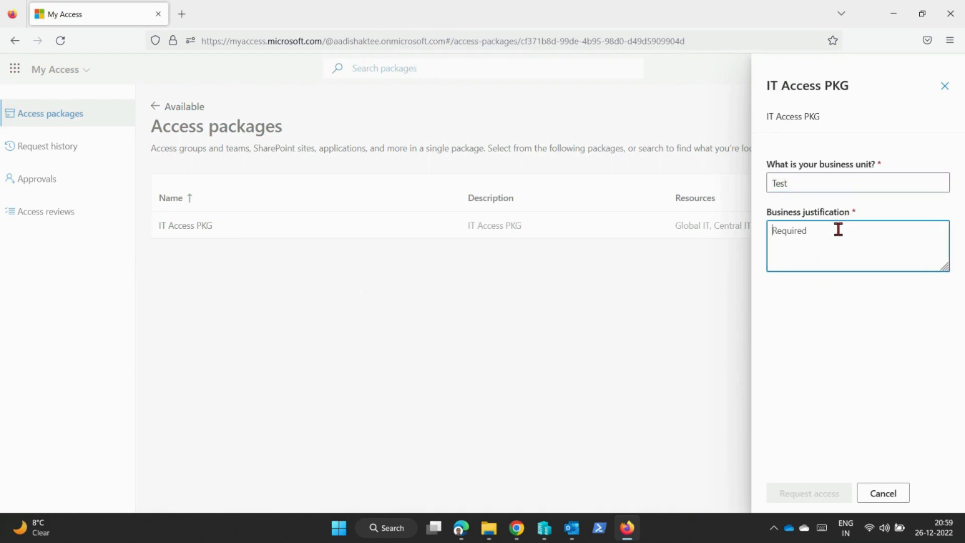
type("Demo")
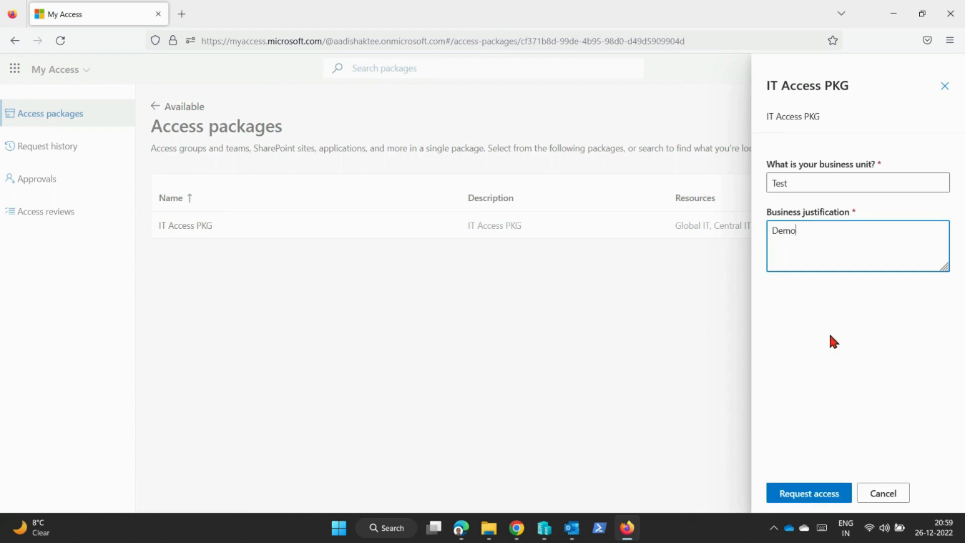
left_click(831, 347)
left_click(821, 497)
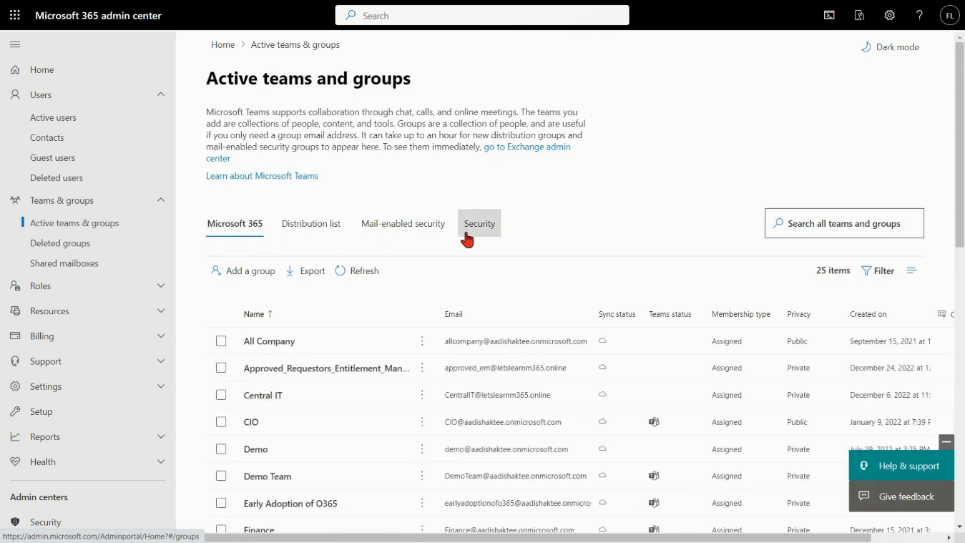
Examine the Global IT group's owners and members in the Microsoft 365 admin center.
scroll(279, 404, "down", 2)
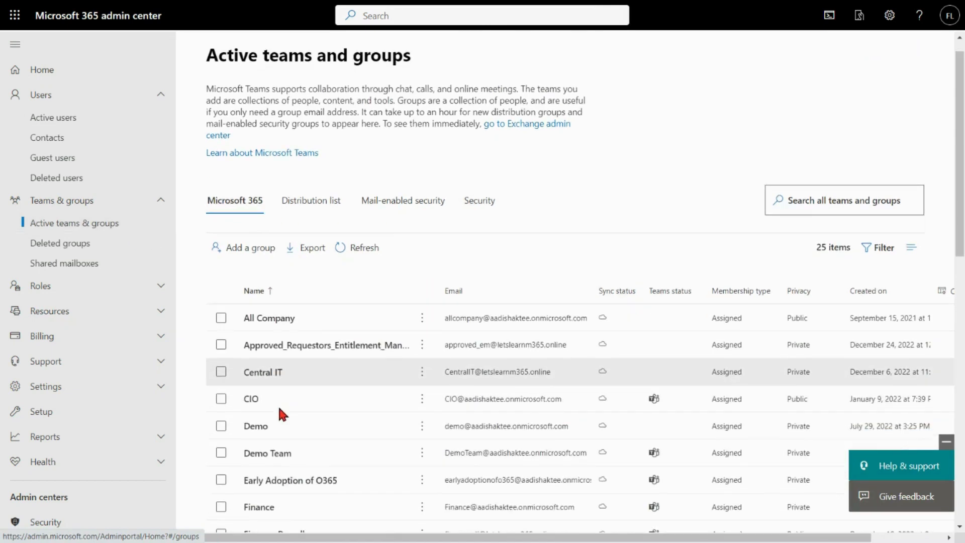
scroll(278, 410, "down", 4)
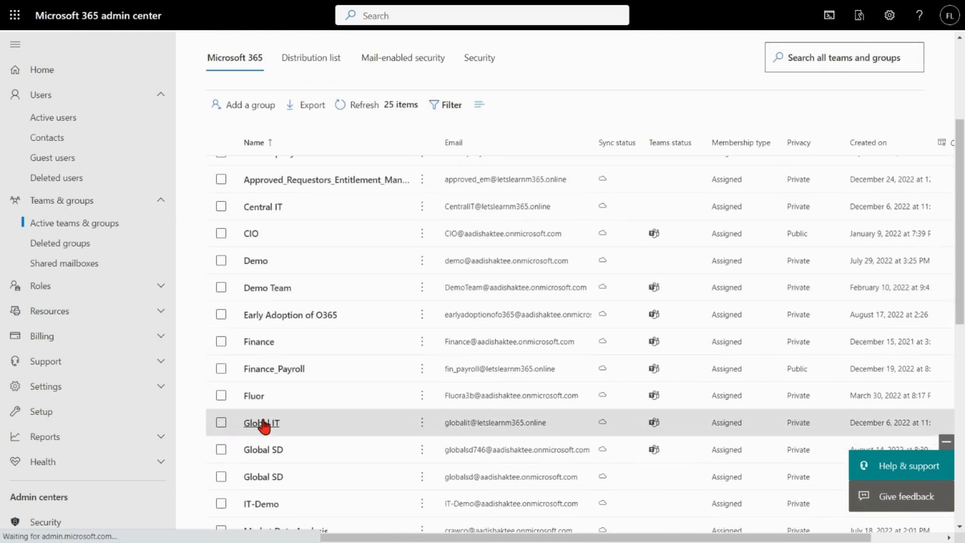
left_click(263, 422)
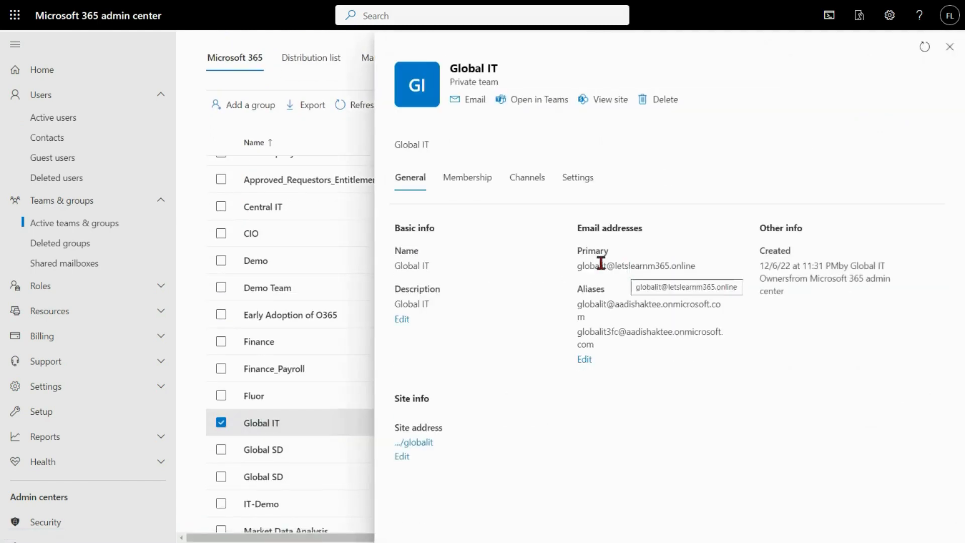
left_click(484, 182)
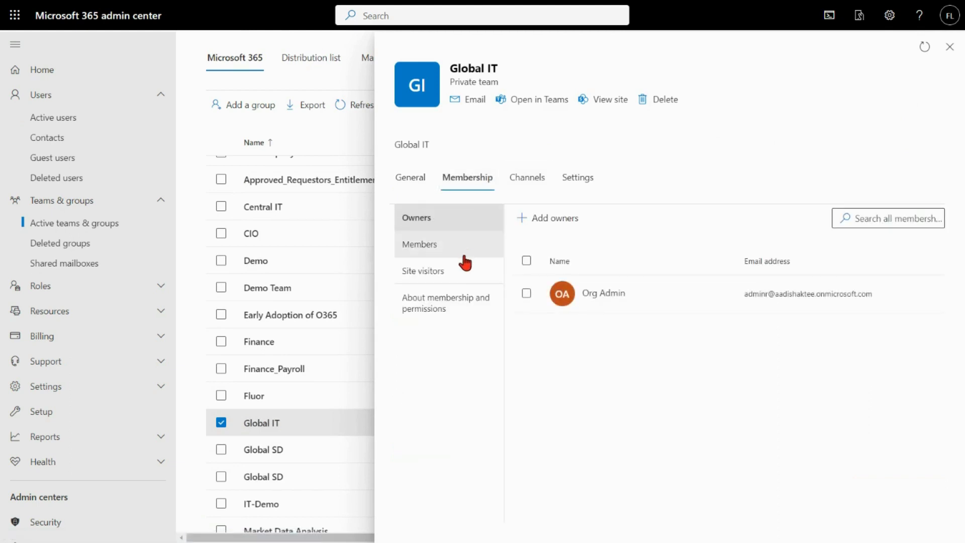
left_click(448, 251)
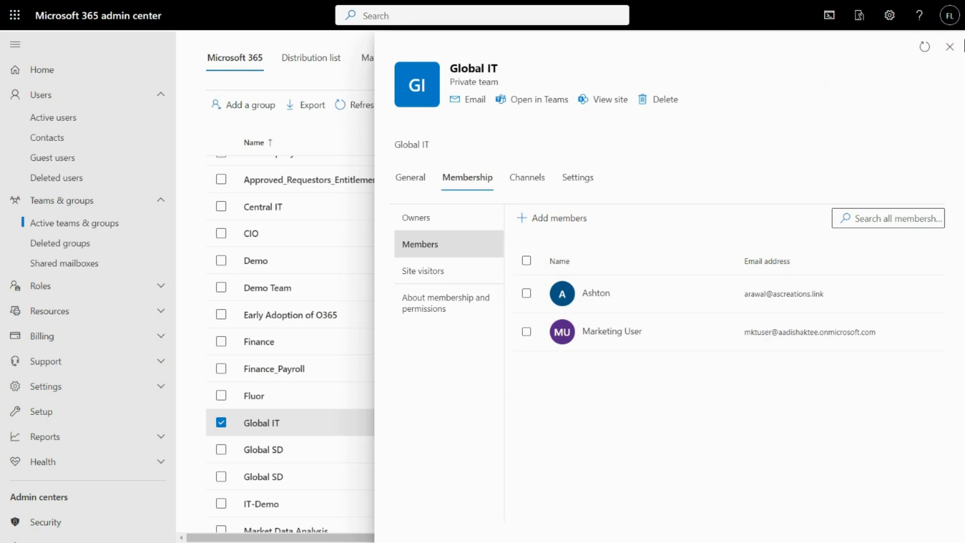
left_click(955, 49)
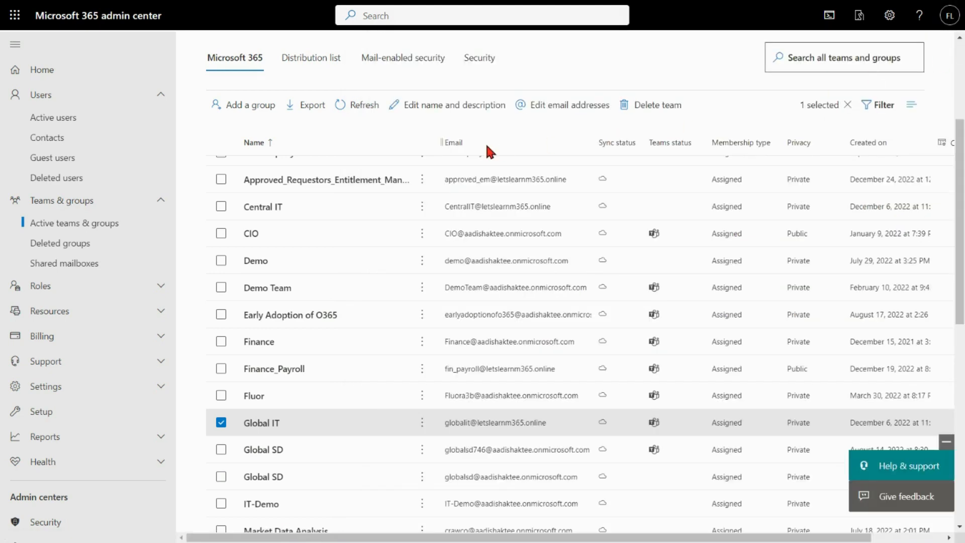
Open the Central IT SharePoint site from the SharePoint admin center and examine its site permissions.
scroll(80, 362, "down", 4)
left_click(64, 427)
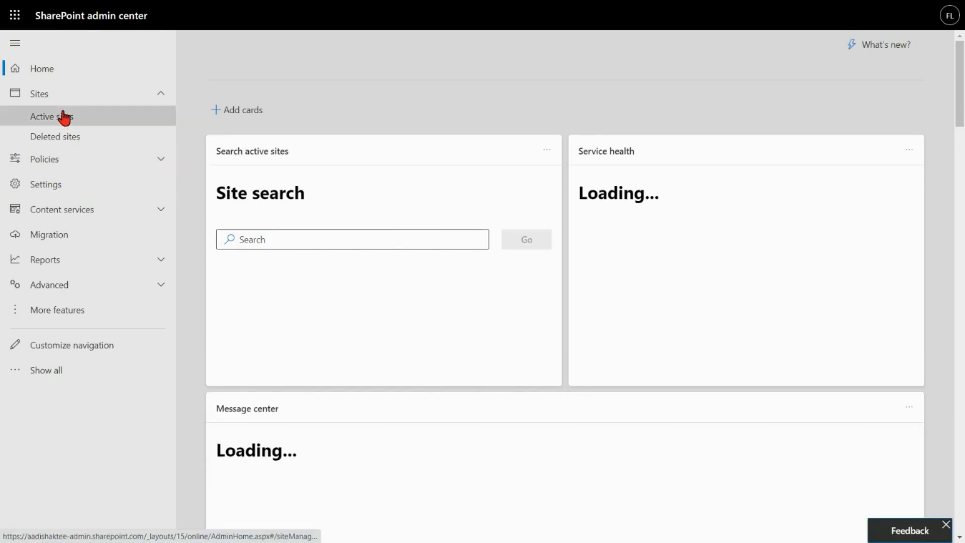
left_click(63, 118)
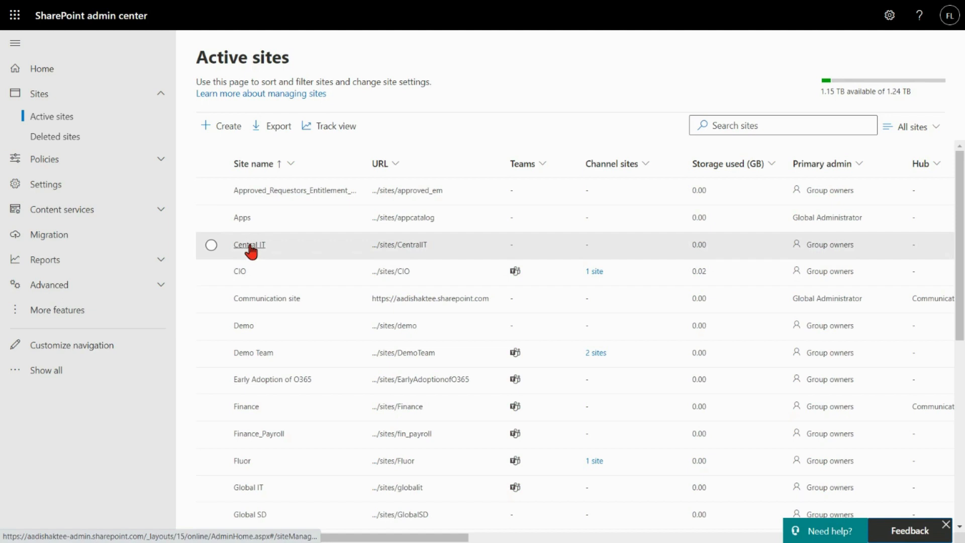
left_click(250, 246)
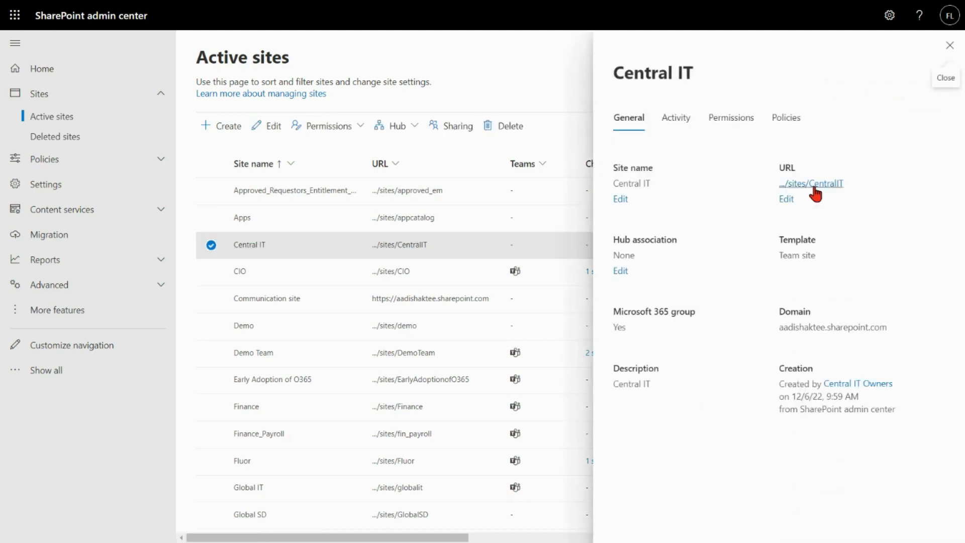
left_click(812, 184)
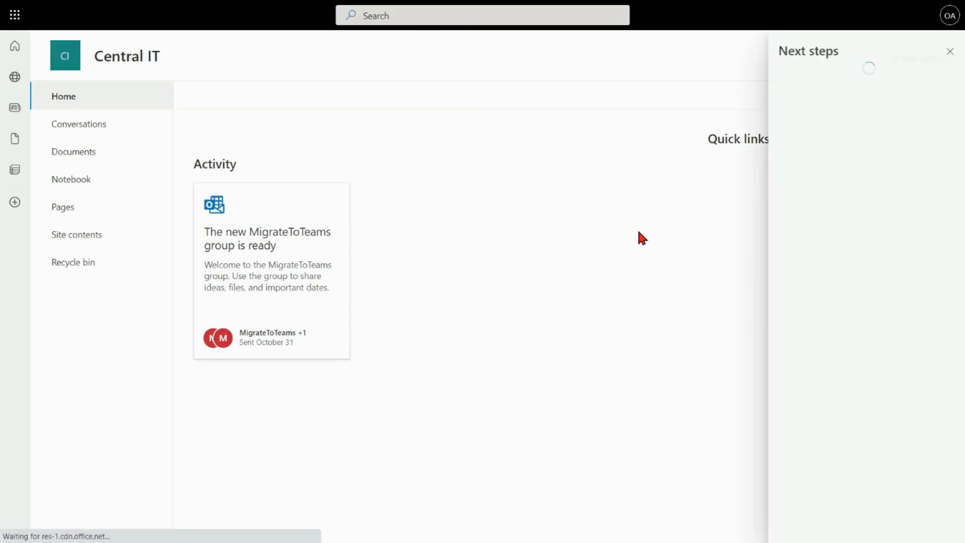
left_click(947, 50)
left_click(886, 16)
left_click(805, 160)
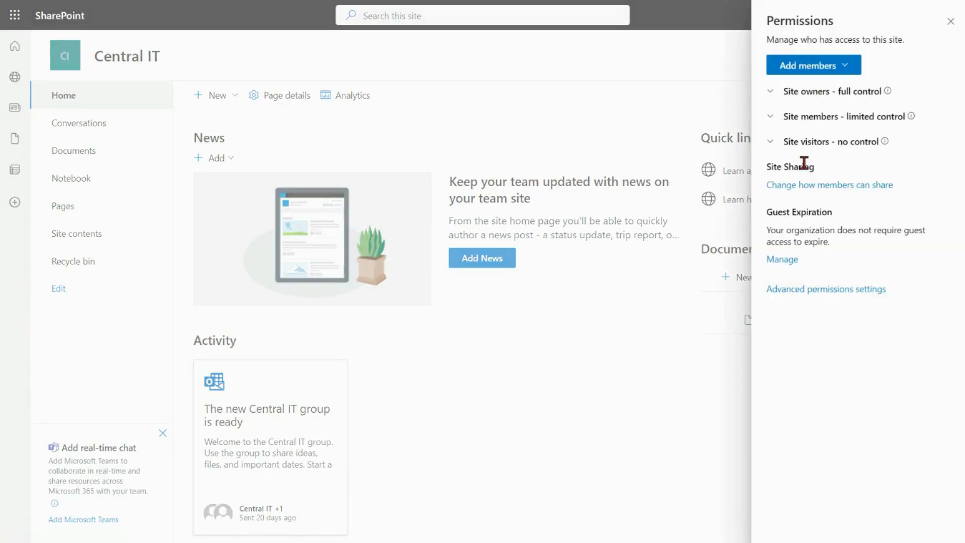
left_click(804, 289)
left_click(208, 149)
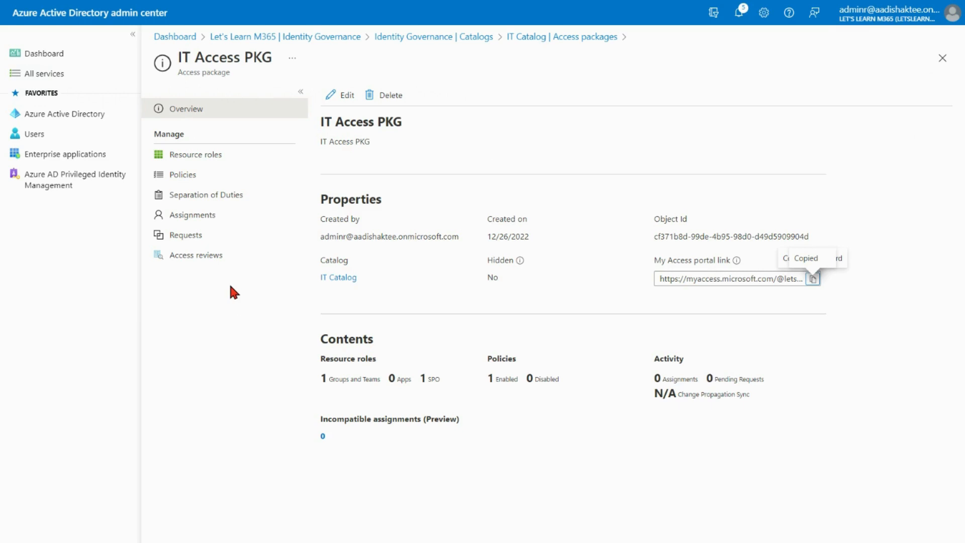
Review the pending request on IT Access PKG's Requests page.
left_click(196, 241)
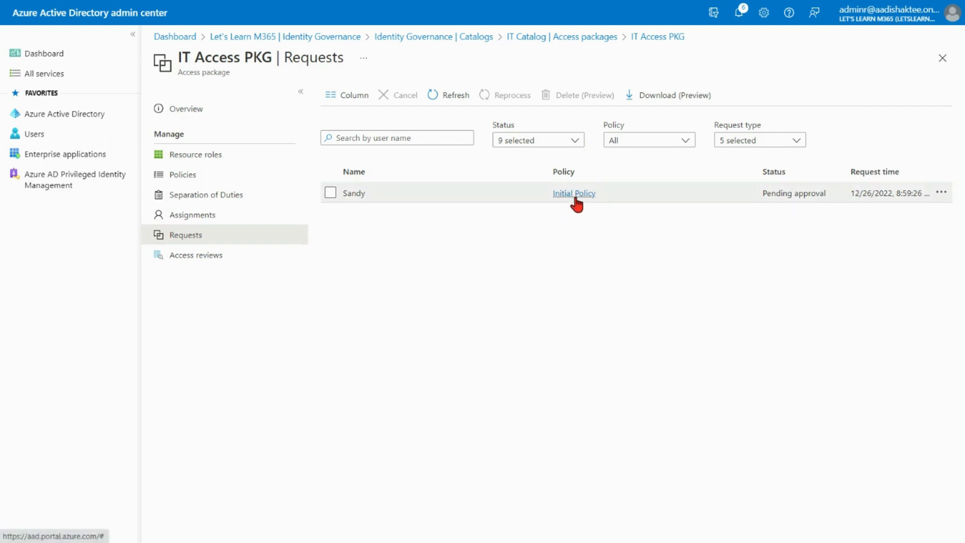
left_click(330, 193)
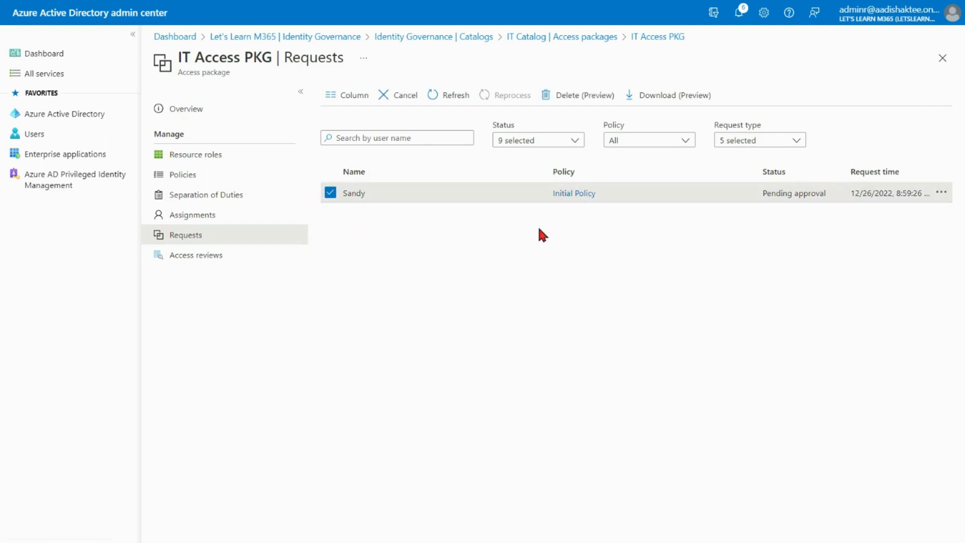
left_click(941, 193)
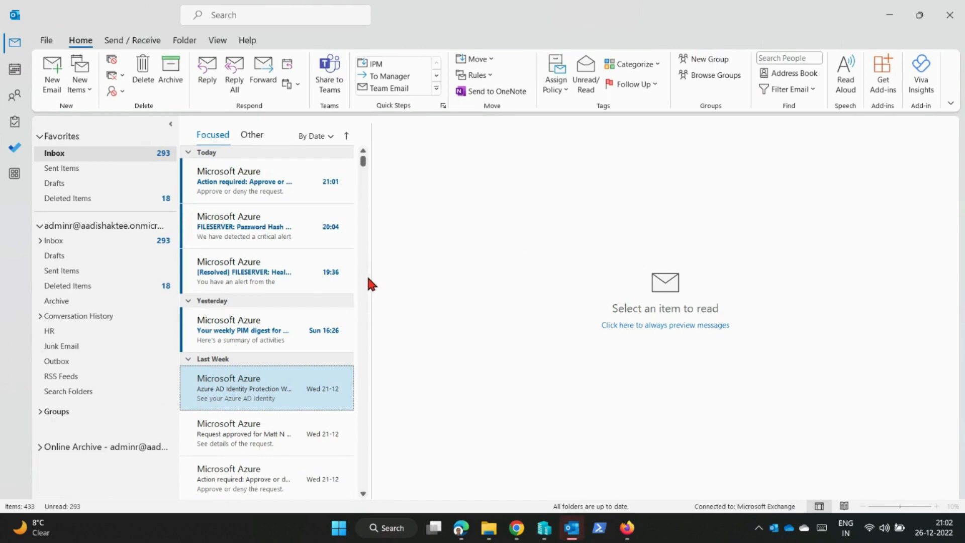
Open the approval email for the IT Access PKG request in Outlook and follow its approve or deny link.
left_click(250, 186)
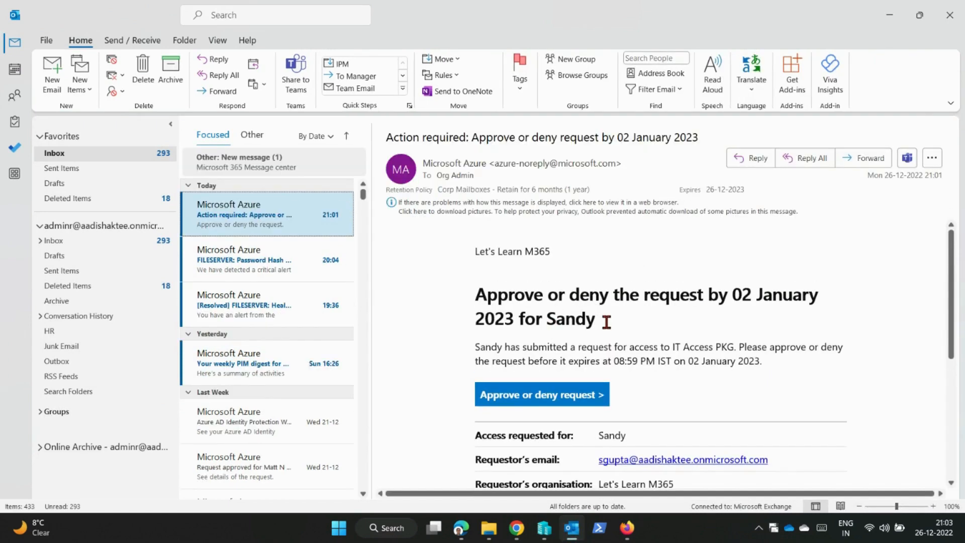
left_click_drag(607, 322, 501, 296)
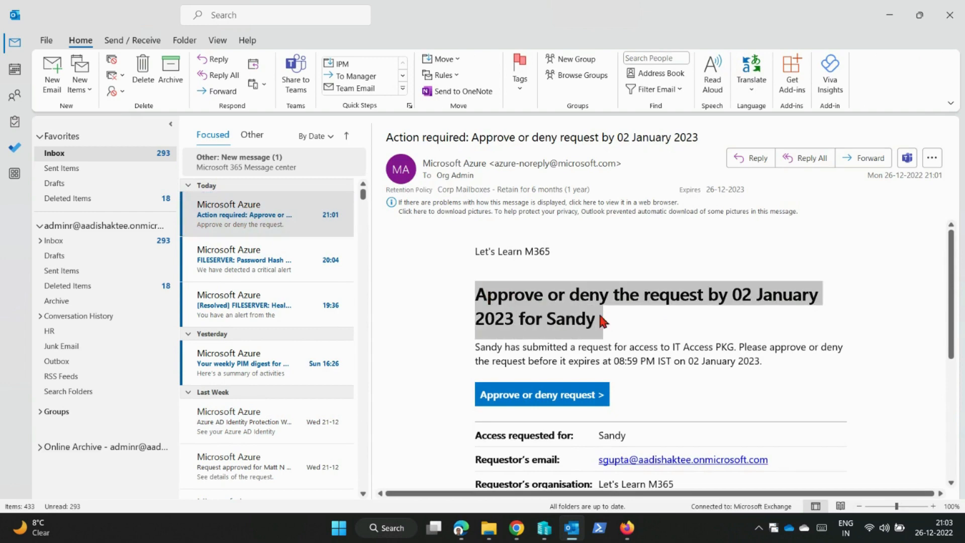
scroll(614, 315, "down", 1)
scroll(614, 315, "down", 1)
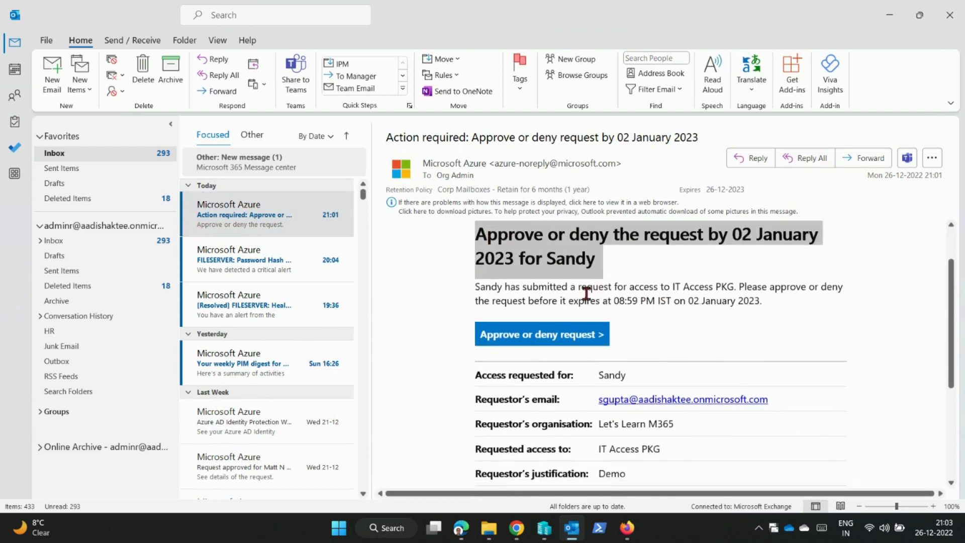
scroll(657, 295, "down", 1)
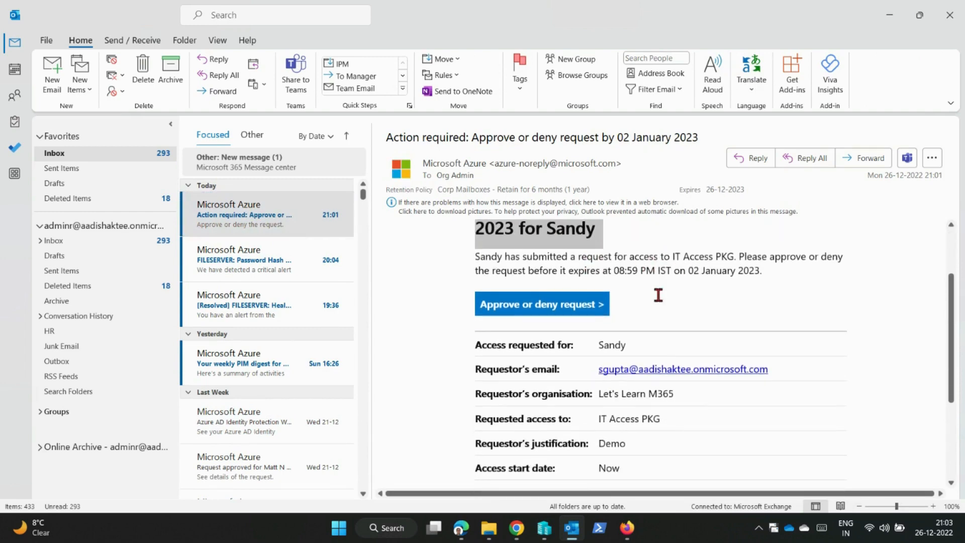
right_click(577, 316)
left_click(616, 393)
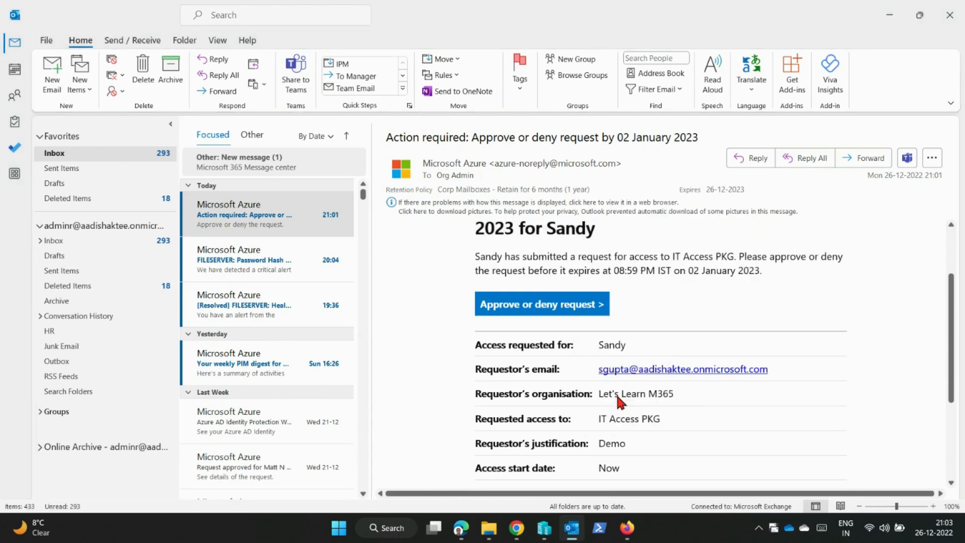
left_click(516, 528)
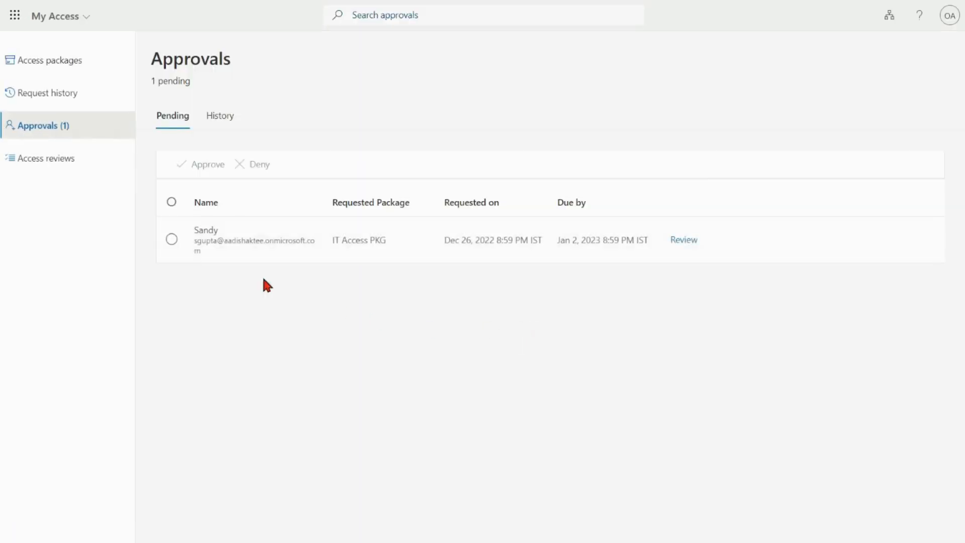
Approve the pending IT Access PKG request with the reason Ok.
left_click(171, 240)
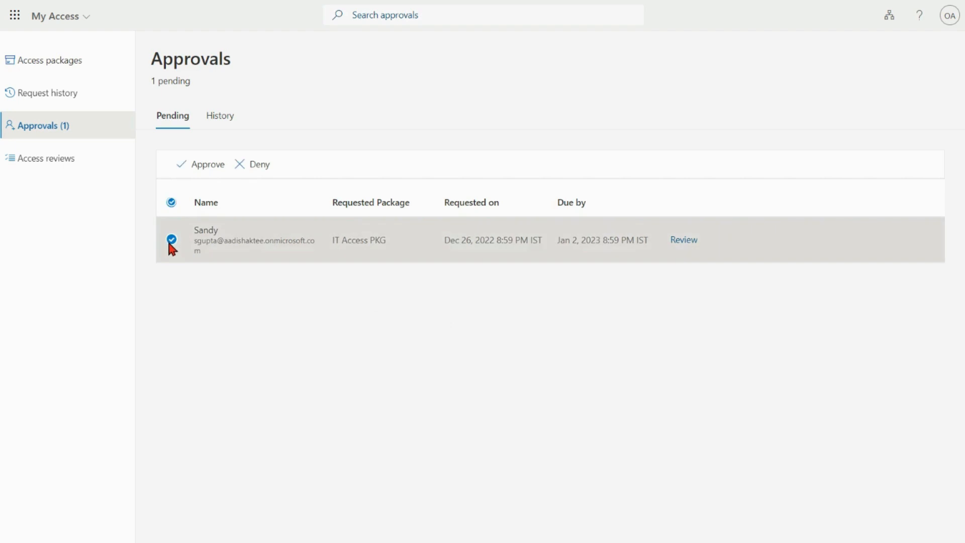
left_click(200, 165)
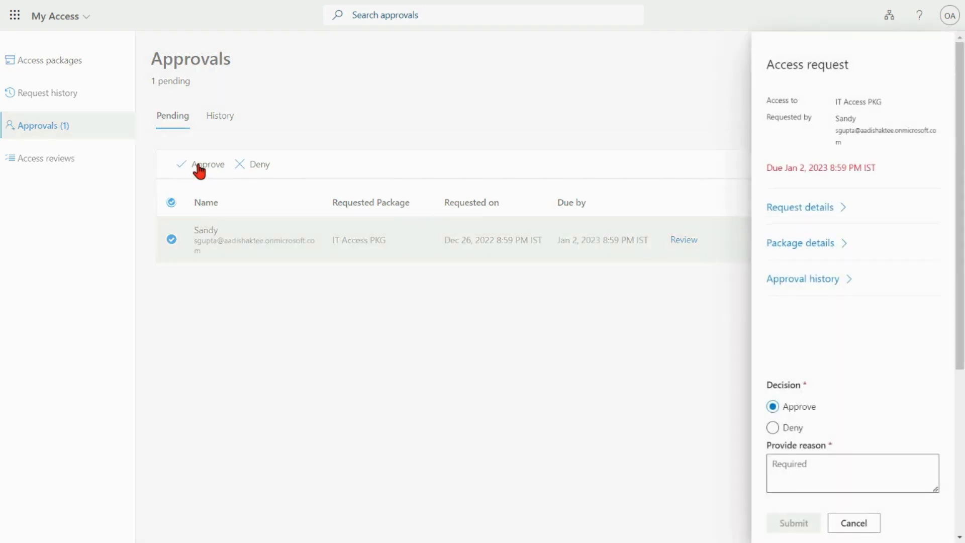
left_click(815, 472)
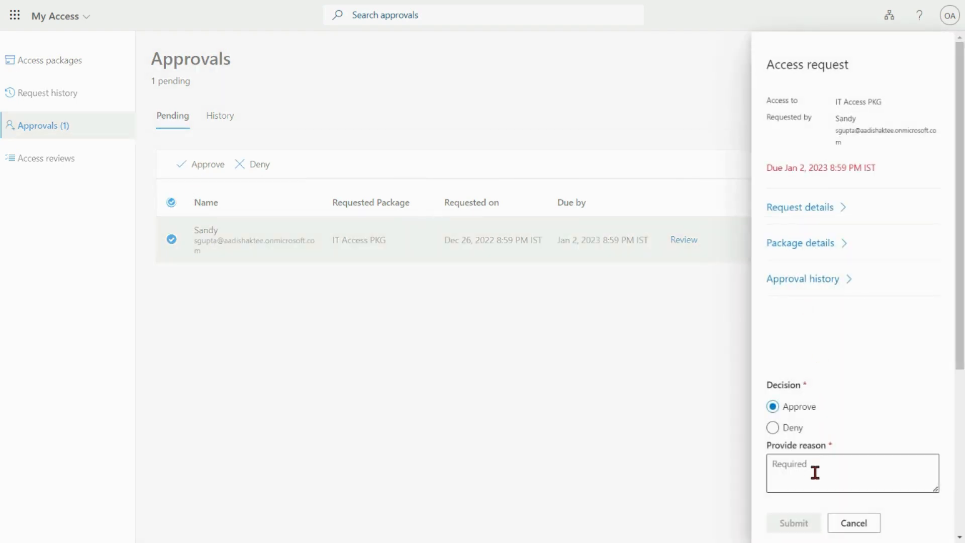
type("Ok")
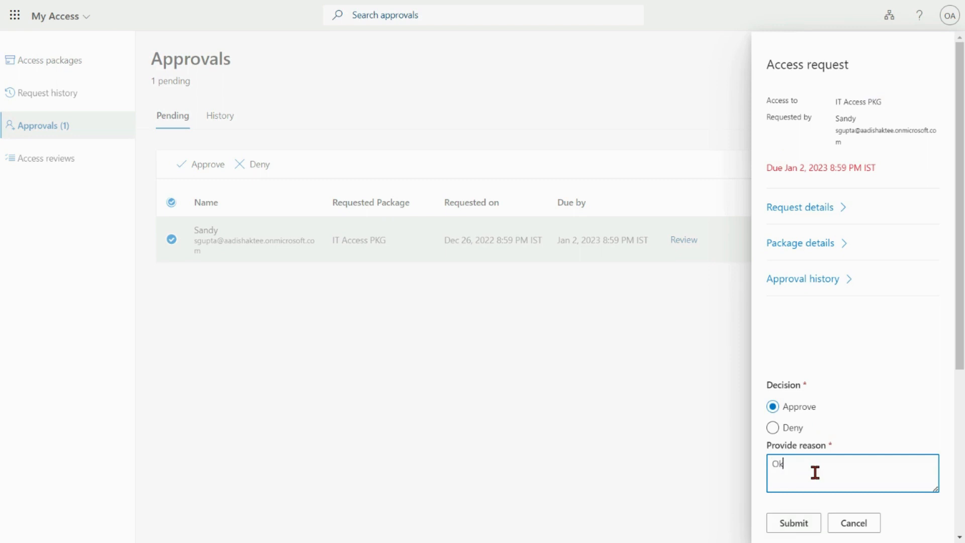
scroll(829, 472, "down", 2)
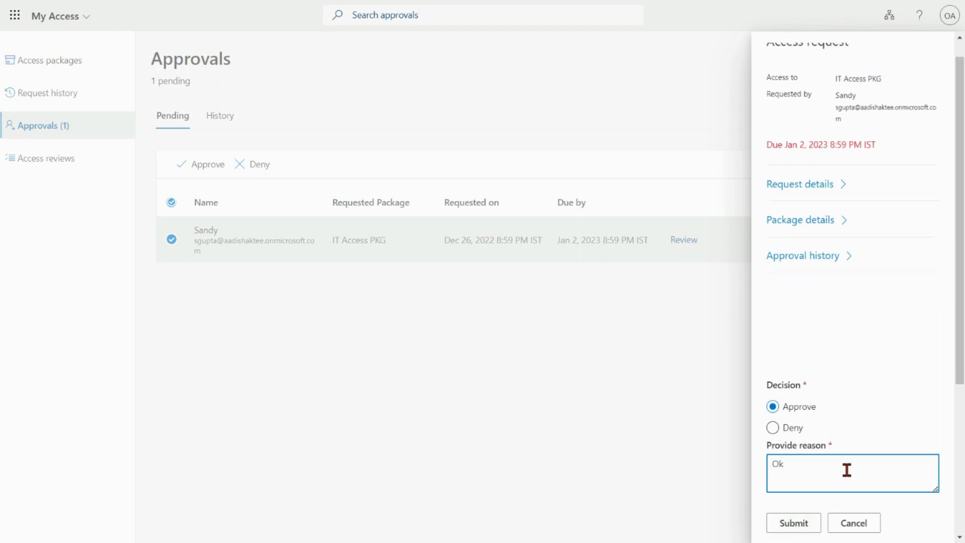
left_click(799, 525)
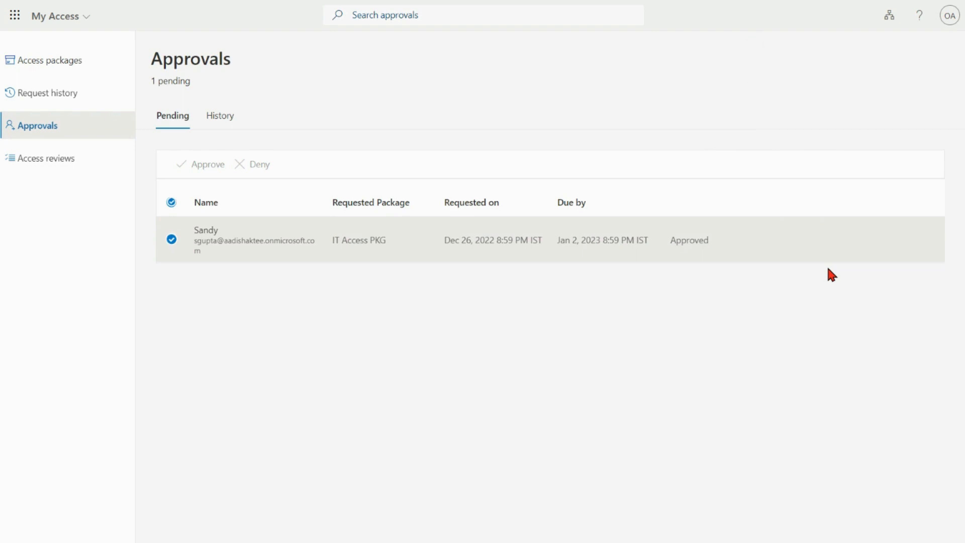
Refresh IT Access PKG's Requests page to check the request's status.
left_click(279, 21)
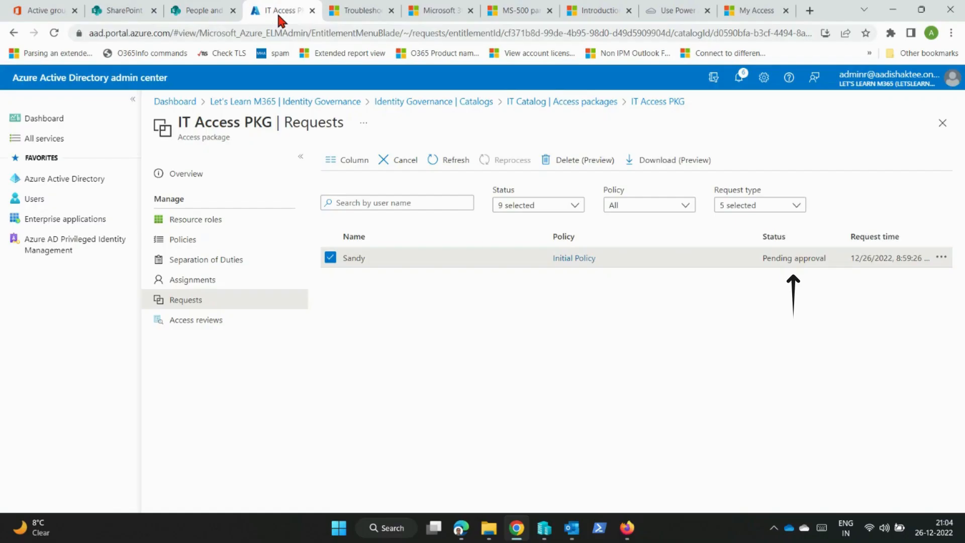
left_click(54, 33)
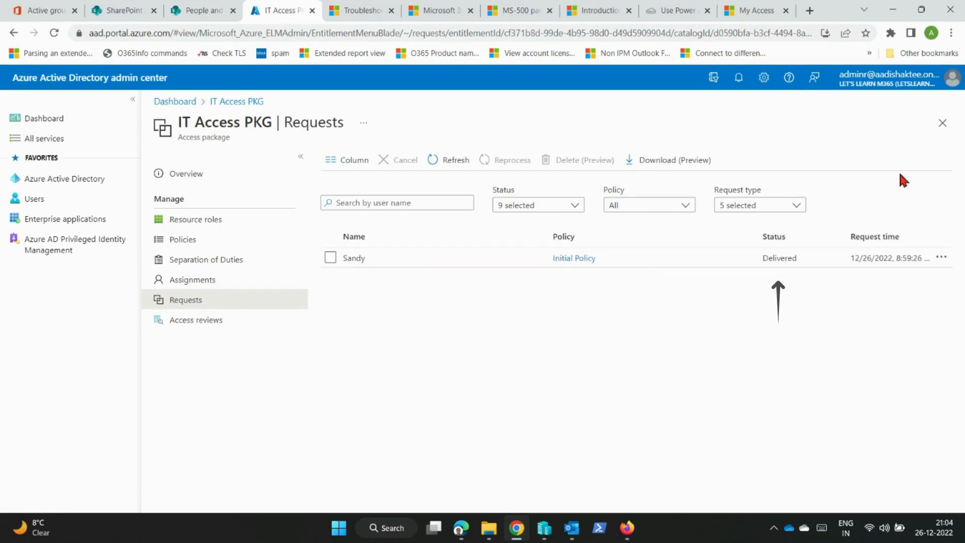
double_click(536, 258)
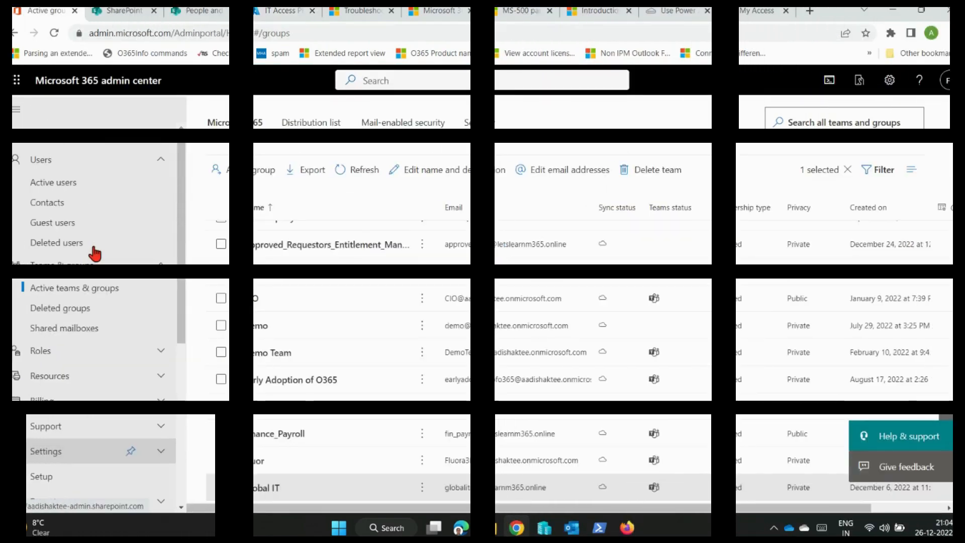
Examine the members of the Global IT group in the Microsoft 365 admin center.
left_click(276, 490)
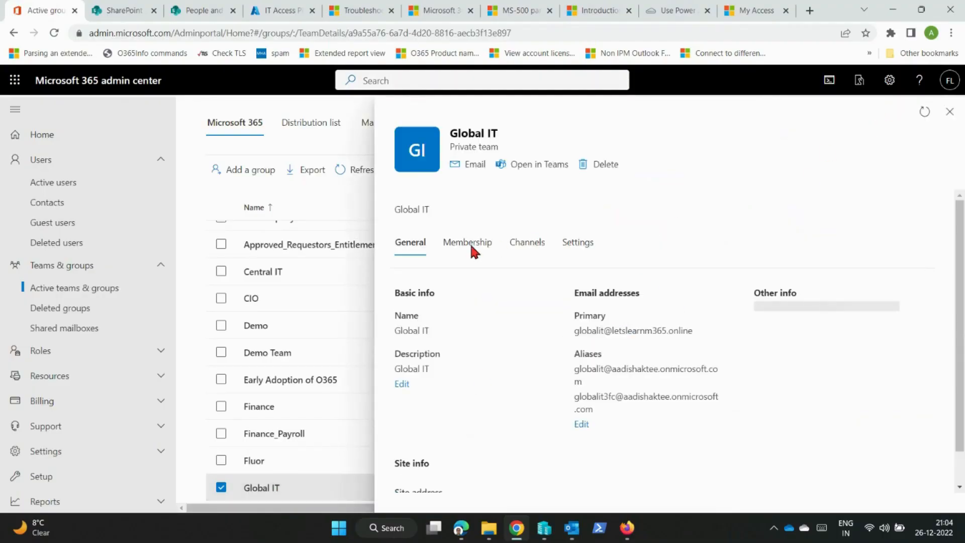
left_click(463, 244)
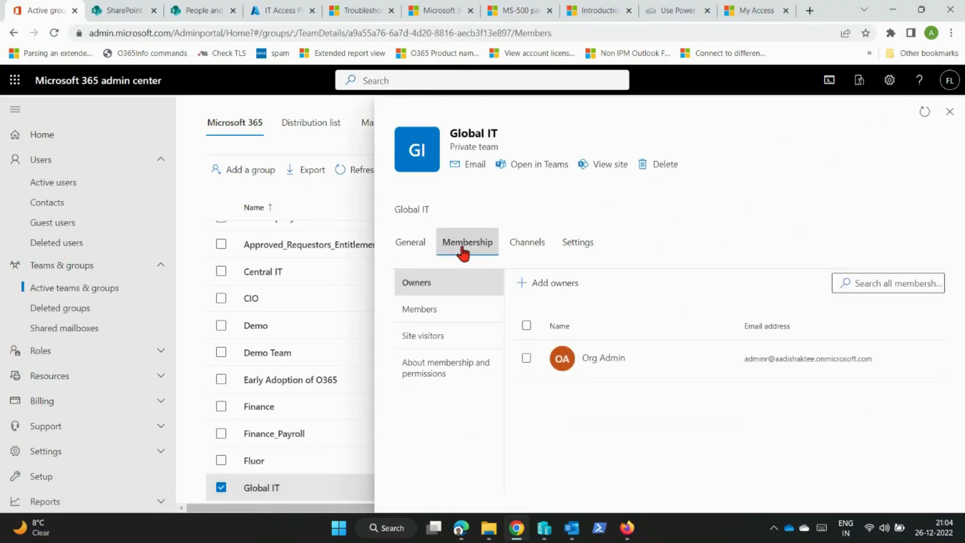
left_click(440, 309)
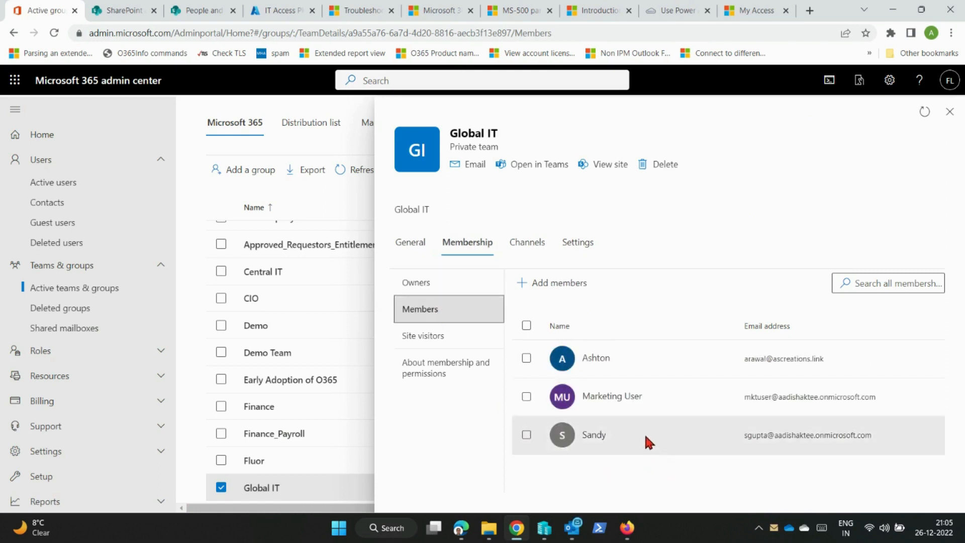
left_click(526, 436)
left_click(944, 495)
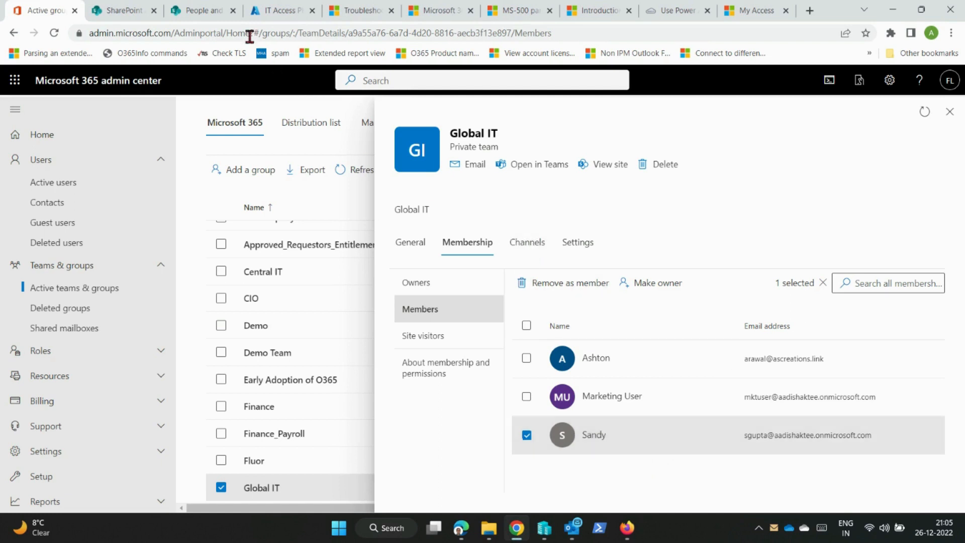
Examine the Central IT Members group on the Central IT SharePoint site.
left_click(207, 14)
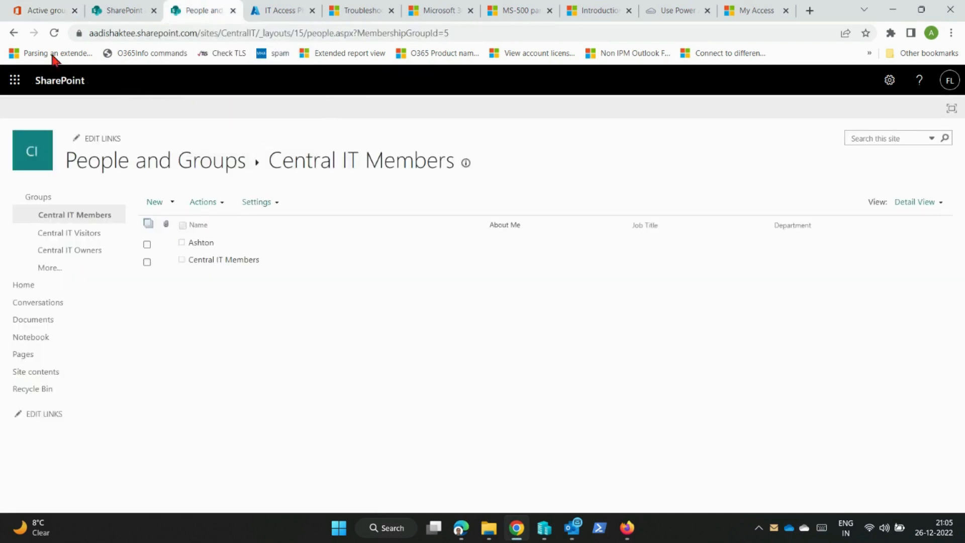
left_click(54, 33)
left_click(147, 279)
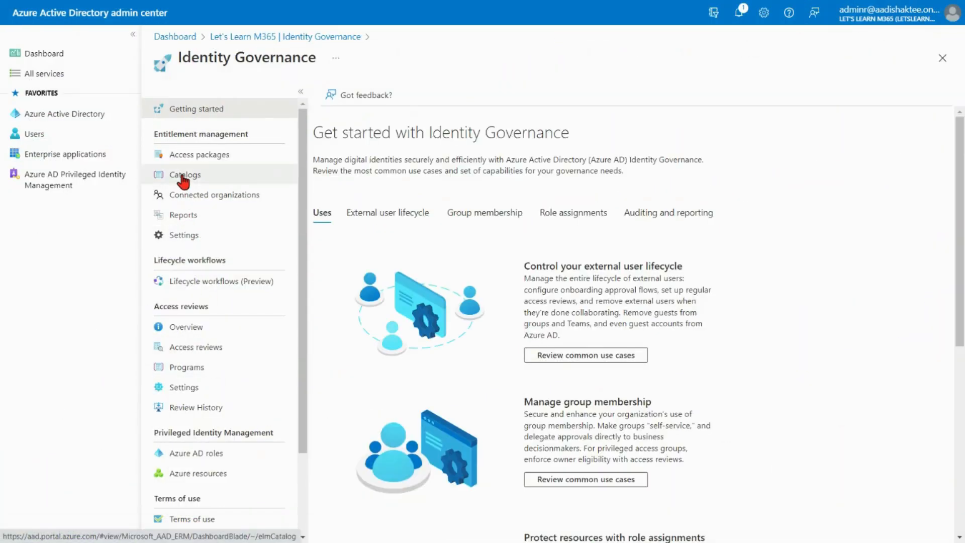
Add a user as catalog owner in IT Catalog's Roles and administrators.
left_click(184, 180)
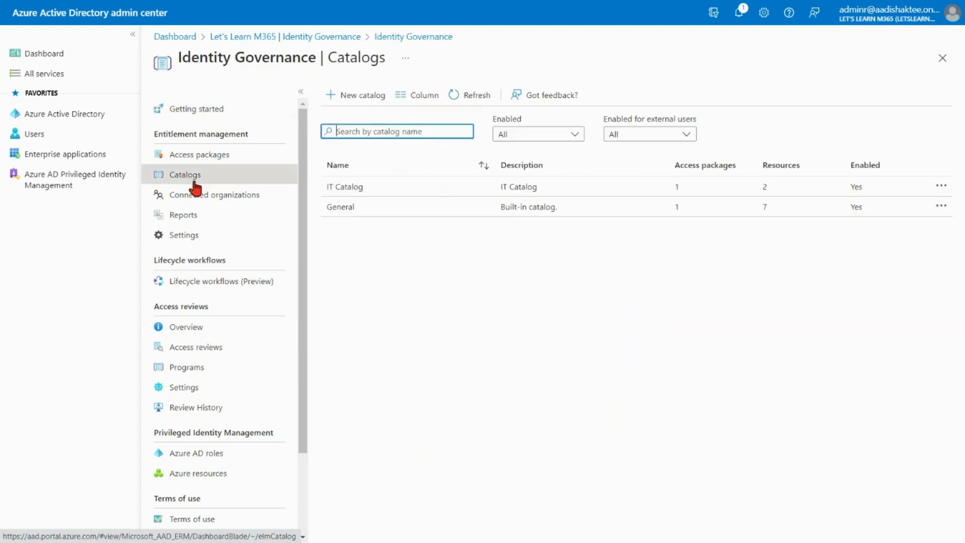
left_click(344, 188)
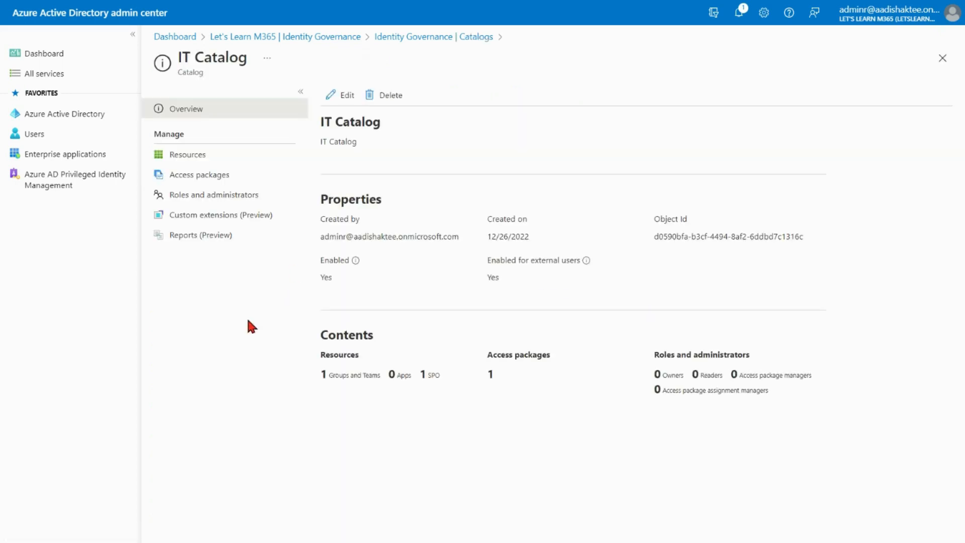
left_click(225, 196)
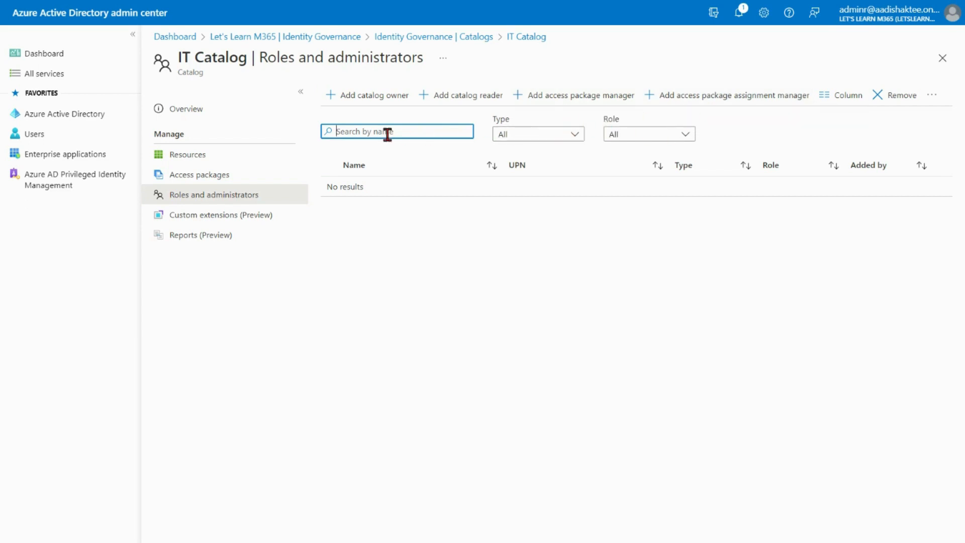
left_click(370, 103)
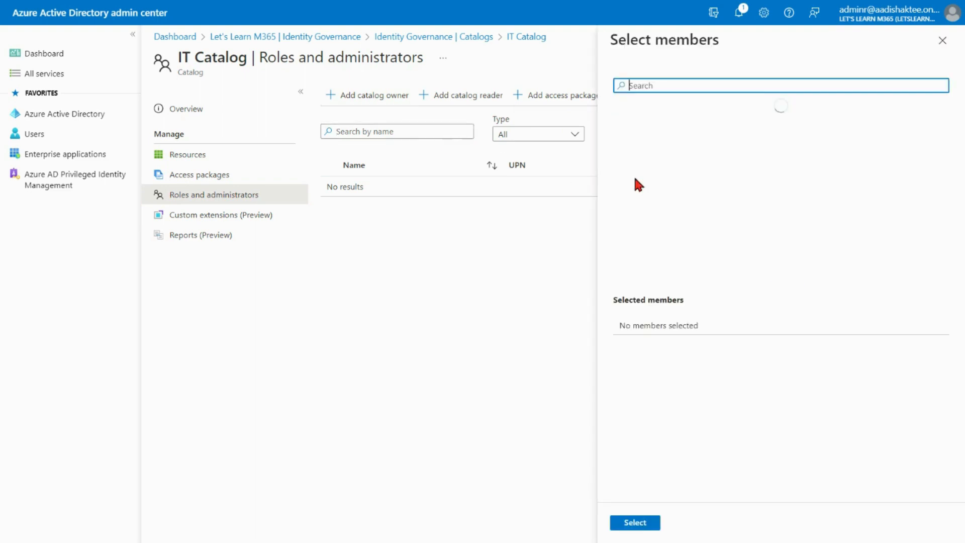
left_click(686, 88)
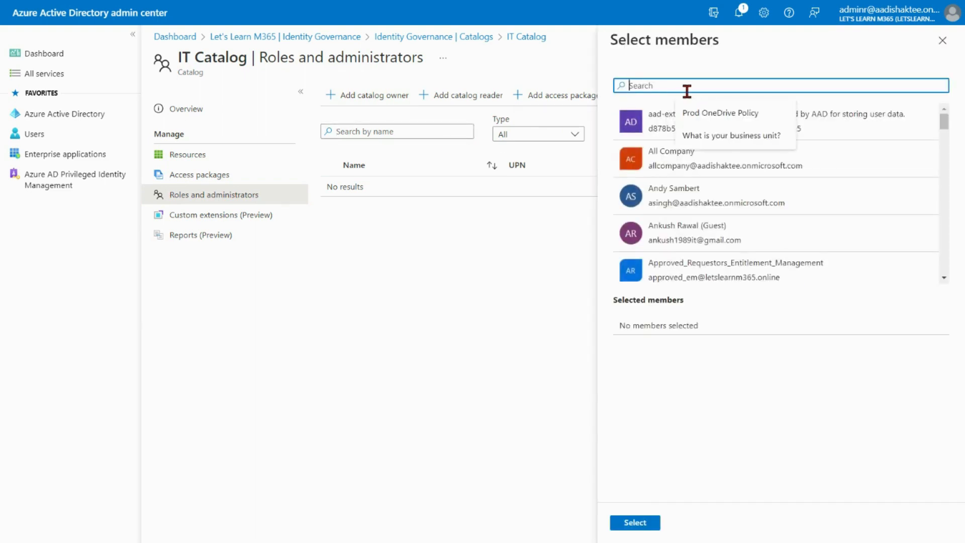
type("dani")
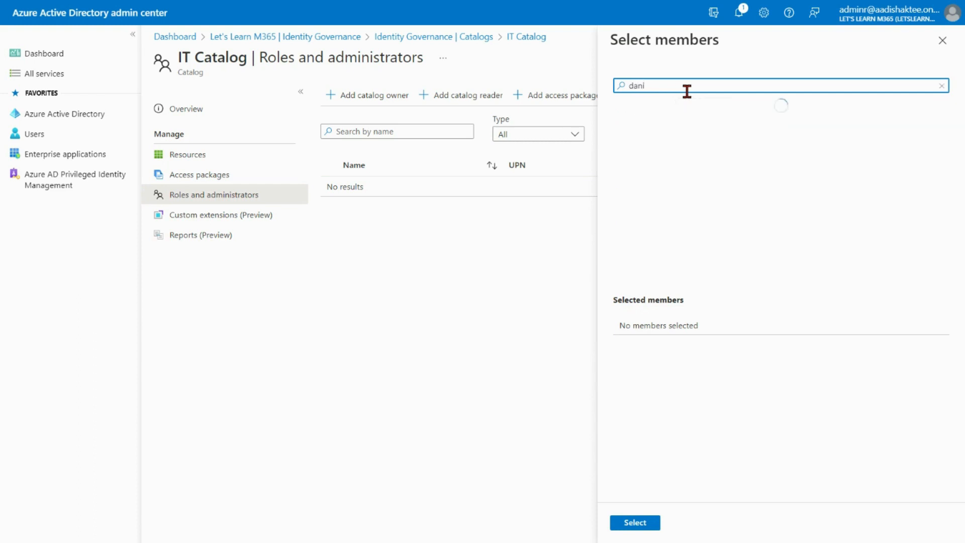
left_click(689, 123)
left_click(635, 523)
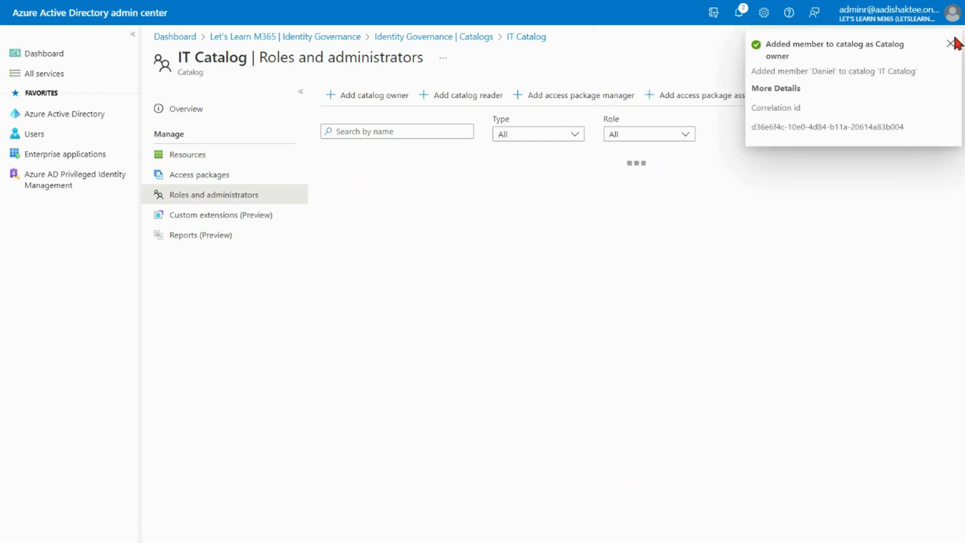
left_click(951, 43)
Add a second user as catalog reader of IT Catalog.
left_click(835, 183)
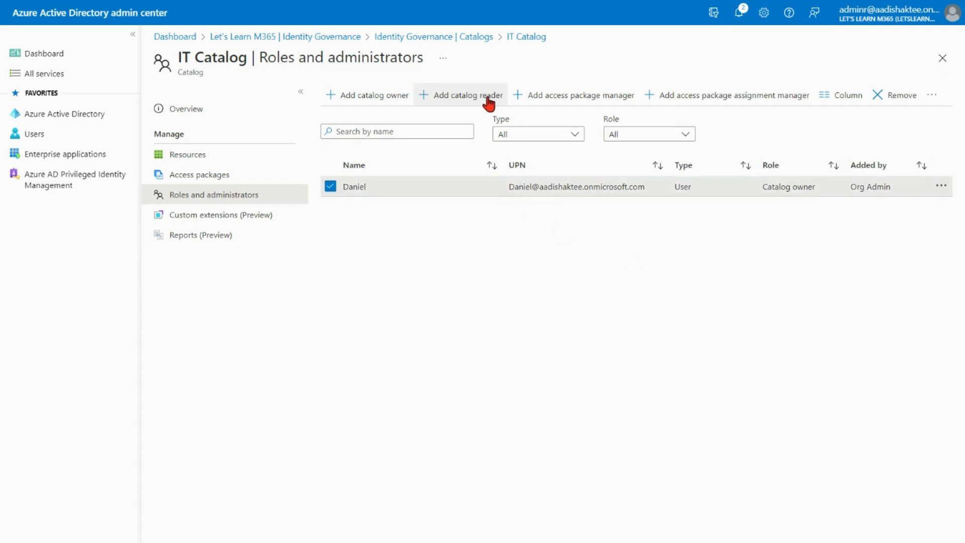
left_click(486, 98)
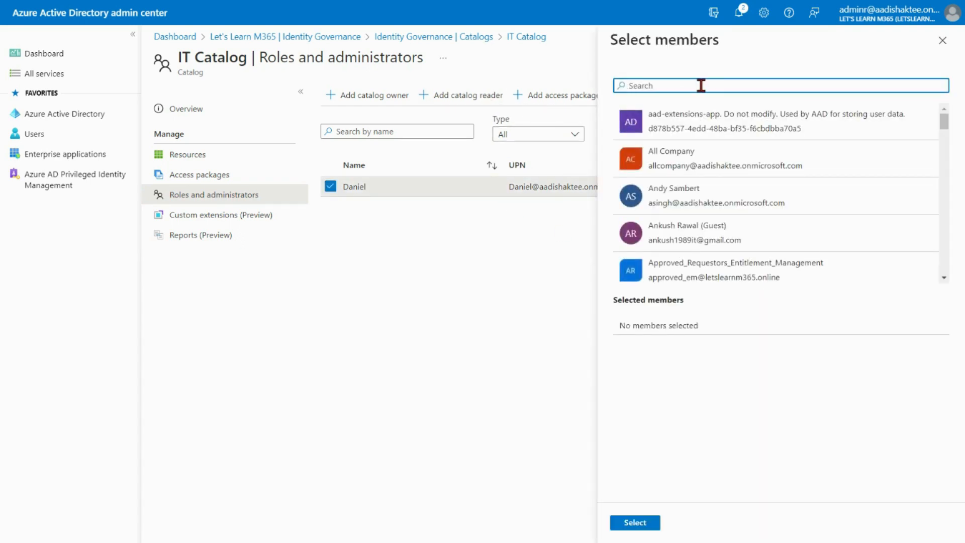
type("pet")
left_click(673, 129)
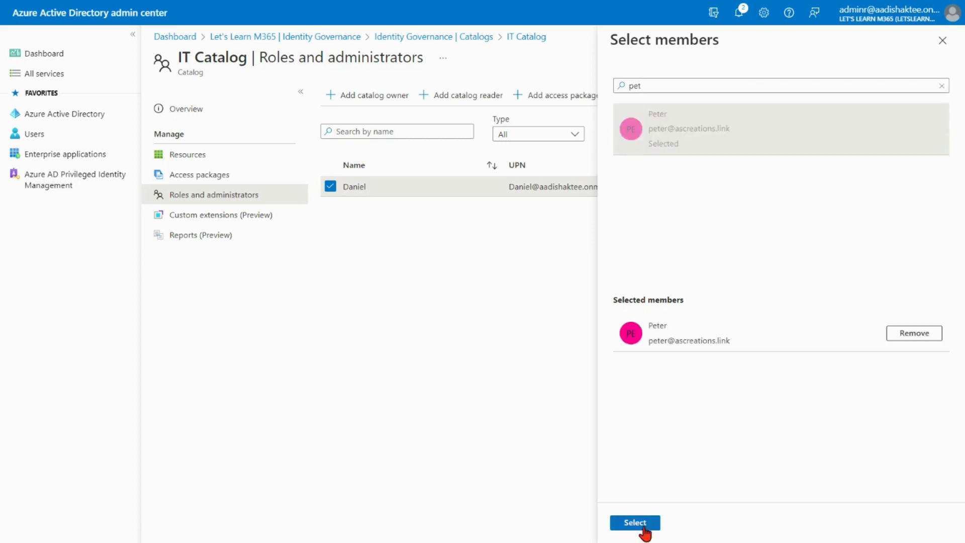
left_click(635, 522)
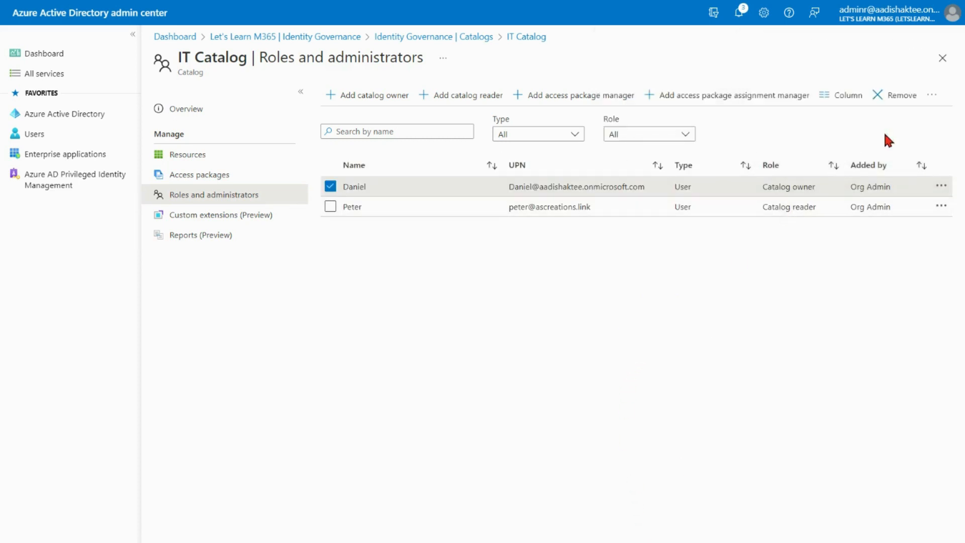
Sign in to Microsoft Azure as the catalog reader with the copied user name and the account password.
left_click_drag(818, 207, 762, 207)
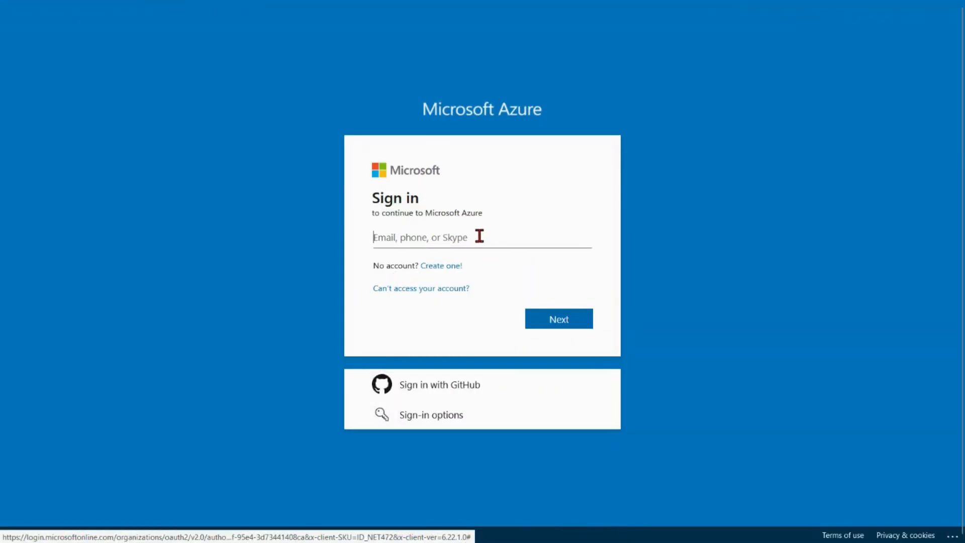
key("ctrl+v")
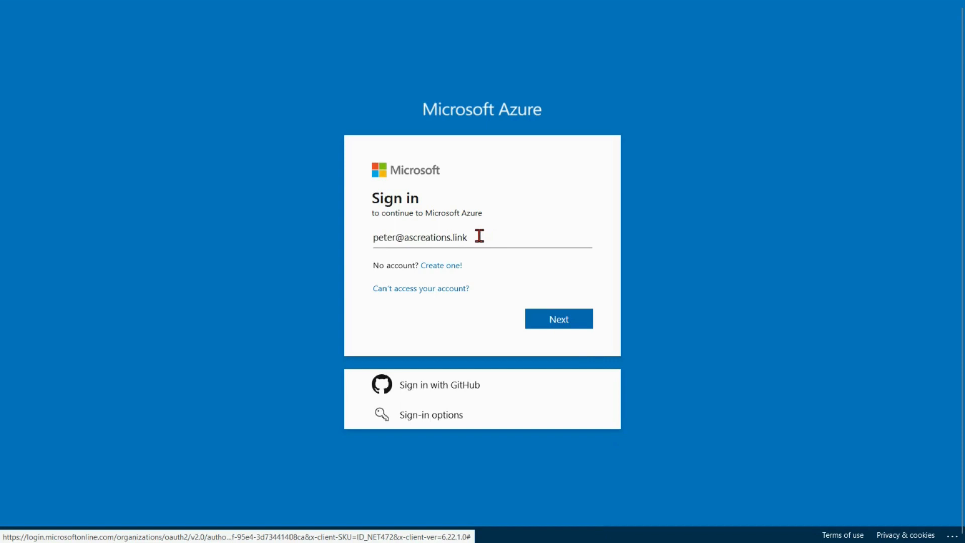
key("Return")
type("********")
key("Return")
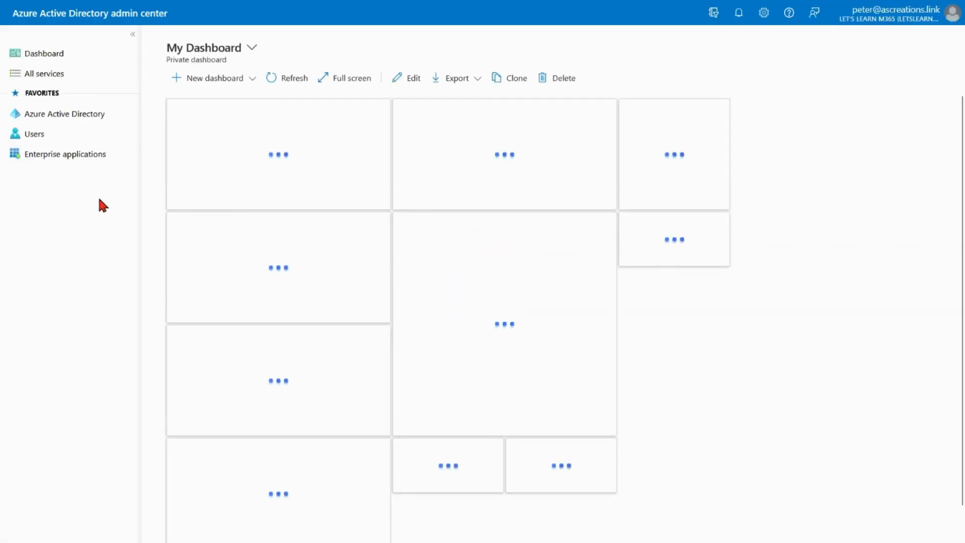
Browse IT Catalog's access packages and roles and administrators as the catalog reader.
left_click(85, 118)
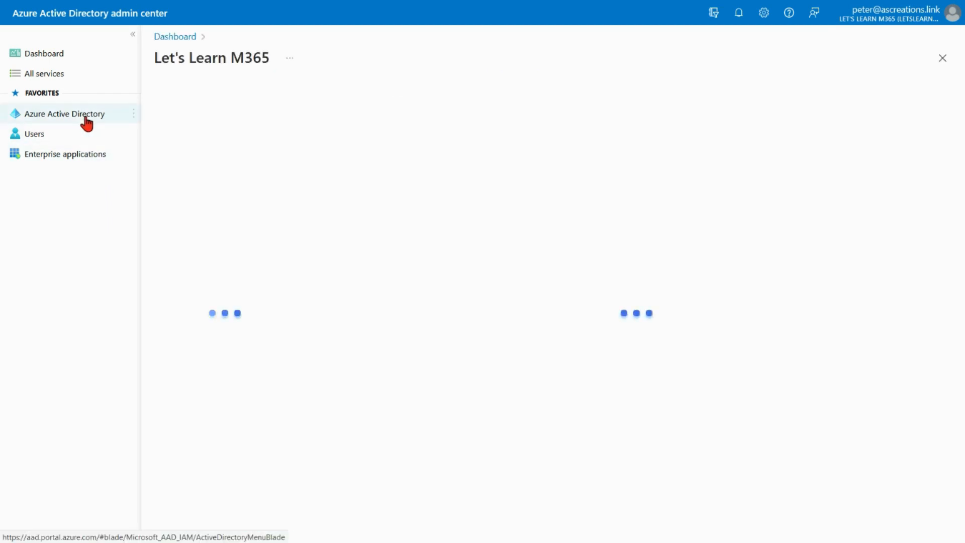
left_click(217, 375)
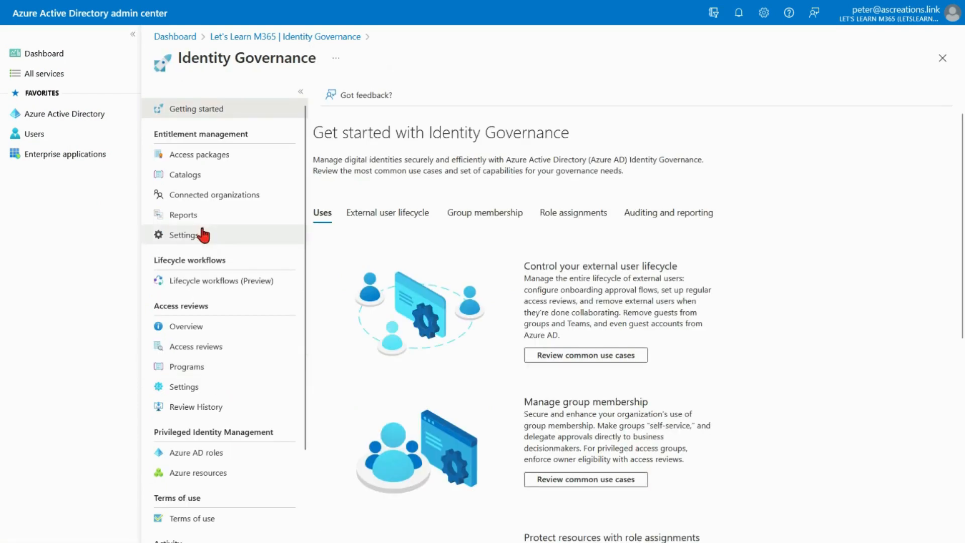
left_click(201, 176)
left_click(380, 187)
left_click(246, 176)
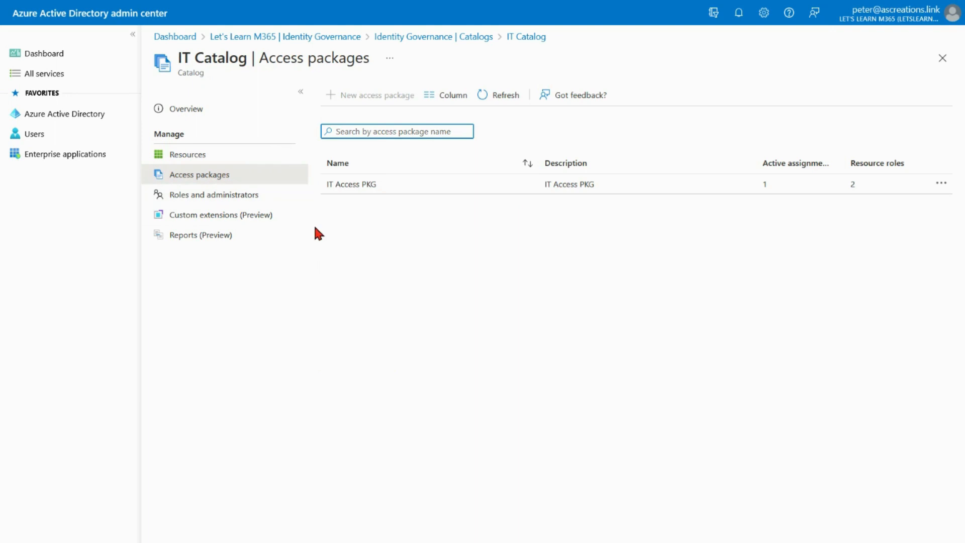
left_click(256, 197)
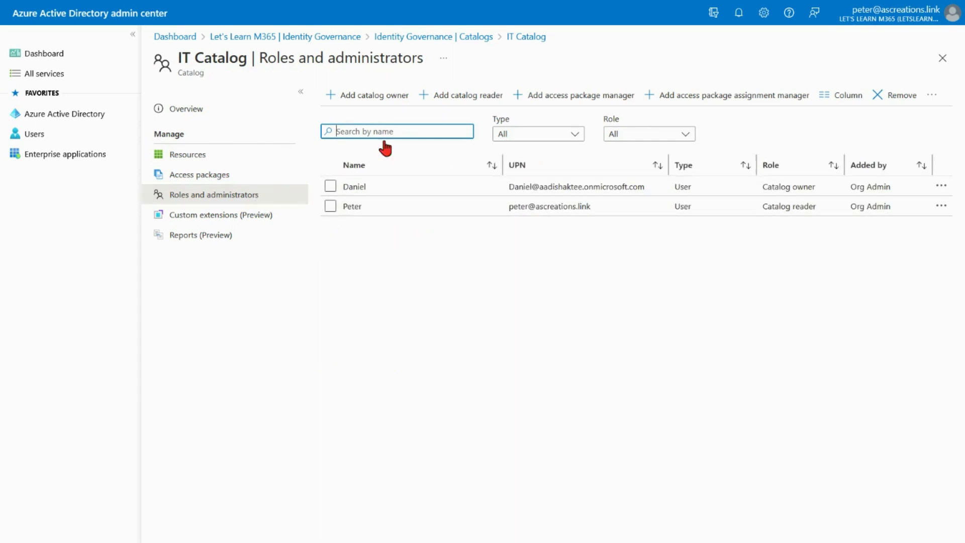
Try to add another user as IT Catalog owner while signed in as the catalog reader.
left_click(381, 105)
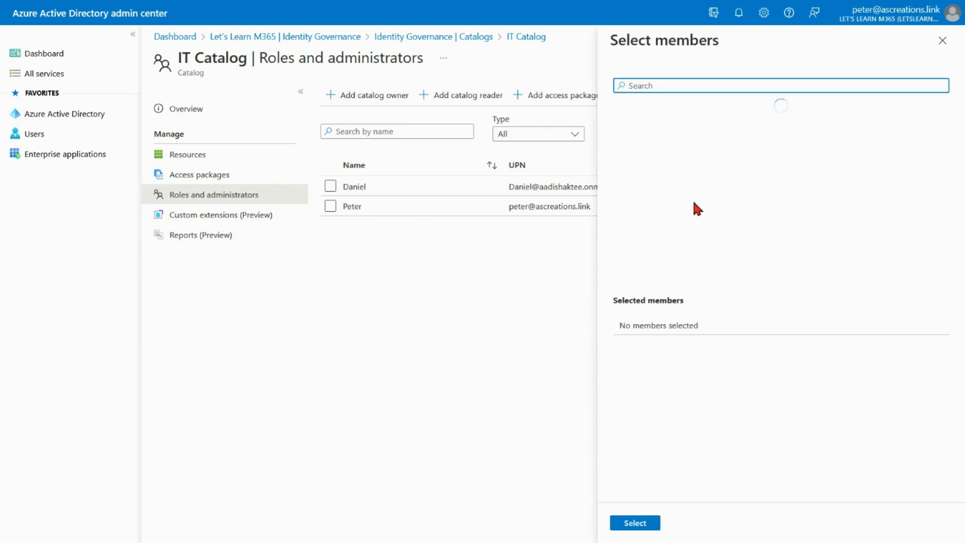
left_click(659, 371)
left_click(634, 523)
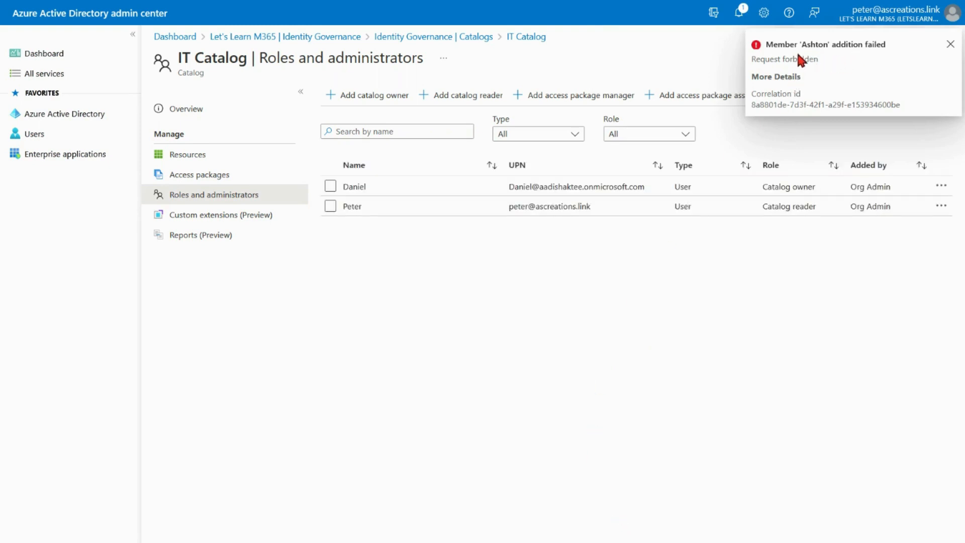
Try to add resources to IT Catalog while signed in as the catalog reader, then return to the catalogs list.
left_click(195, 157)
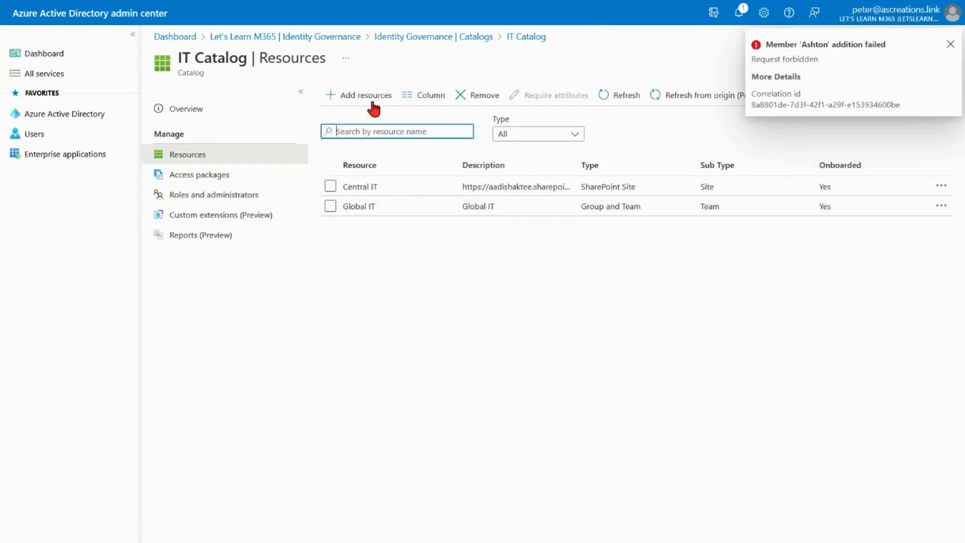
left_click(372, 100)
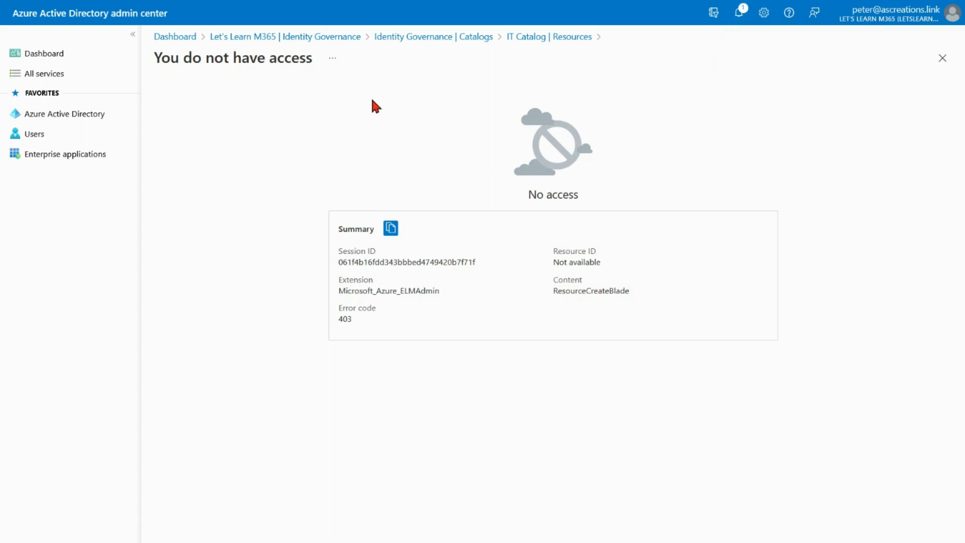
left_click(482, 36)
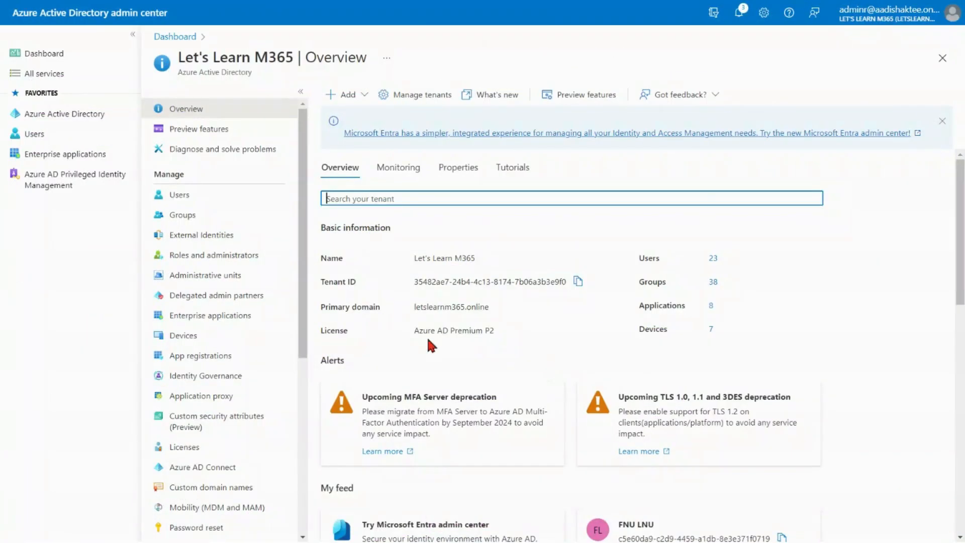
As the administrator, open the Add connected organization form in Identity Governance and leave it without entering anything.
left_click(237, 375)
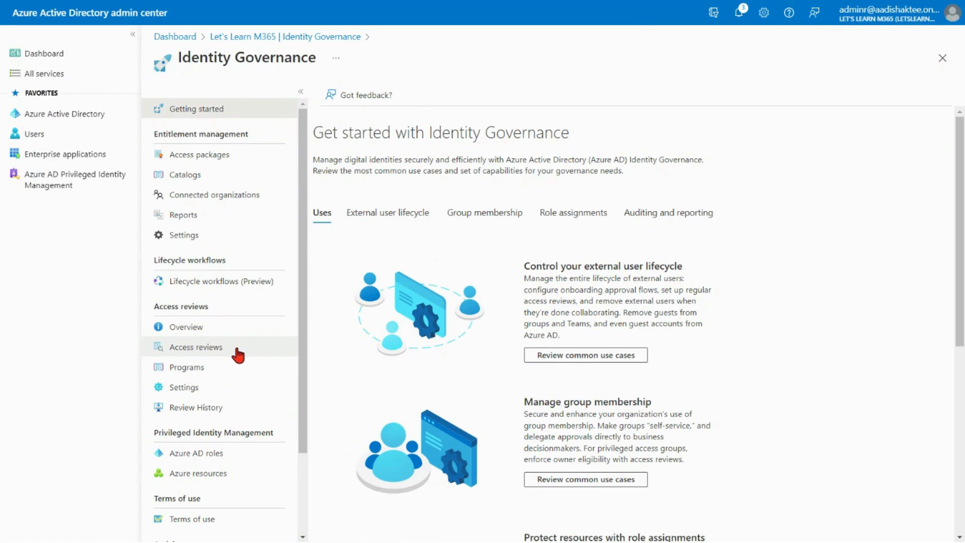
left_click(223, 198)
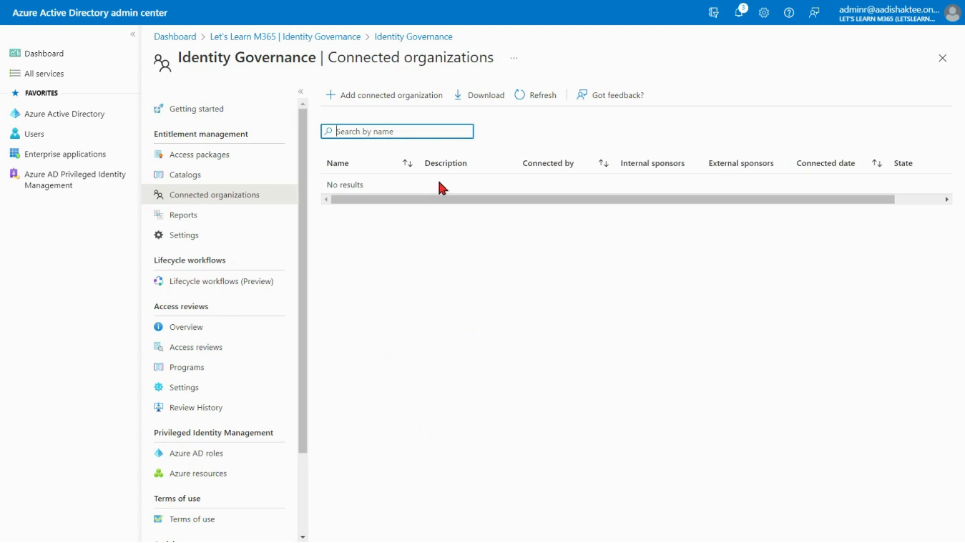
left_click(391, 101)
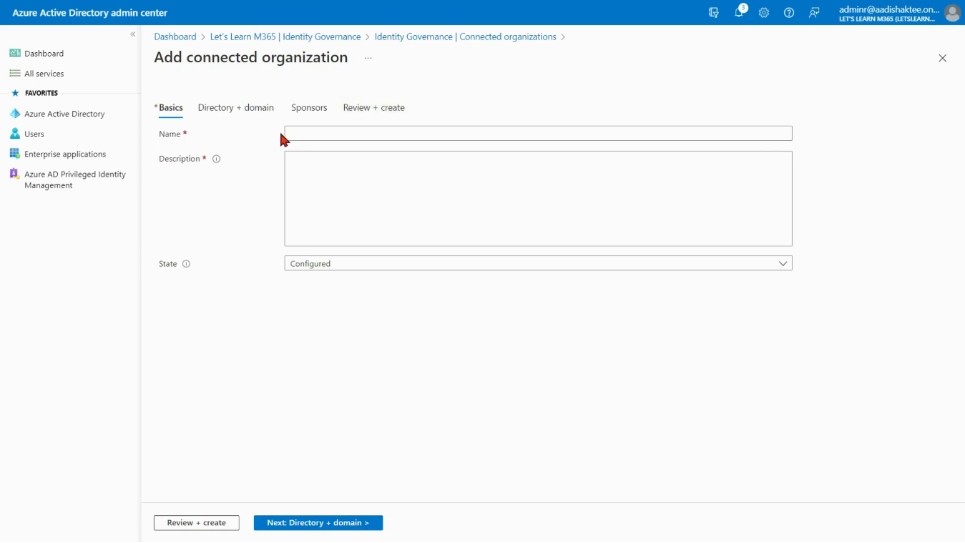
left_click(261, 116)
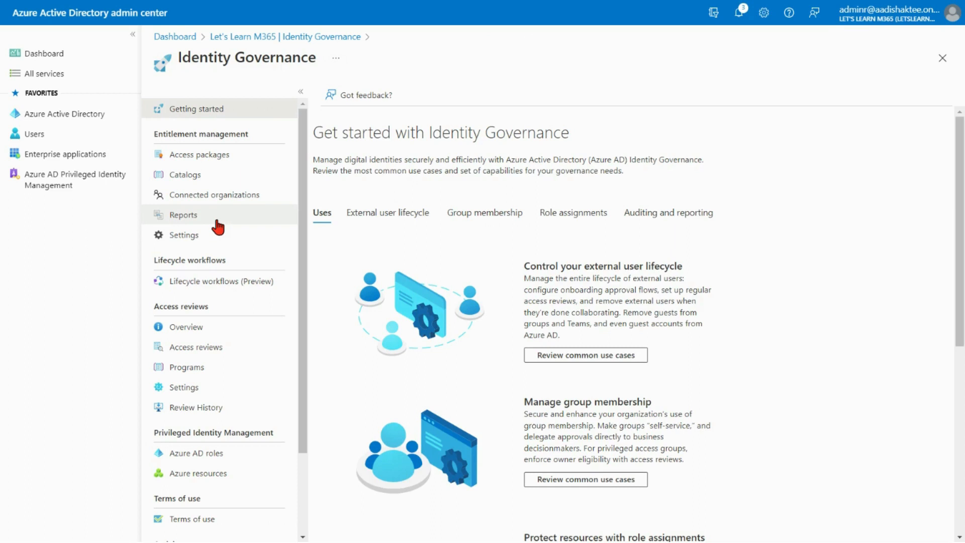
Open the entitlement management report of access packages for a user and select a member by searching their name.
left_click(218, 222)
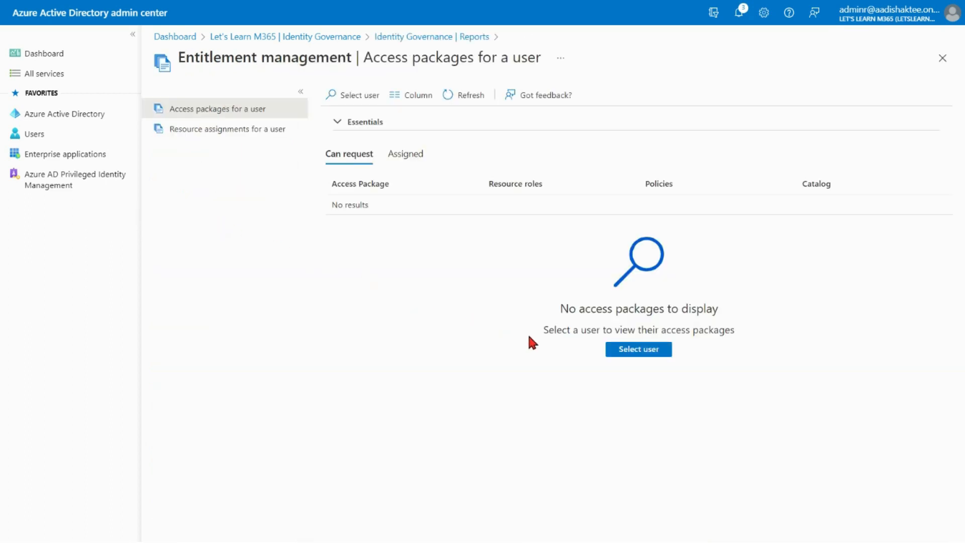
left_click(633, 353)
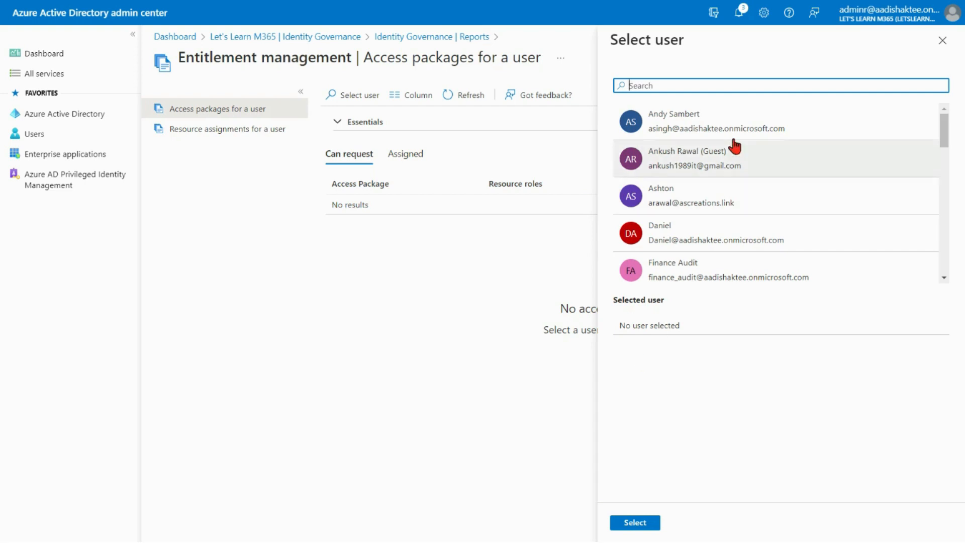
type("sn")
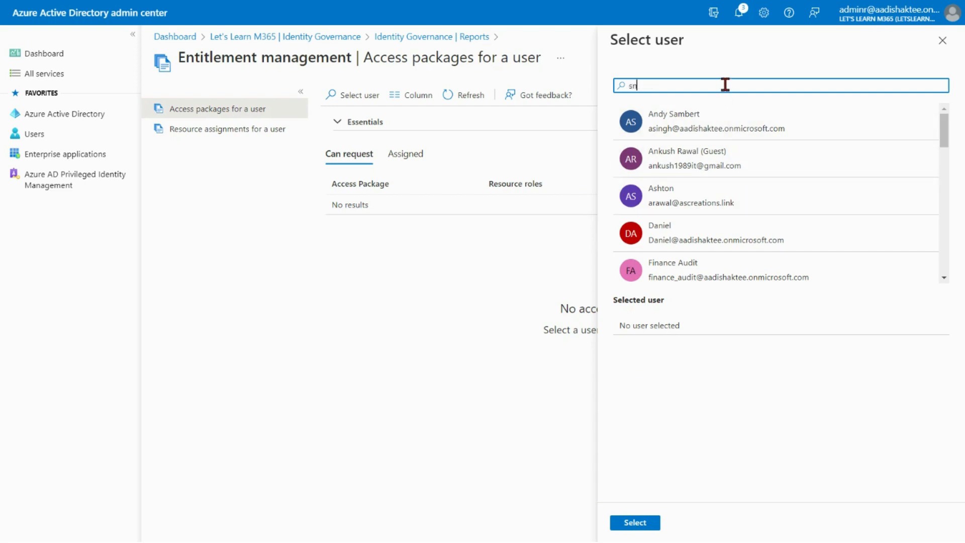
key("BackSpace")
type("andy")
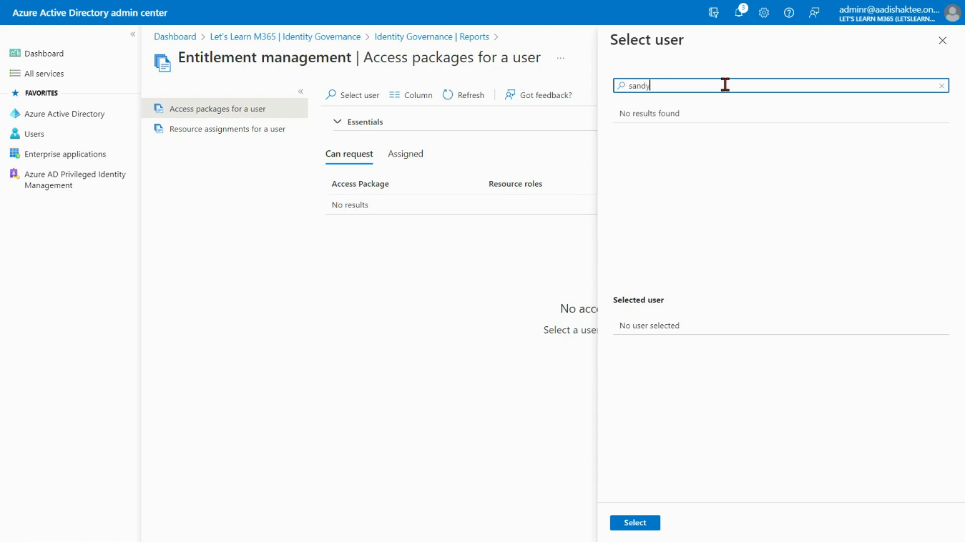
left_click(691, 123)
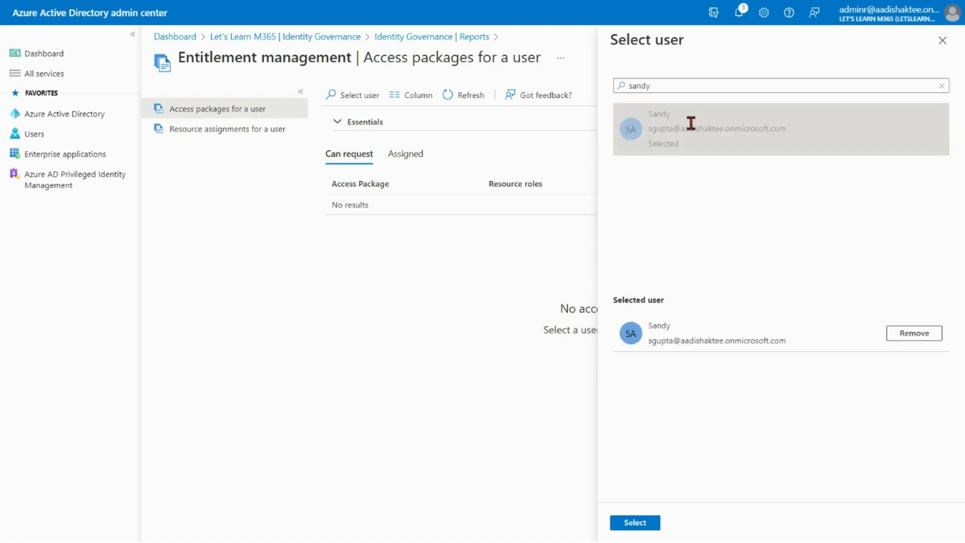
left_click(636, 526)
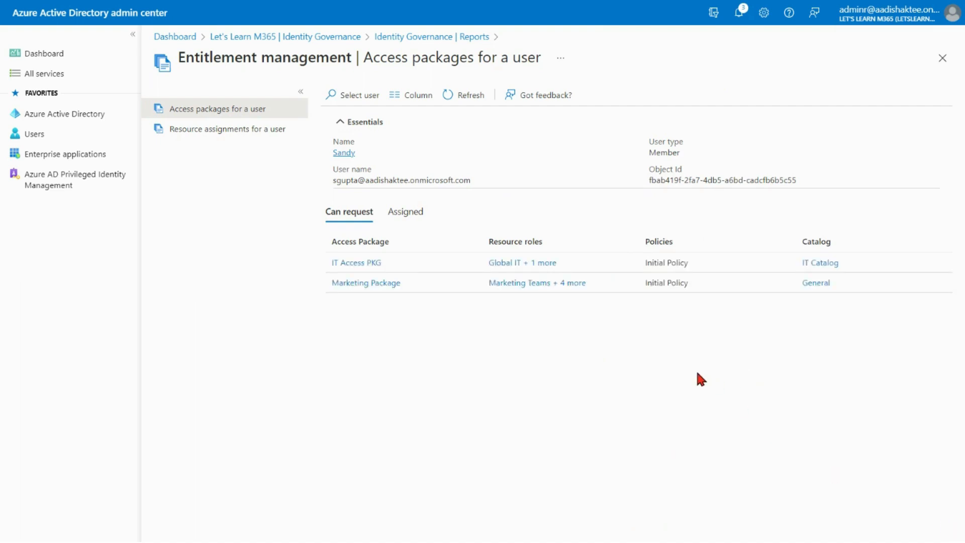
Open the entitlement management settings for editing and review the catalog creators picker without adding anyone.
left_click(424, 38)
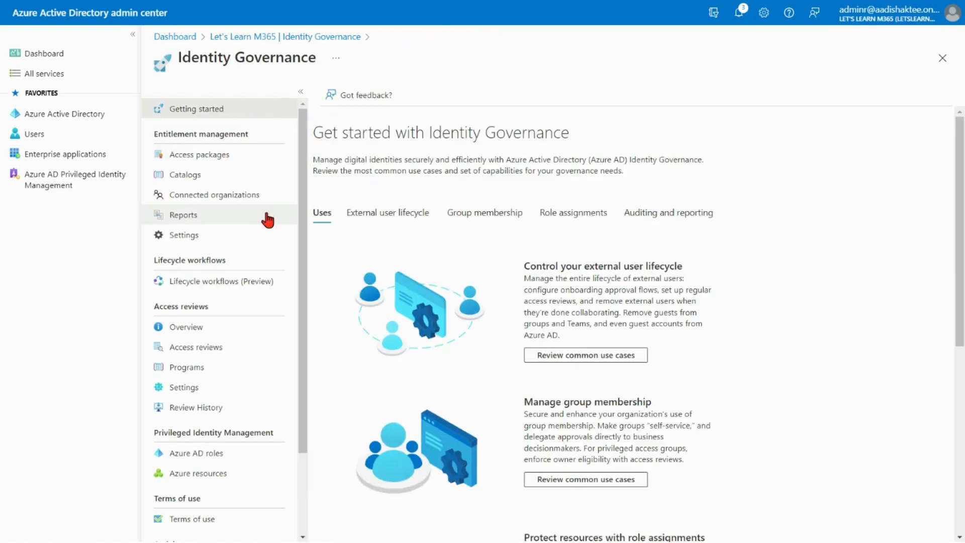
left_click(221, 239)
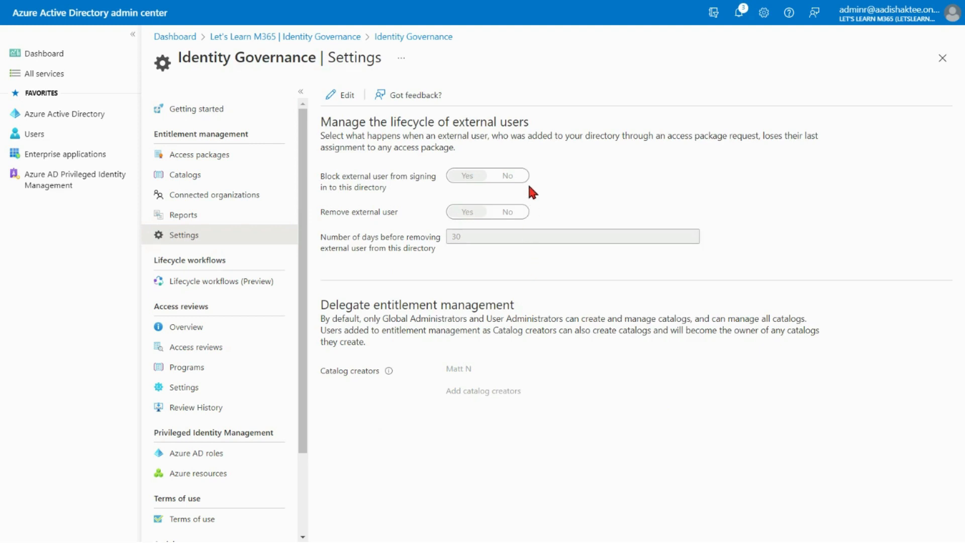
left_click(343, 95)
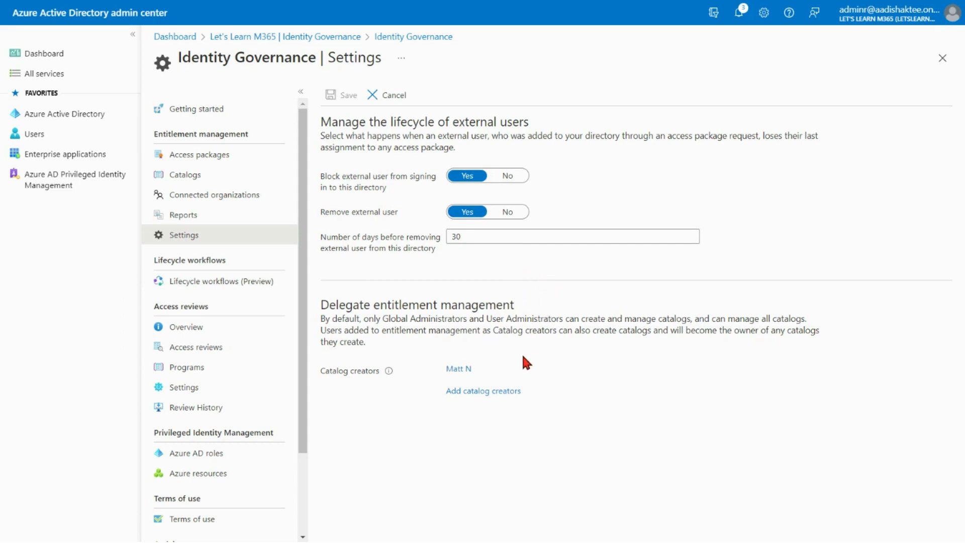
left_click(502, 393)
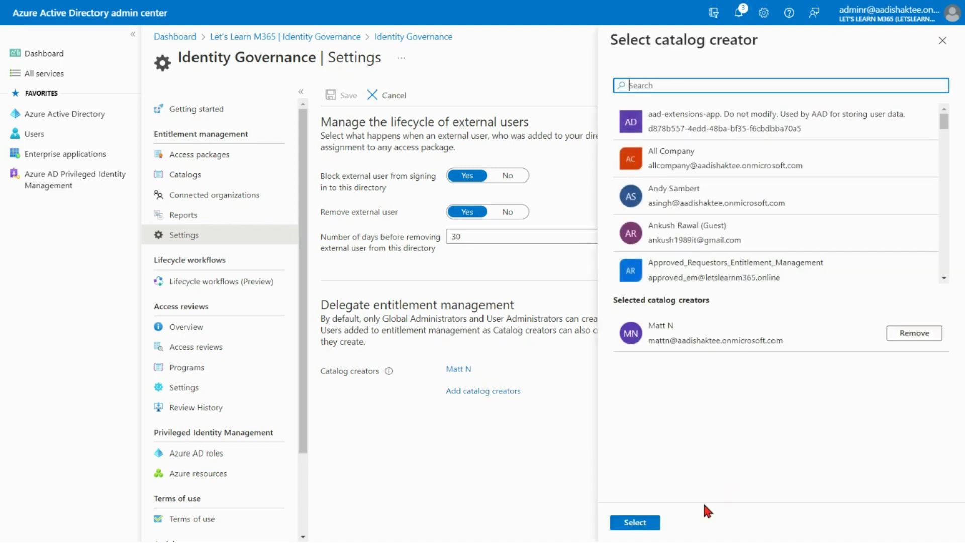
left_click(943, 40)
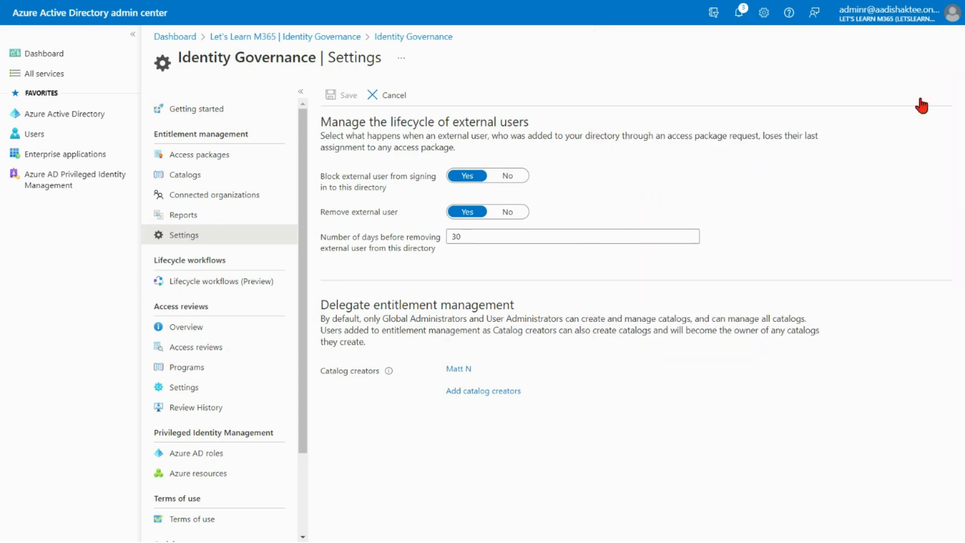
left_click_drag(489, 363, 448, 368)
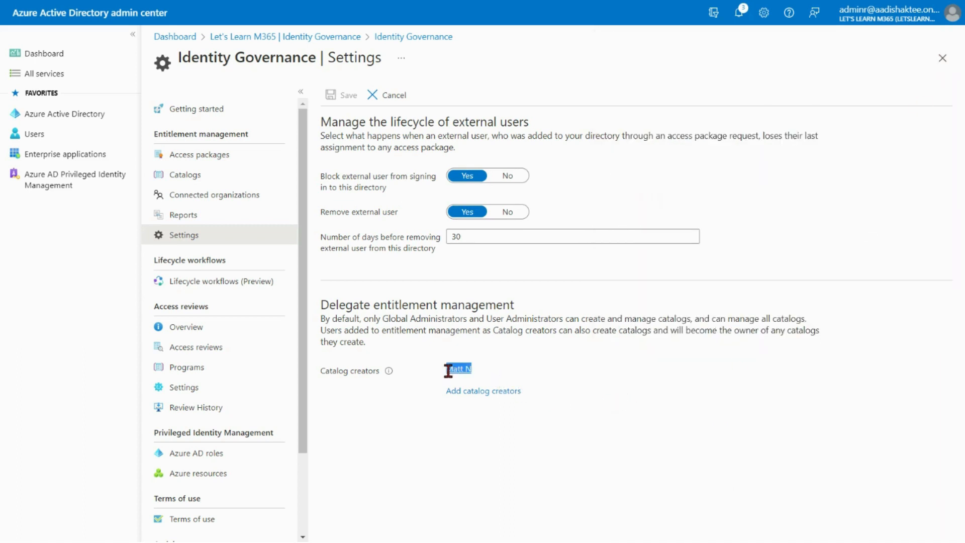